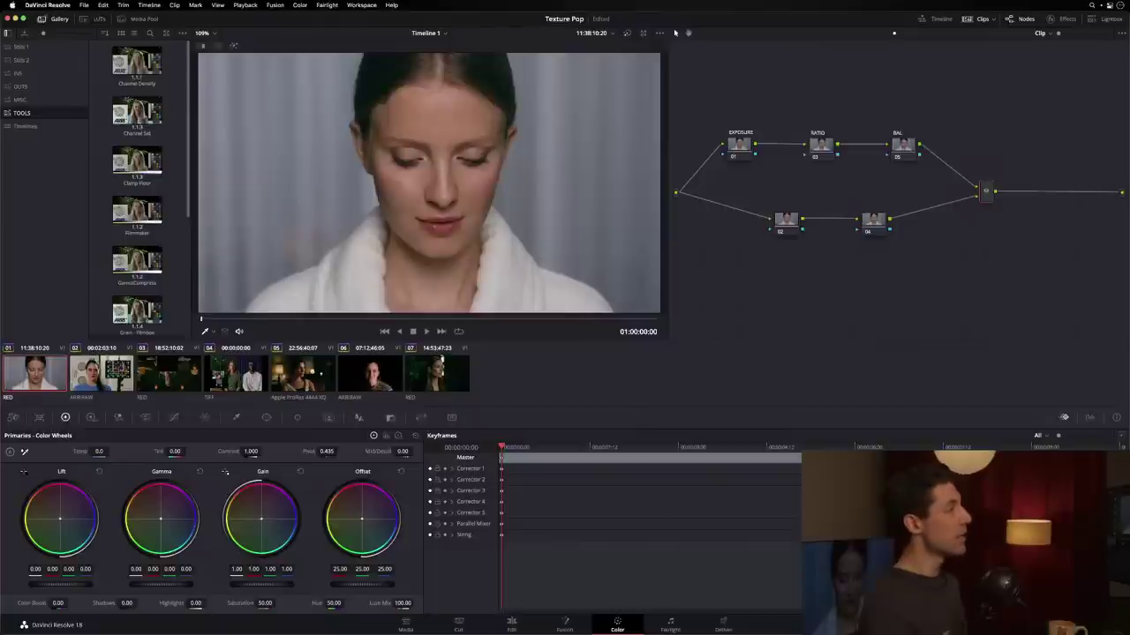
# Add a serial corrector node after the parallel mixer and shift node 04 slightly downward in the lower branch.
pyautogui.hotkey('alt', 's')
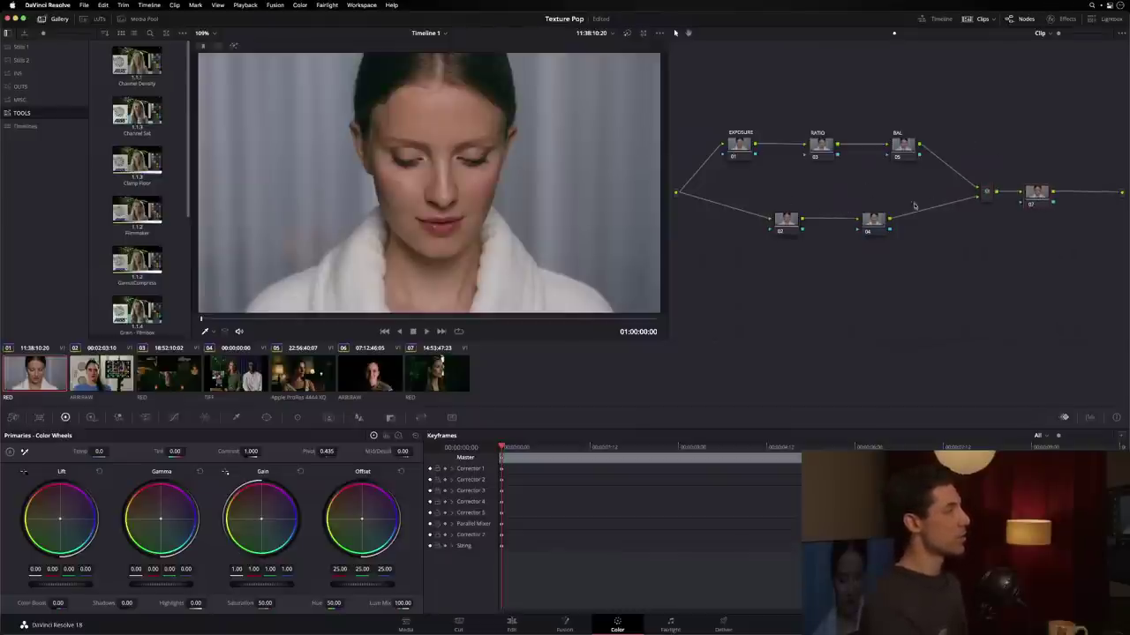
pyautogui.click(874, 222)
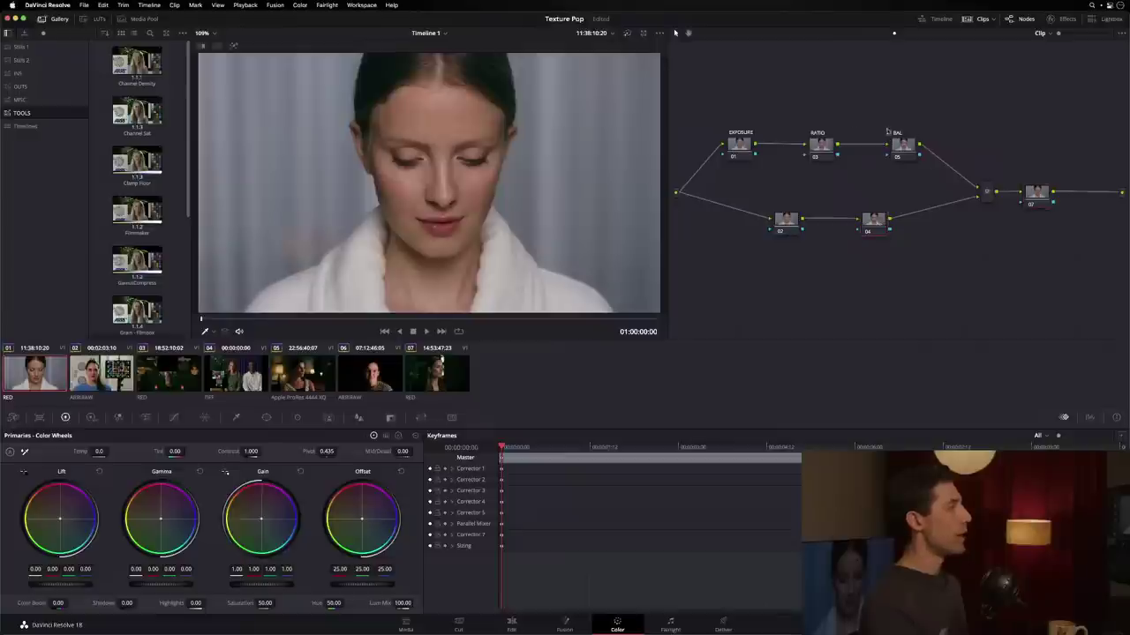
pyautogui.moveTo(875, 219); pyautogui.dragTo(884, 228)
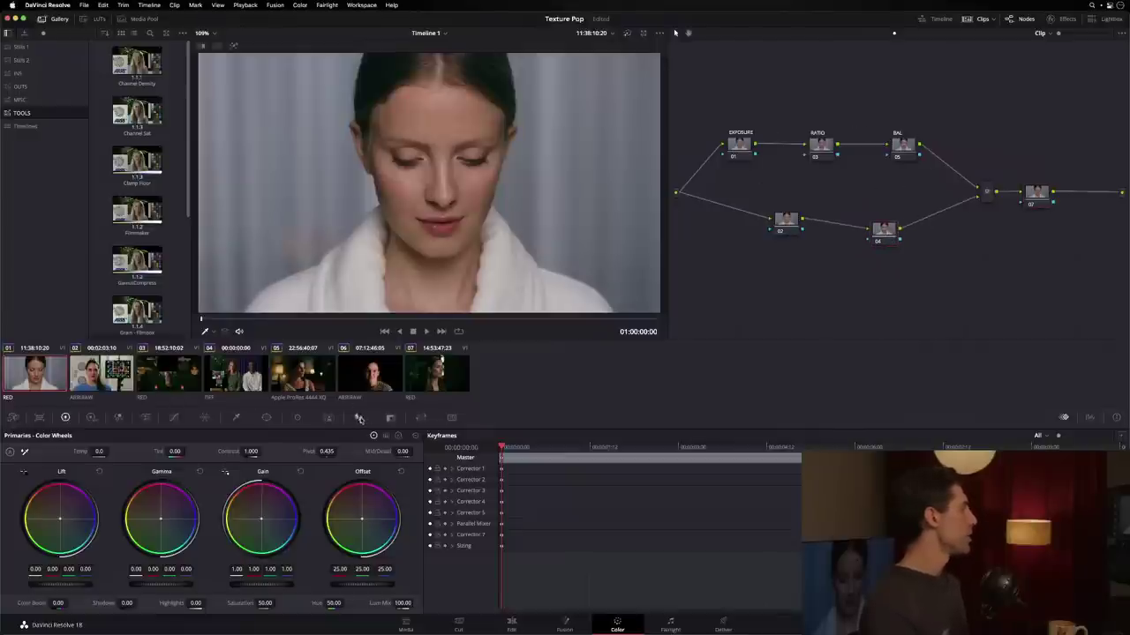
# Blur node 04 with a radius of 1.32 on all channels and compare the image with the node off and on.
pyautogui.click(359, 420)
pyautogui.moveTo(95, 510); pyautogui.dragTo(134, 402)
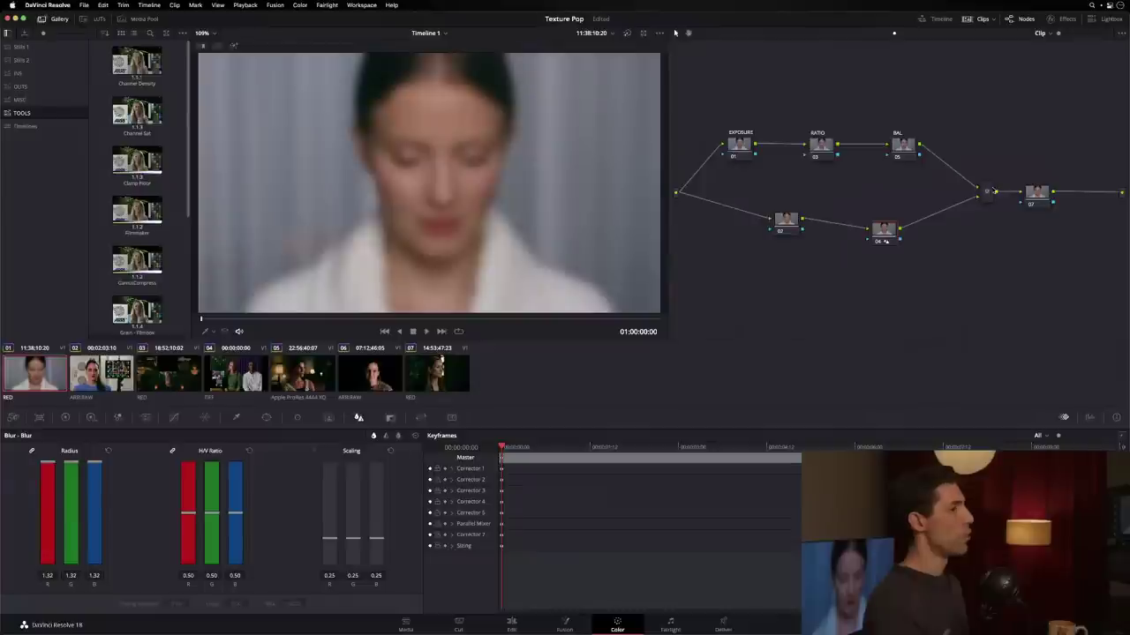
pyautogui.hotkey('ctrl', 'd')
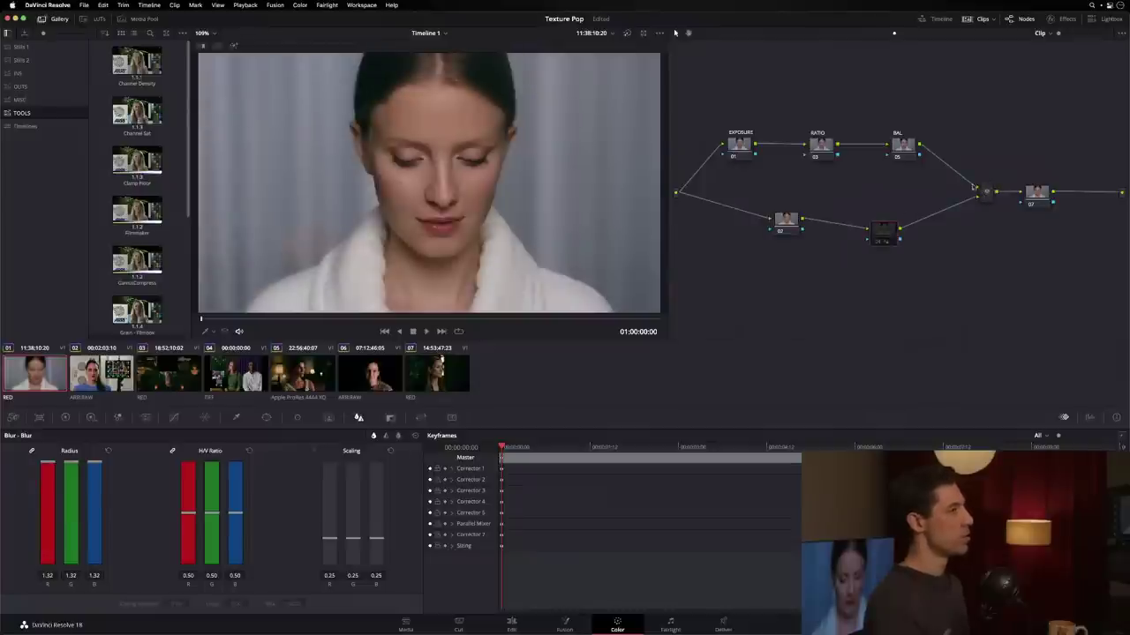
pyautogui.hotkey('ctrl', 'd')
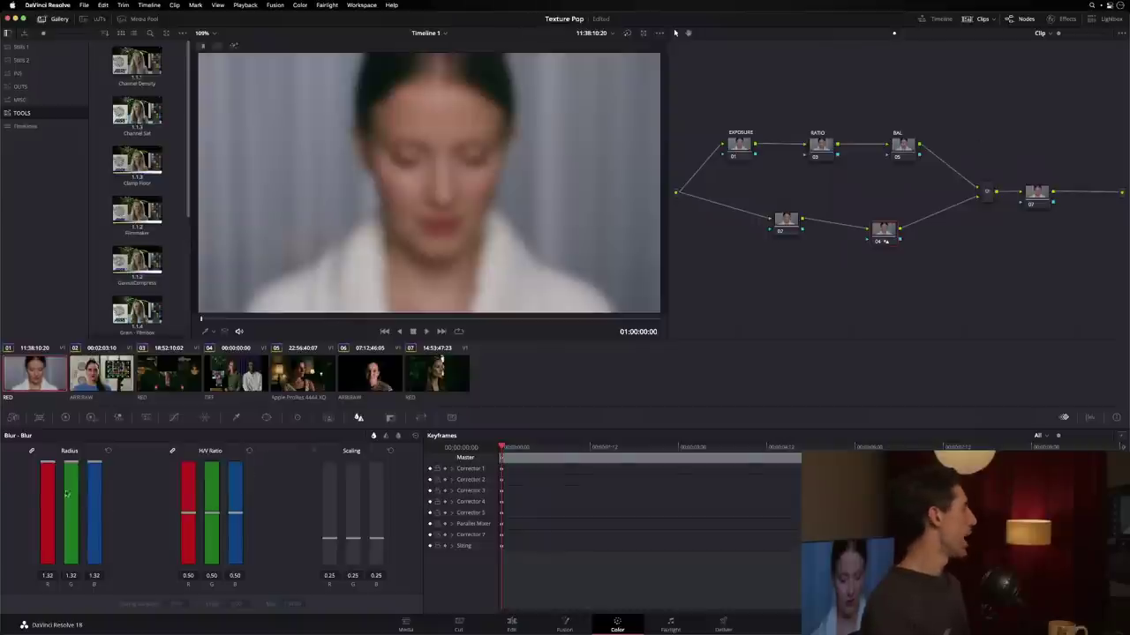
# Increase node 04's blur radius to 1.95 on all channels and compare the image with the node disabled and enabled.
pyautogui.moveTo(67, 494); pyautogui.dragTo(420, 285)
pyautogui.hotkey('ctrl', 'd')
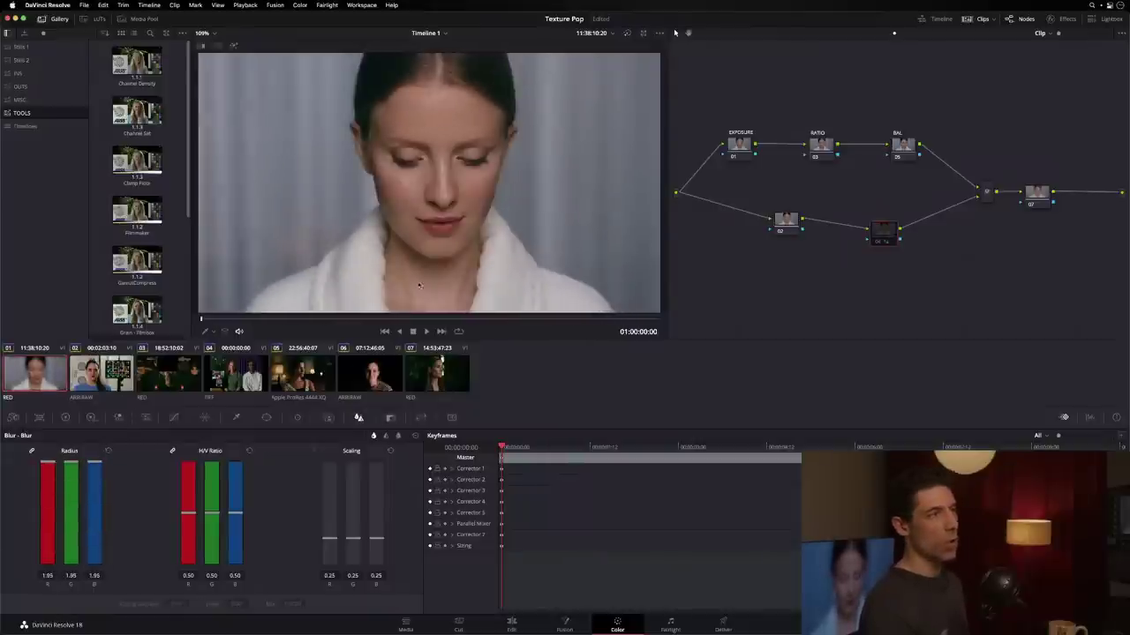
pyautogui.hotkey('ctrl', 'd')
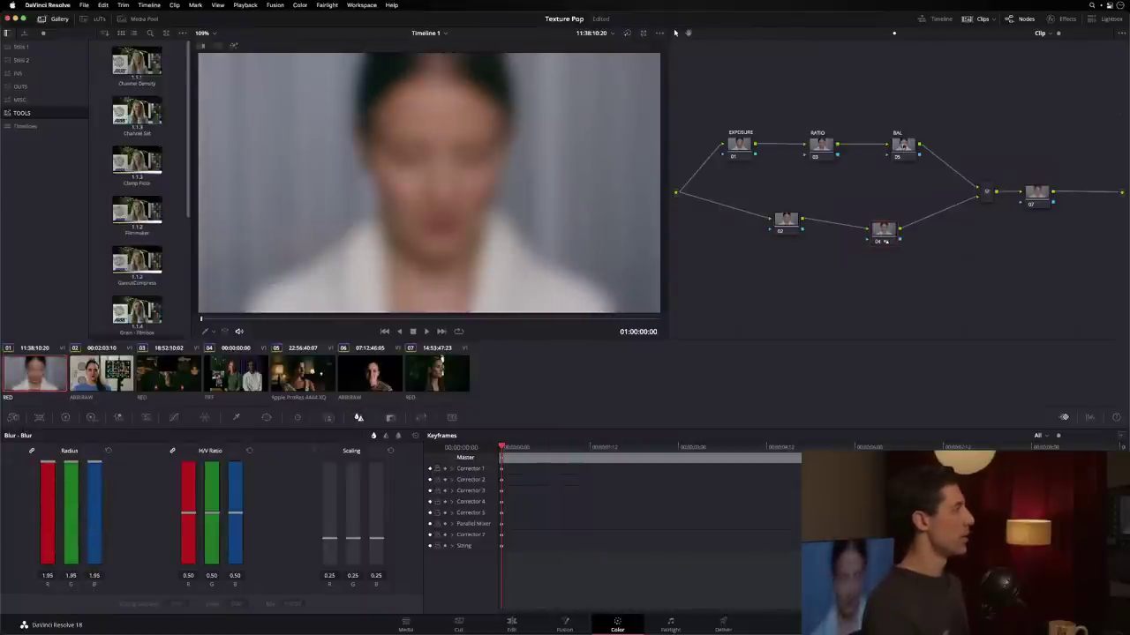
# Reset node 04's blur adjustments and return to the primaries color wheels.
pyautogui.click(902, 146)
pyautogui.click(884, 234)
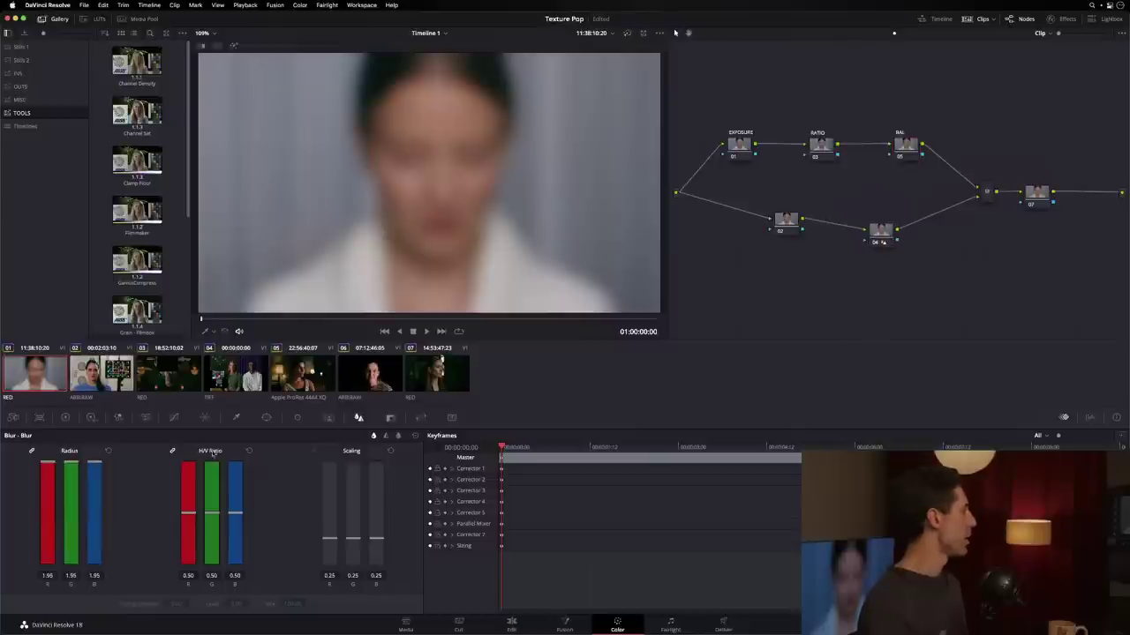
pyautogui.click(412, 438)
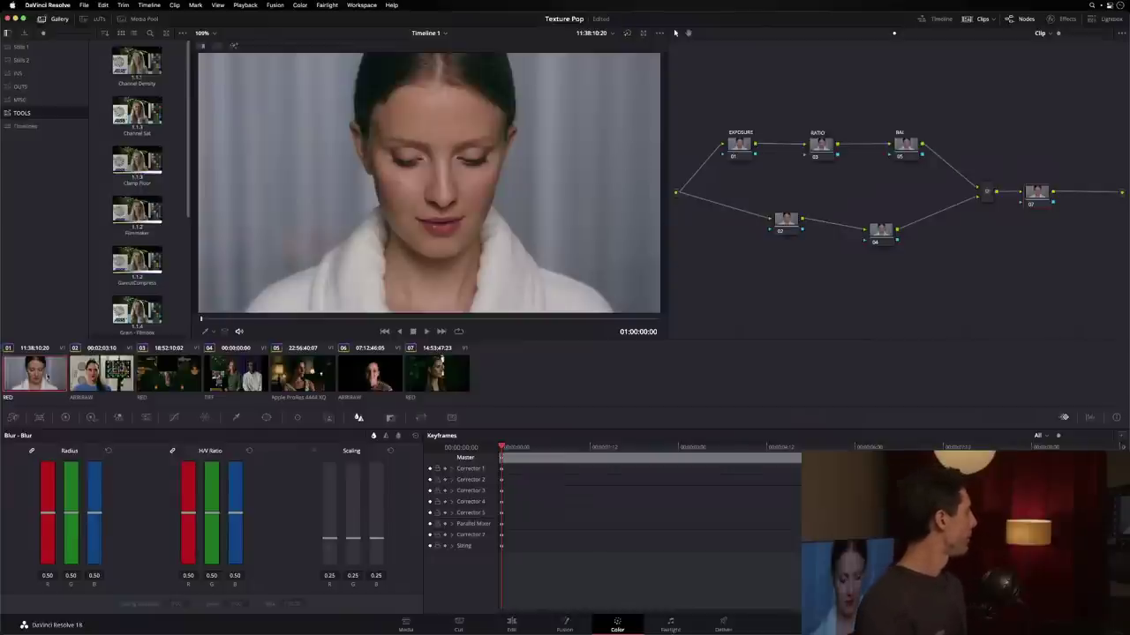
pyautogui.click(65, 417)
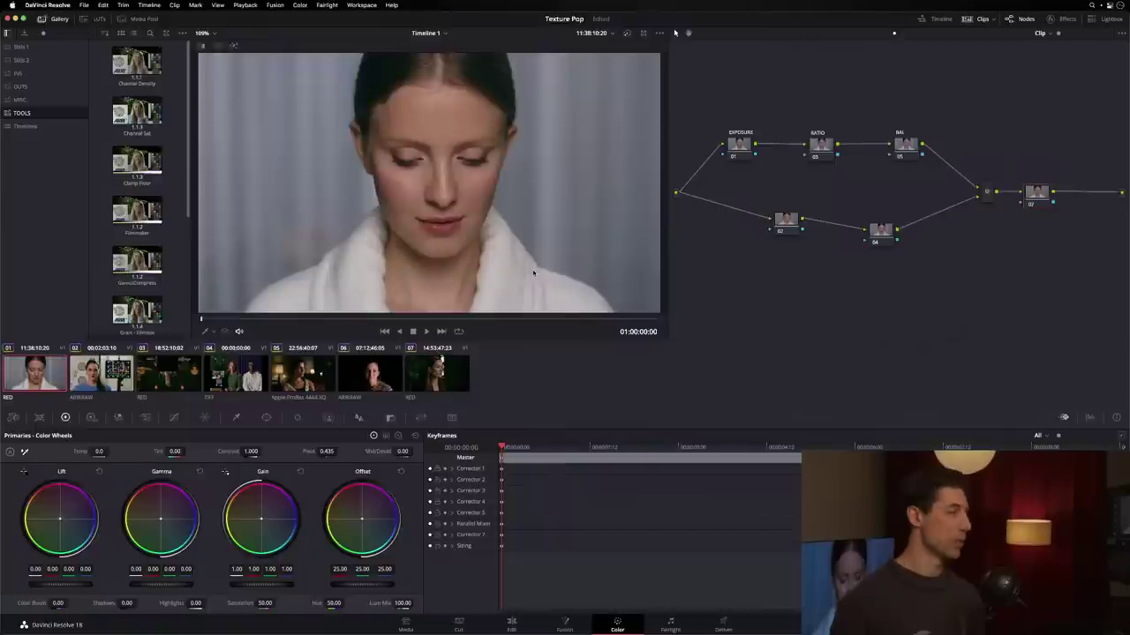
# Show the video scopes, change the vectorscope to CIE Chromaticity and enlarge the Scopes window over the viewer.
pyautogui.click(1090, 418)
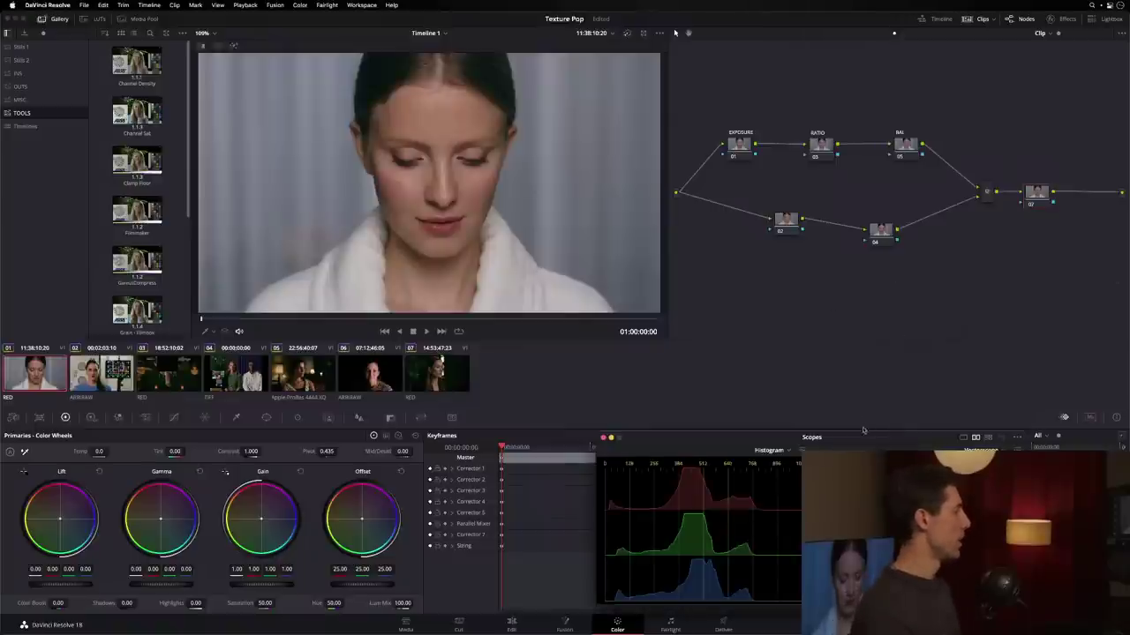
pyautogui.moveTo(662, 403); pyautogui.dragTo(288, 191)
pyautogui.click(495, 204)
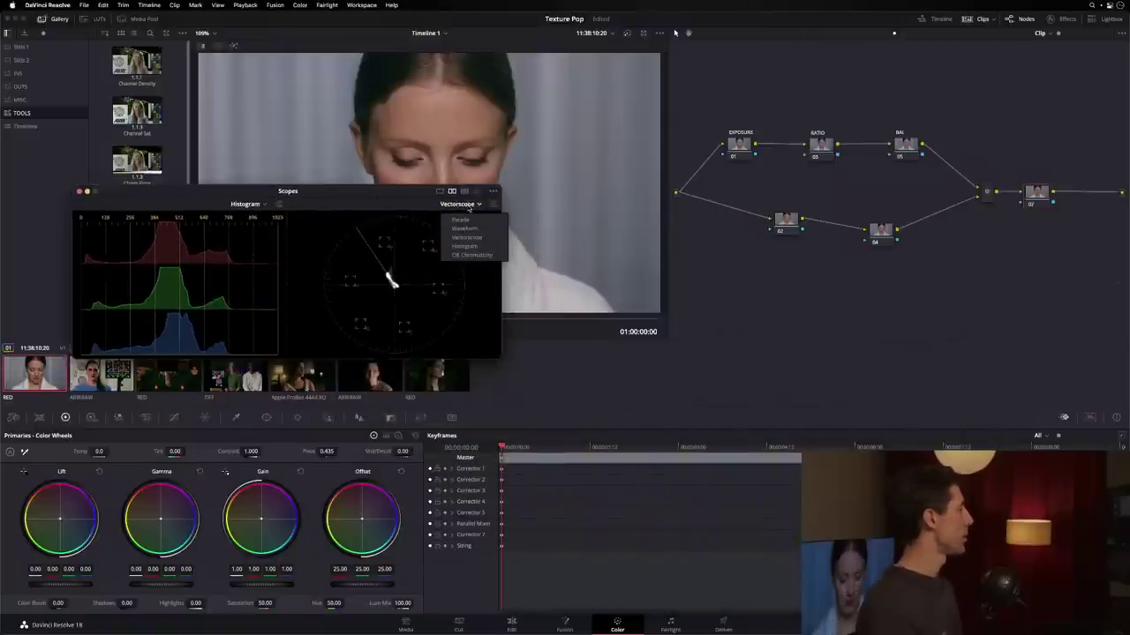
pyautogui.click(471, 256)
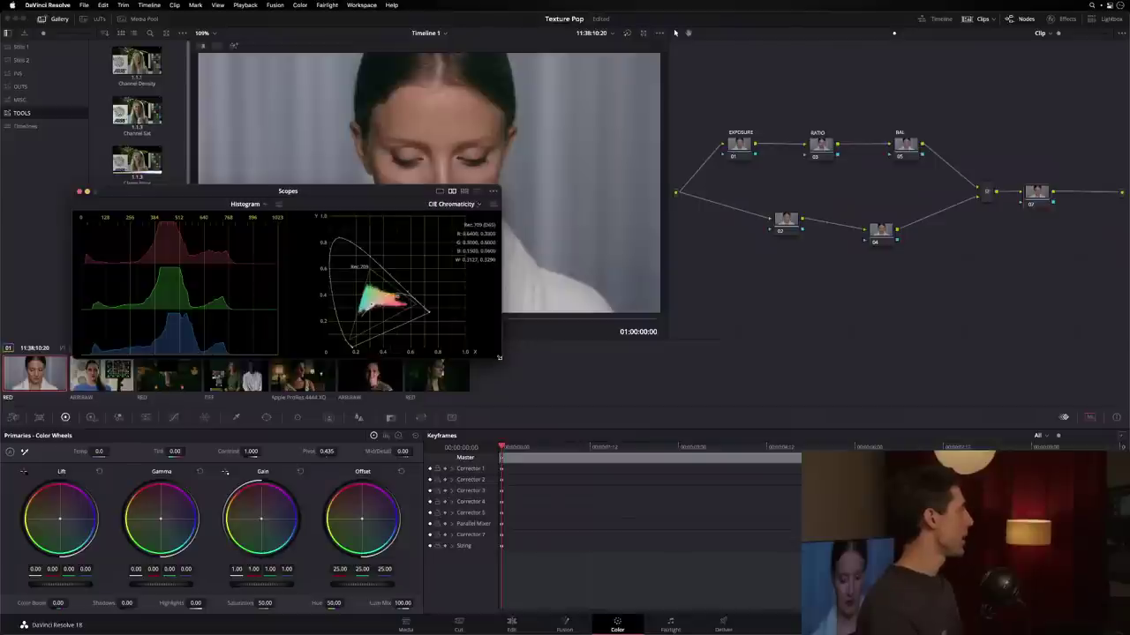
pyautogui.moveTo(500, 357); pyautogui.dragTo(775, 466)
pyautogui.moveTo(512, 194); pyautogui.dragTo(455, 146)
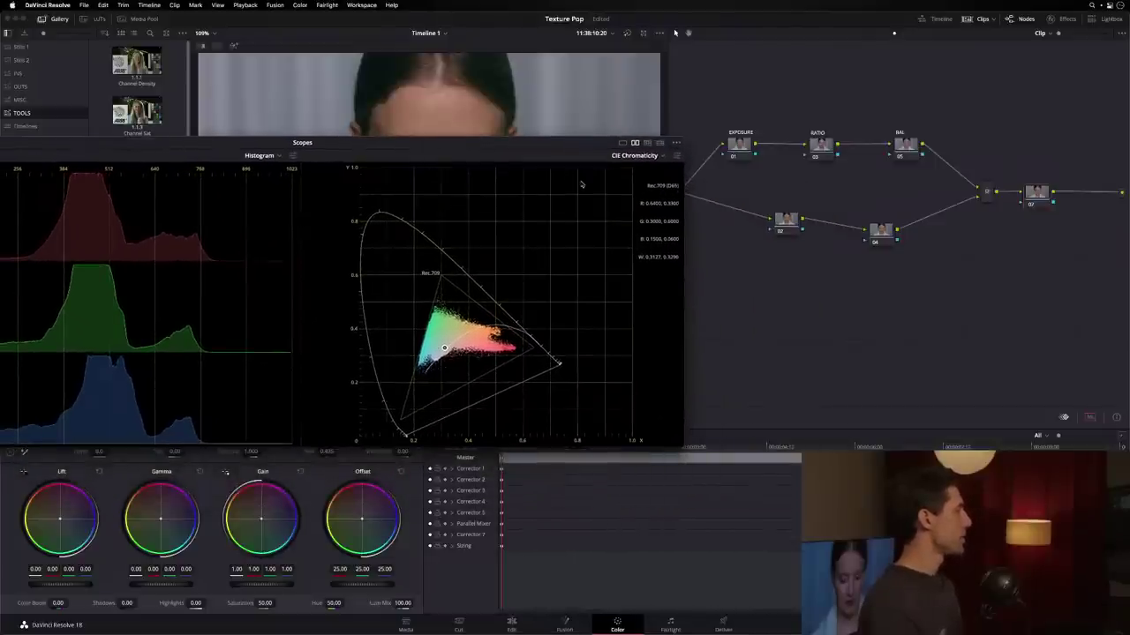
# Overlay ARRI Wide Gamut 3 as the additional gamut on the CIE Chromaticity scope and bring the whole triangle into view.
pyautogui.click(654, 156)
pyautogui.click(654, 155)
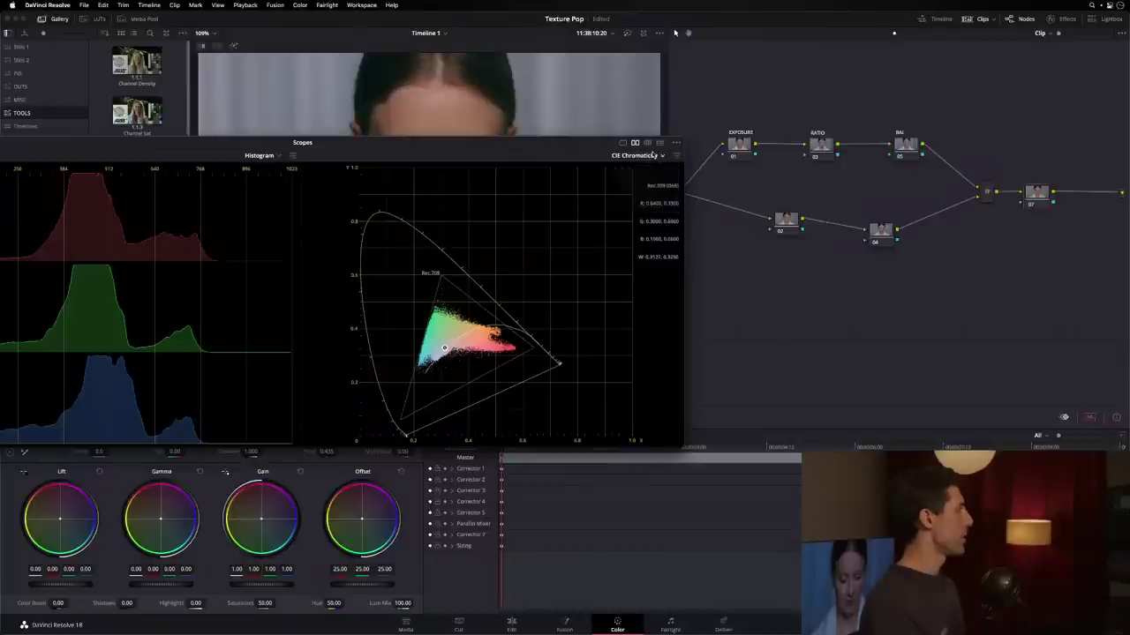
pyautogui.click(677, 155)
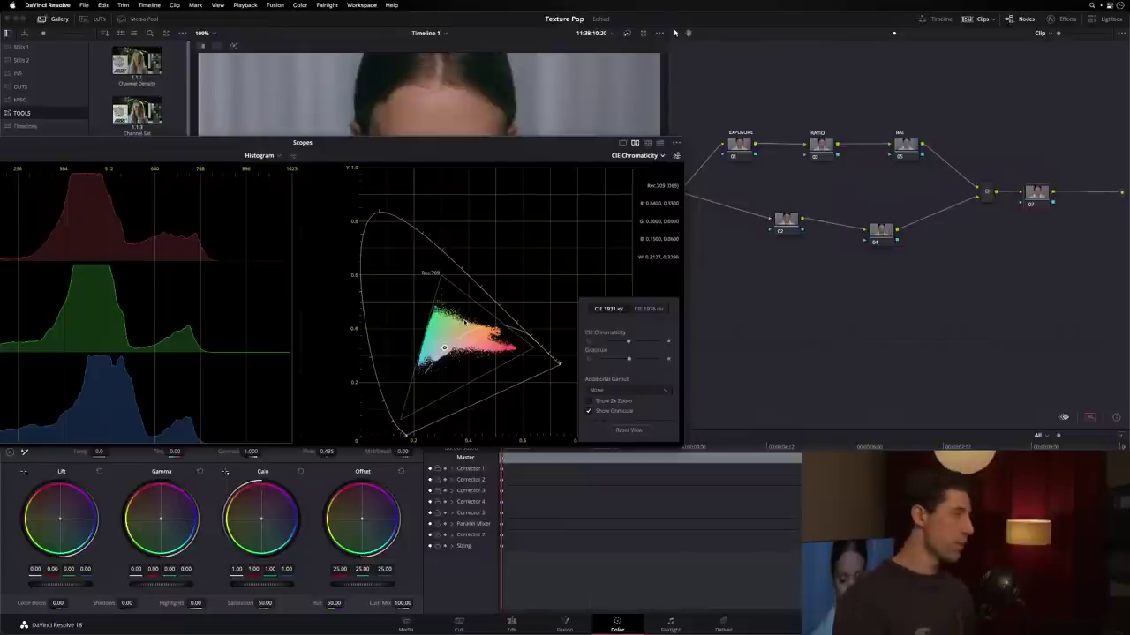
pyautogui.click(644, 393)
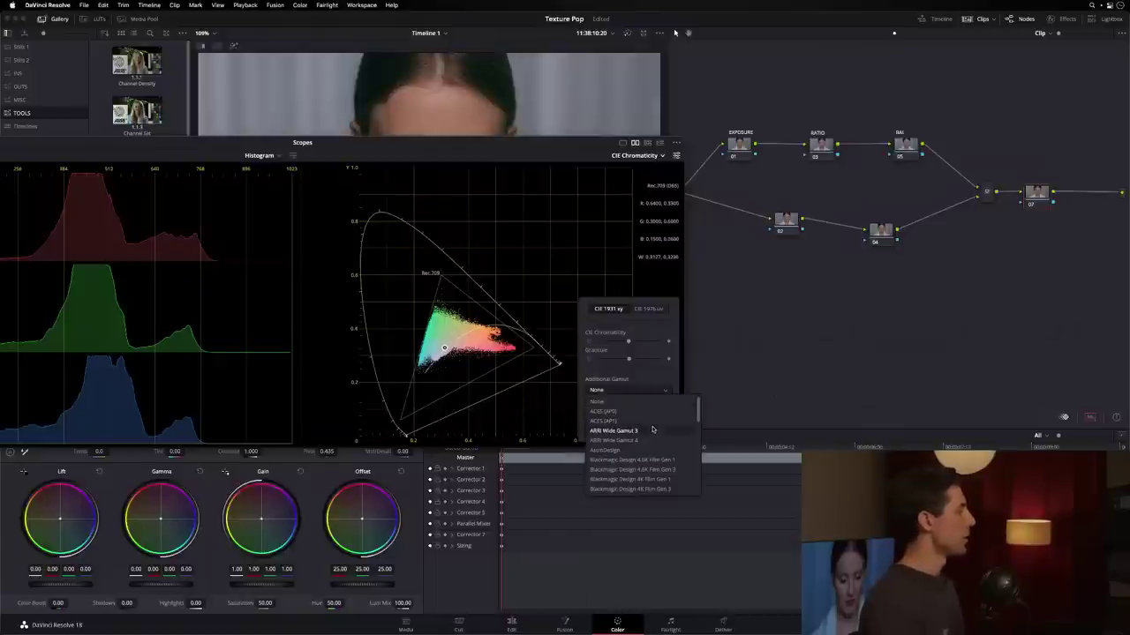
pyautogui.click(657, 432)
pyautogui.moveTo(334, 277); pyautogui.dragTo(317, 244)
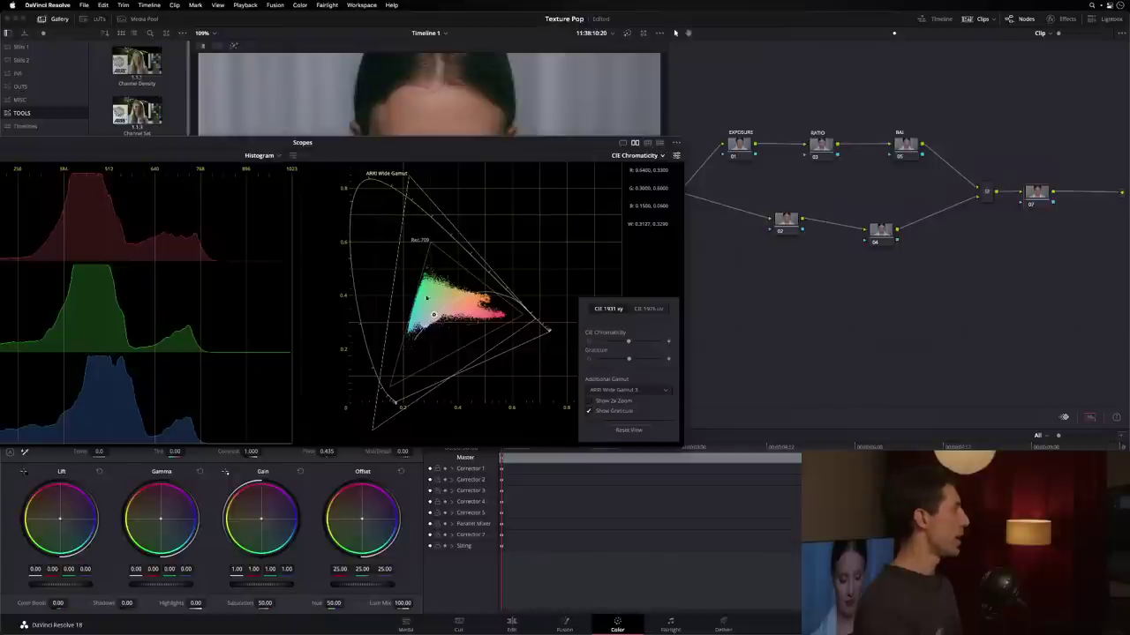
# Alternate the additional gamut between ACES (AP1) and ARRI Wide Gamut 3 to compare their triangles, ending on ACES (AP1), and close the scope settings.
pyautogui.click(654, 394)
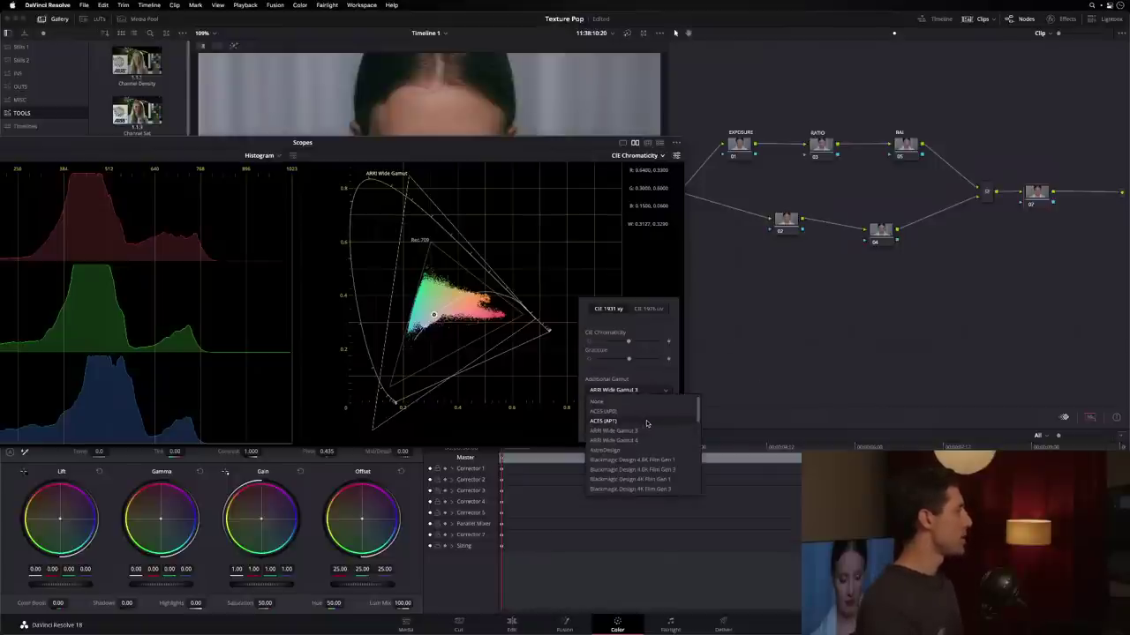
pyautogui.click(646, 422)
pyautogui.click(615, 391)
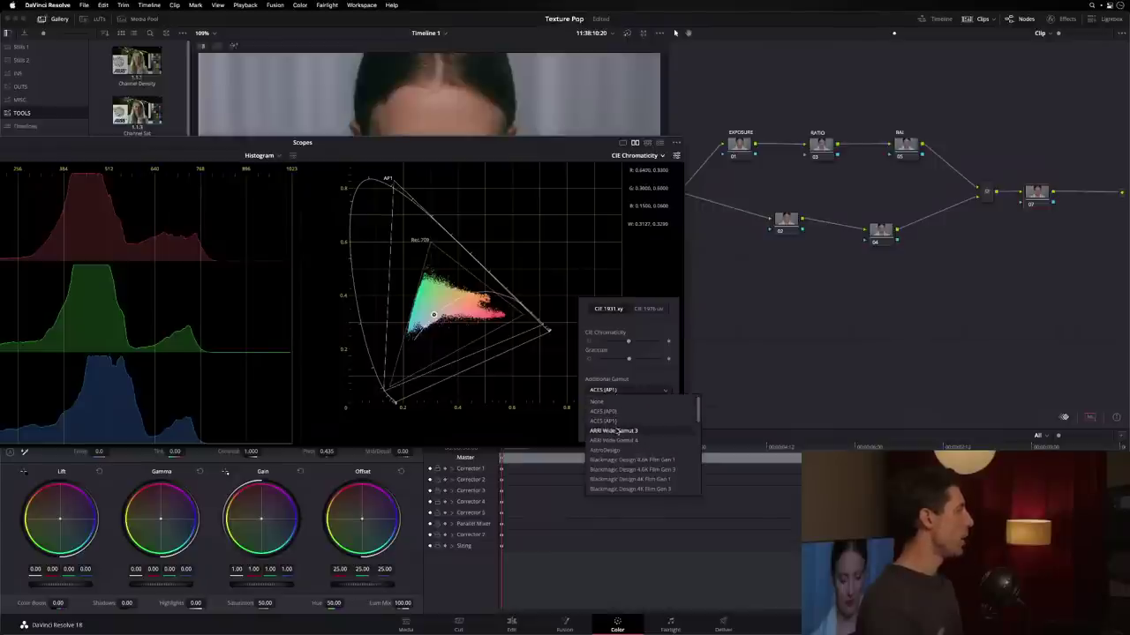
pyautogui.click(613, 430)
pyautogui.click(613, 393)
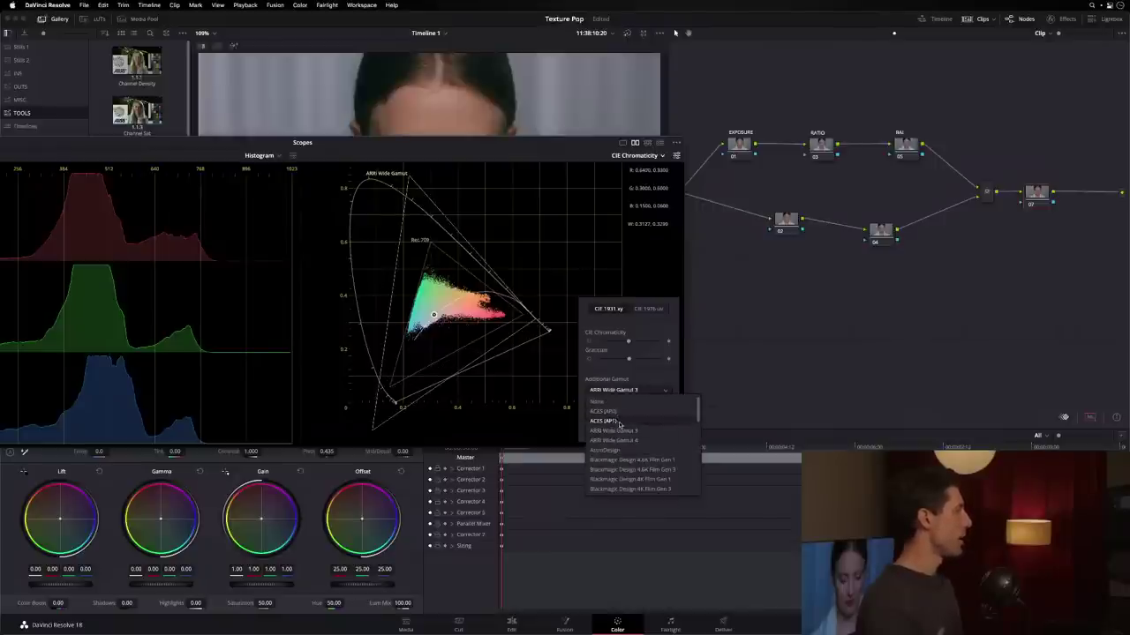
pyautogui.click(620, 422)
pyautogui.click(614, 394)
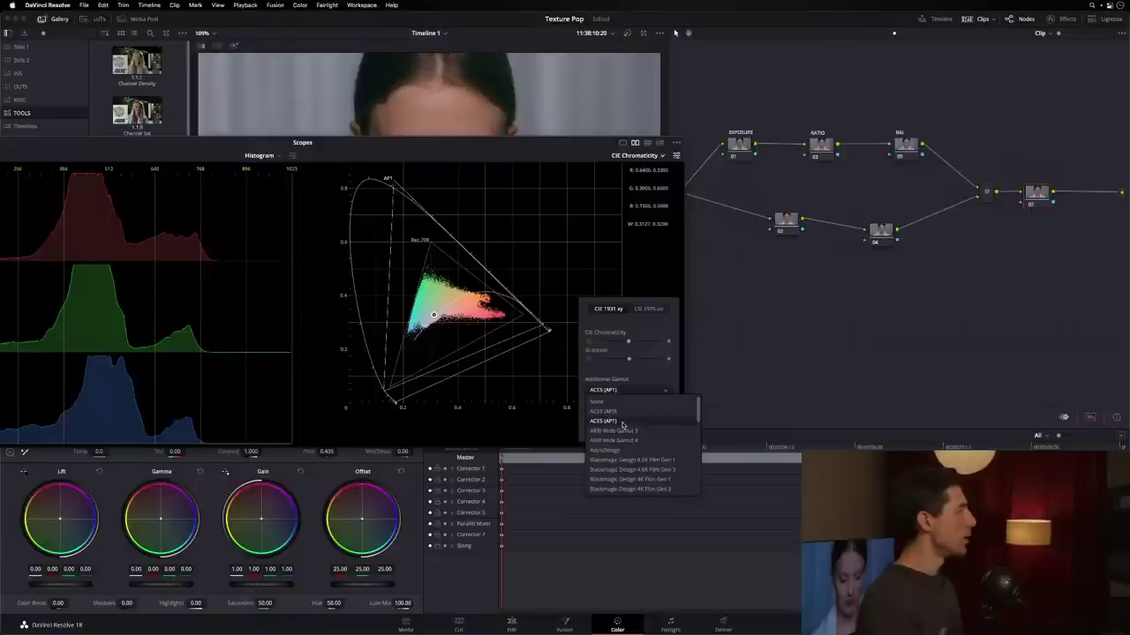
pyautogui.click(623, 422)
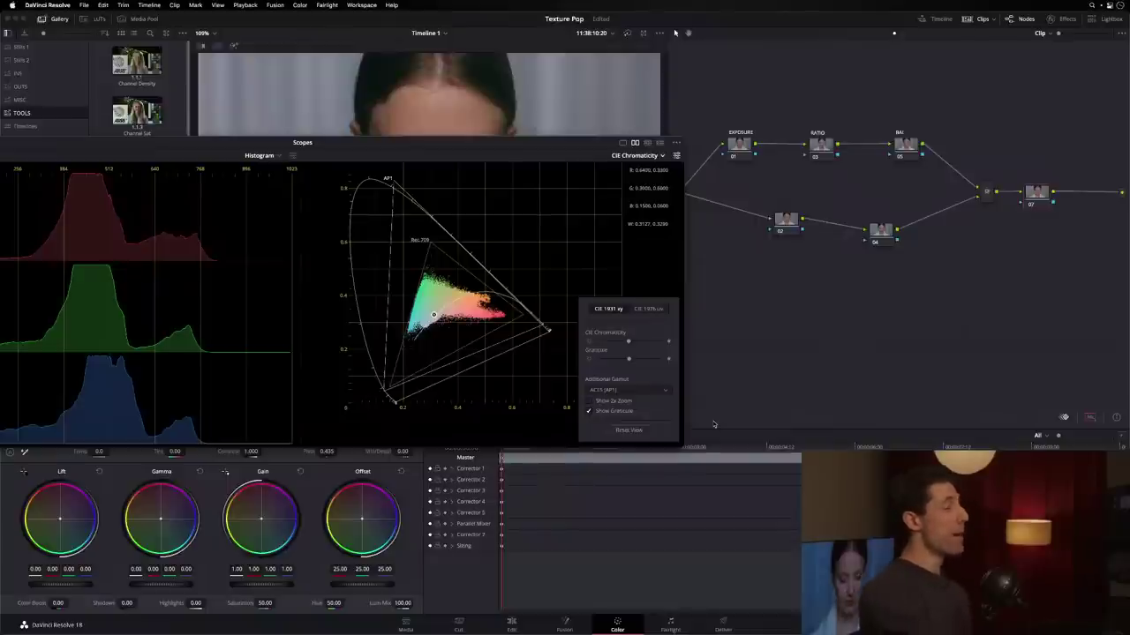
pyautogui.click(616, 390)
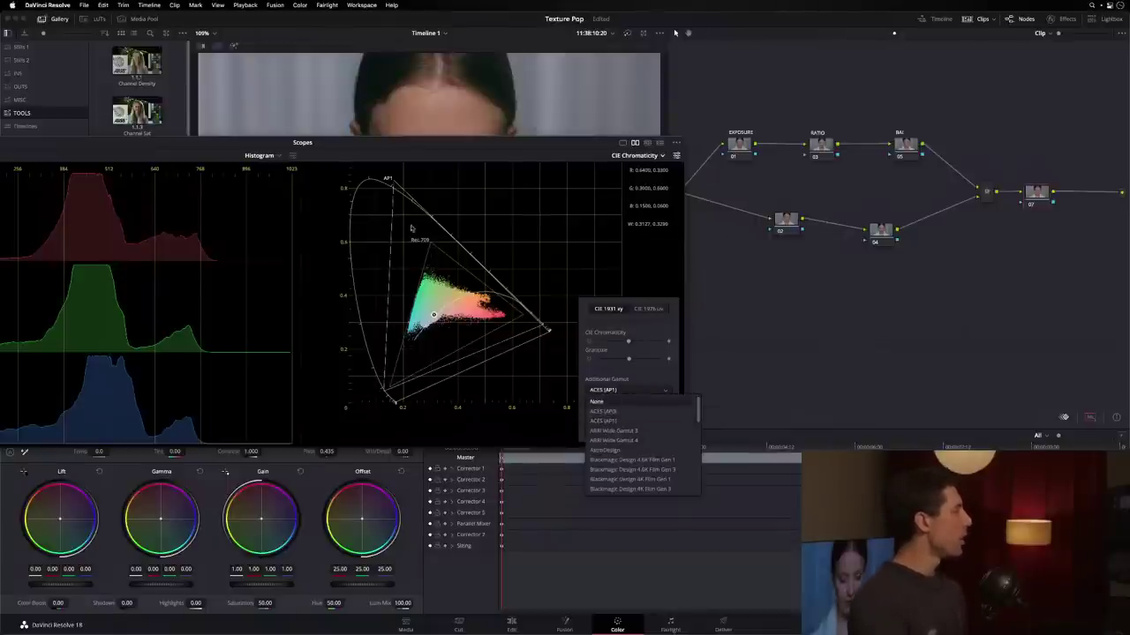
pyautogui.click(405, 315)
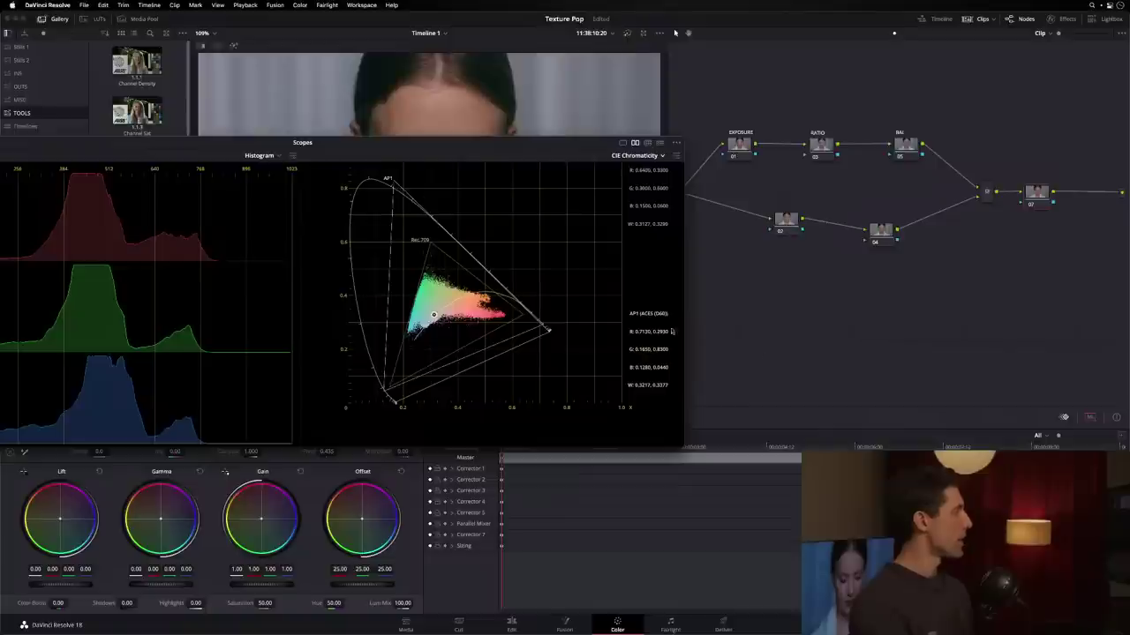
# Reopen the chromaticity scope settings and view ARRI Wide Gamut 3 once more before returning the overlay to ACES (AP1).
pyautogui.click(677, 155)
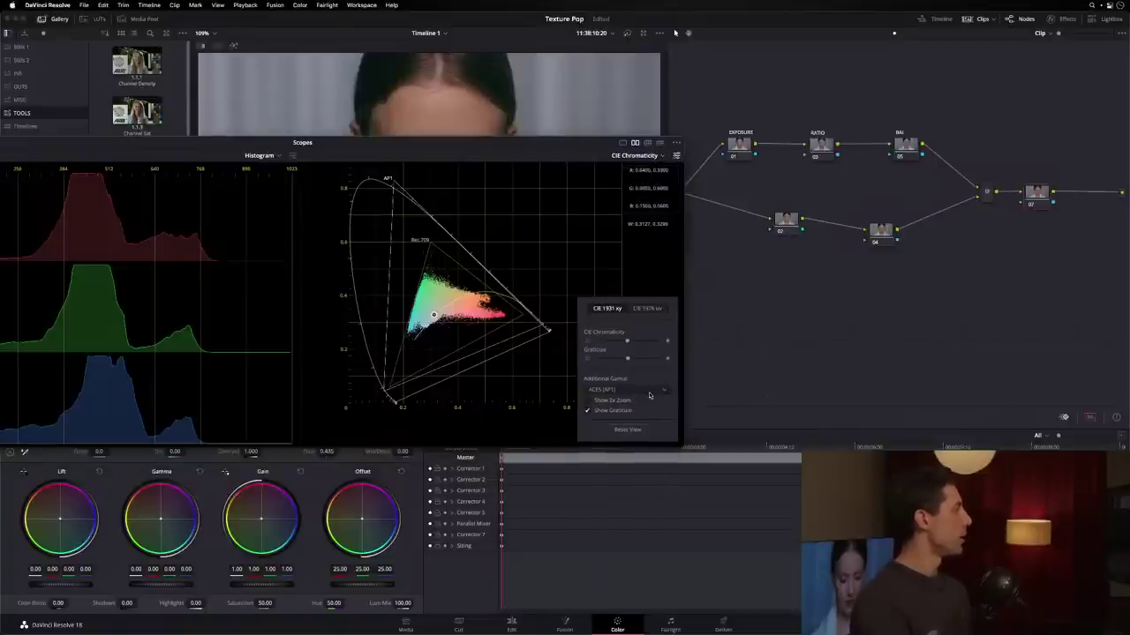
pyautogui.click(629, 390)
pyautogui.click(637, 431)
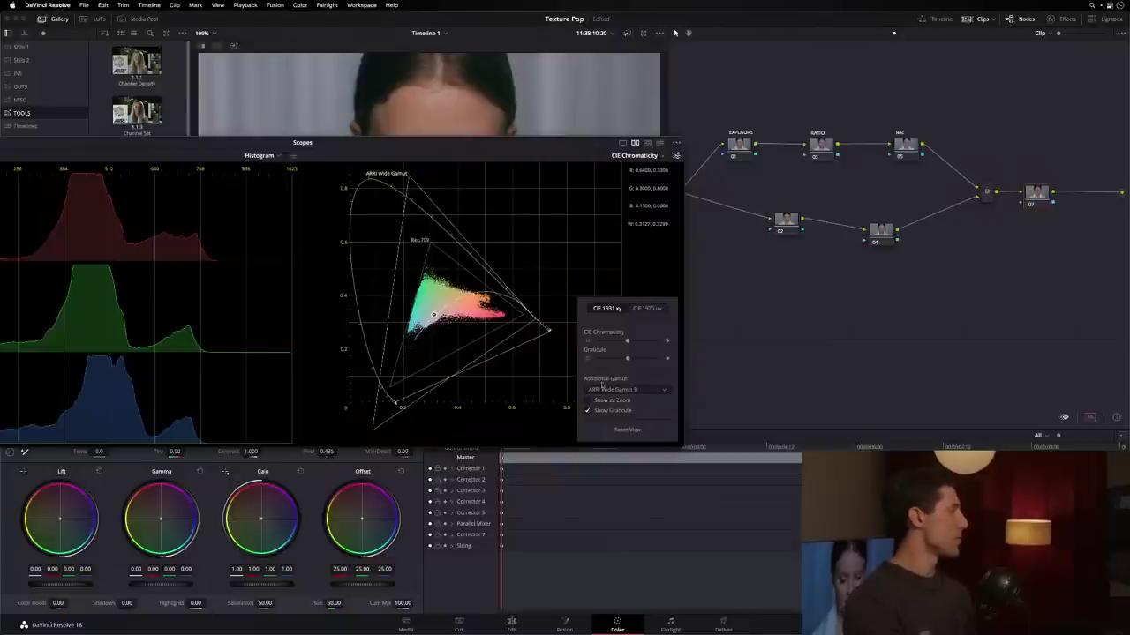
pyautogui.click(654, 393)
pyautogui.click(648, 426)
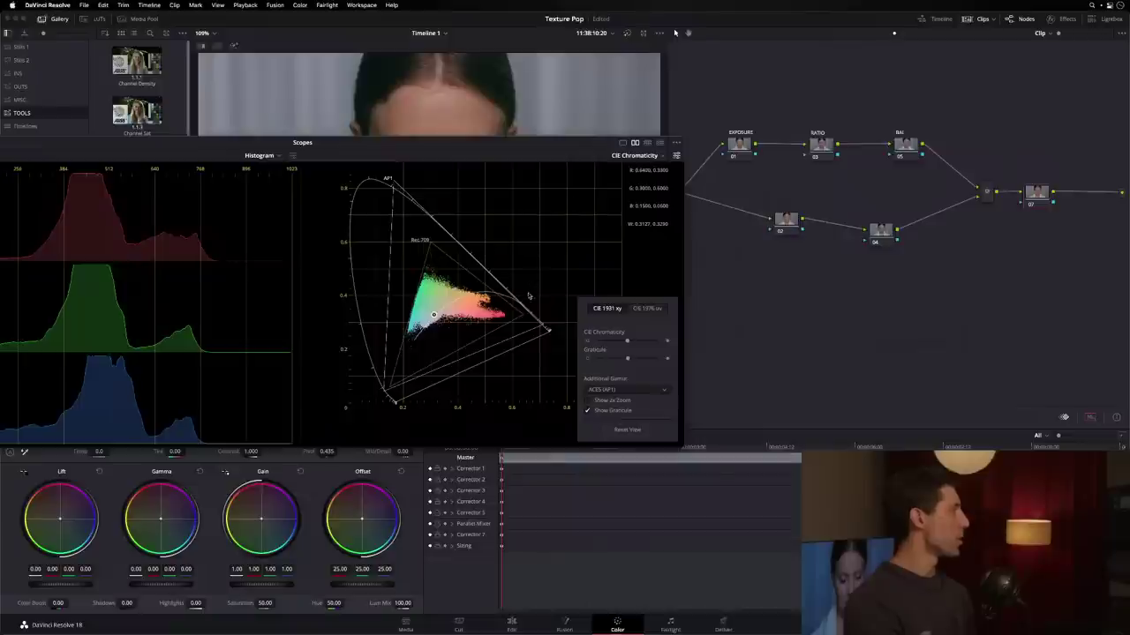
# Overlay ACES (AP0) as the additional gamut and examine its extent on the chromaticity diagram.
pyautogui.click(617, 387)
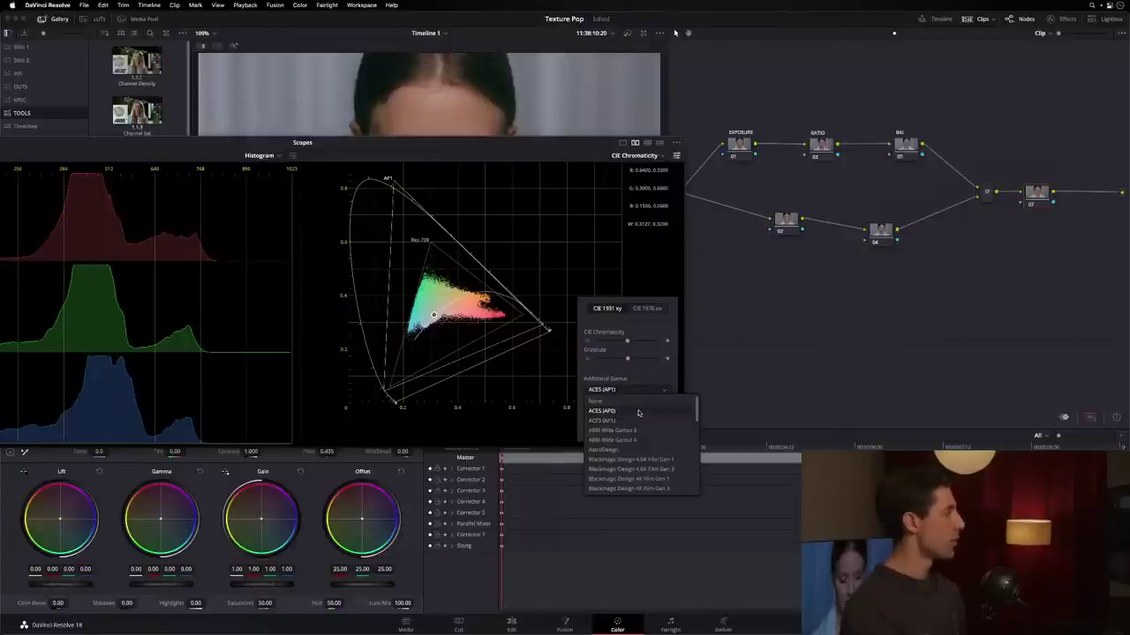
pyautogui.click(639, 411)
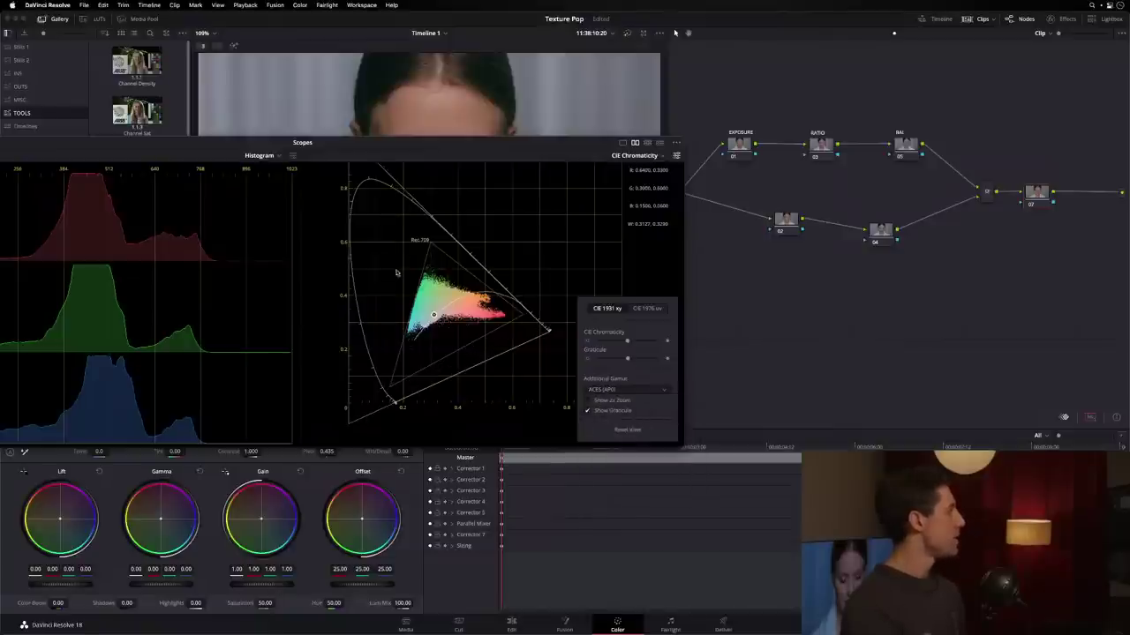
pyautogui.moveTo(396, 273); pyautogui.dragTo(338, 282)
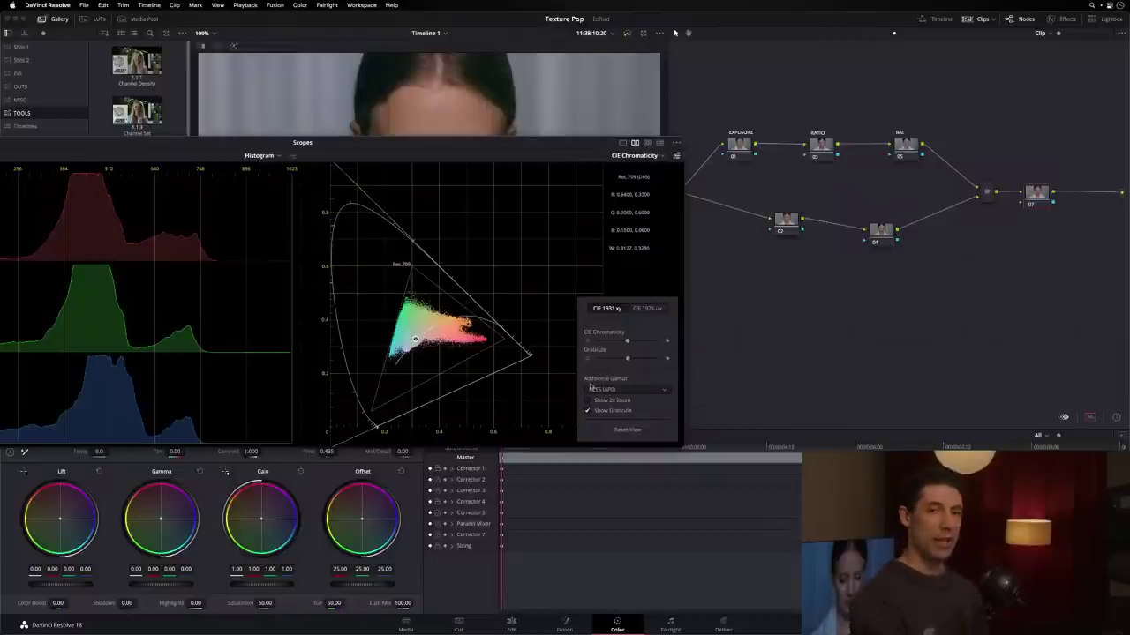
# Set the additional gamut overlay to ACES (AP1) and close the chromaticity scope settings.
pyautogui.click(631, 391)
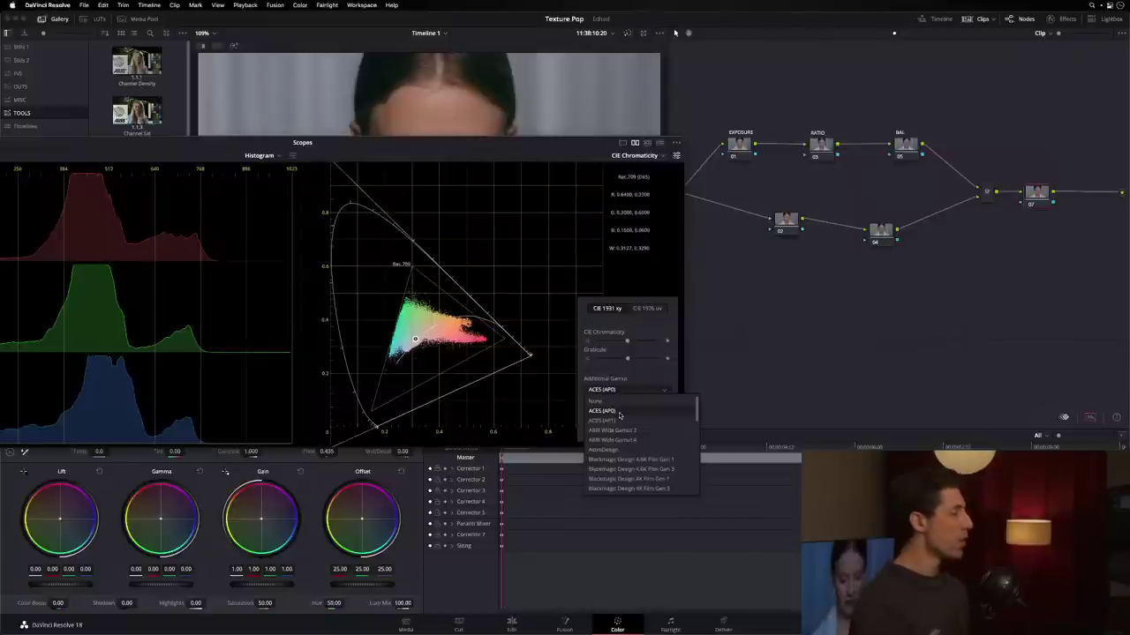
pyautogui.click(608, 421)
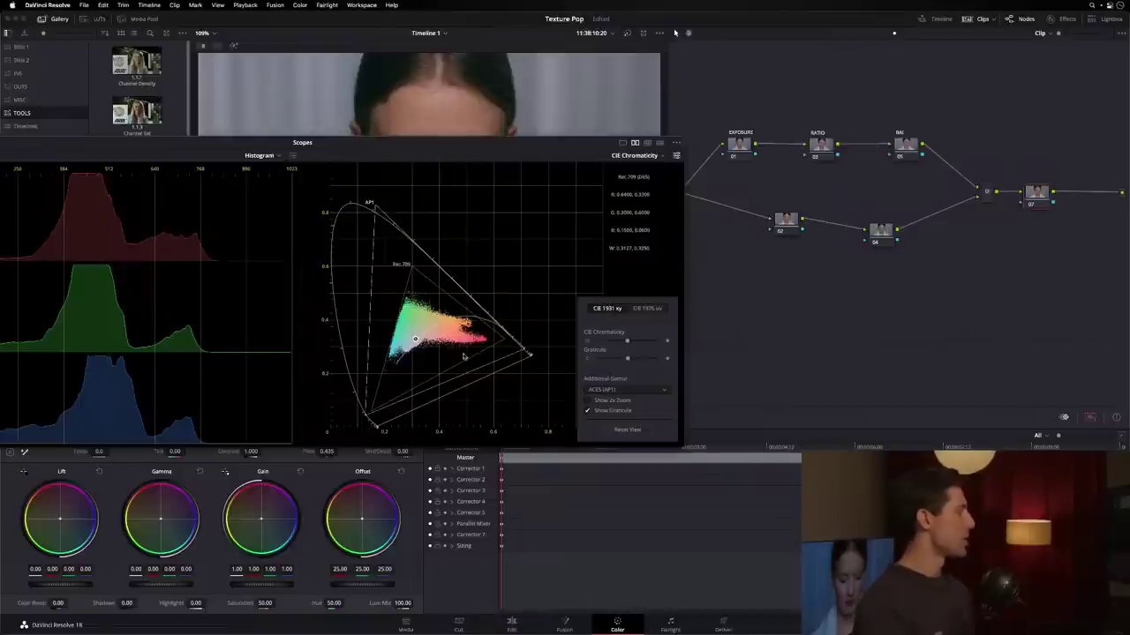
pyautogui.click(588, 259)
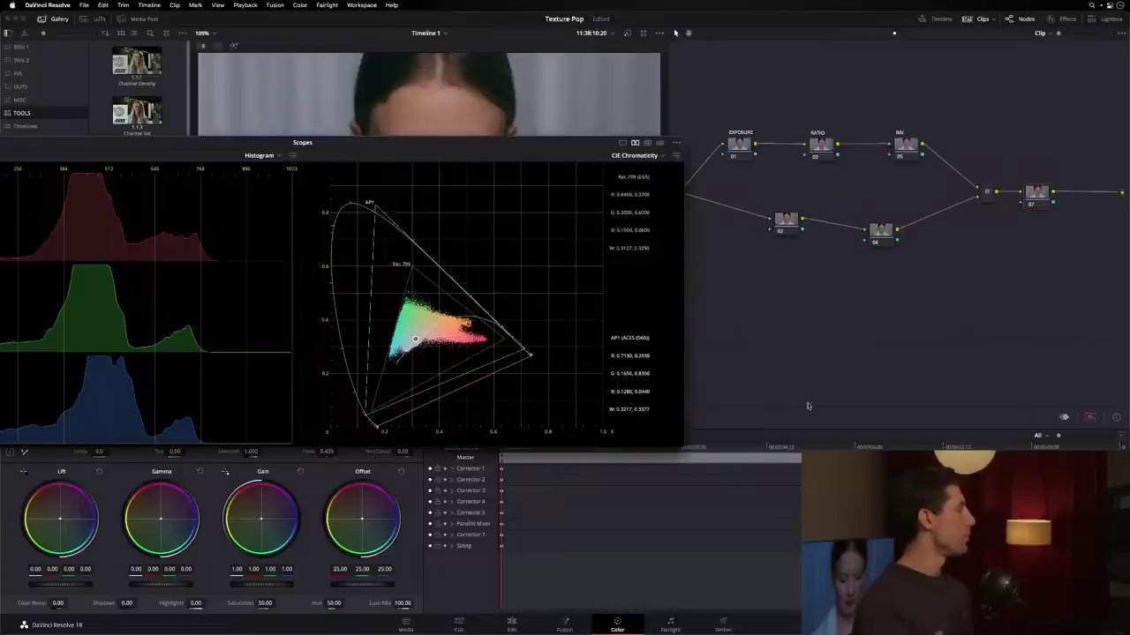
# Shrink the Scopes window and place it below the portrait in the viewer to uncover the image.
pyautogui.moveTo(685, 445); pyautogui.dragTo(347, 312)
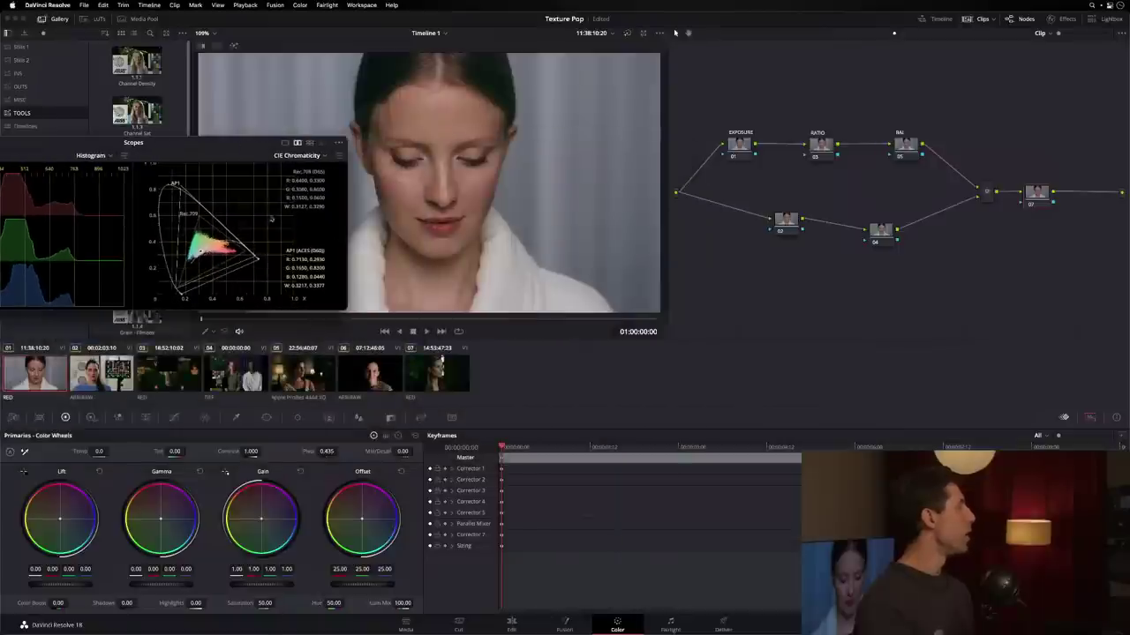
pyautogui.moveTo(225, 150); pyautogui.dragTo(636, 339)
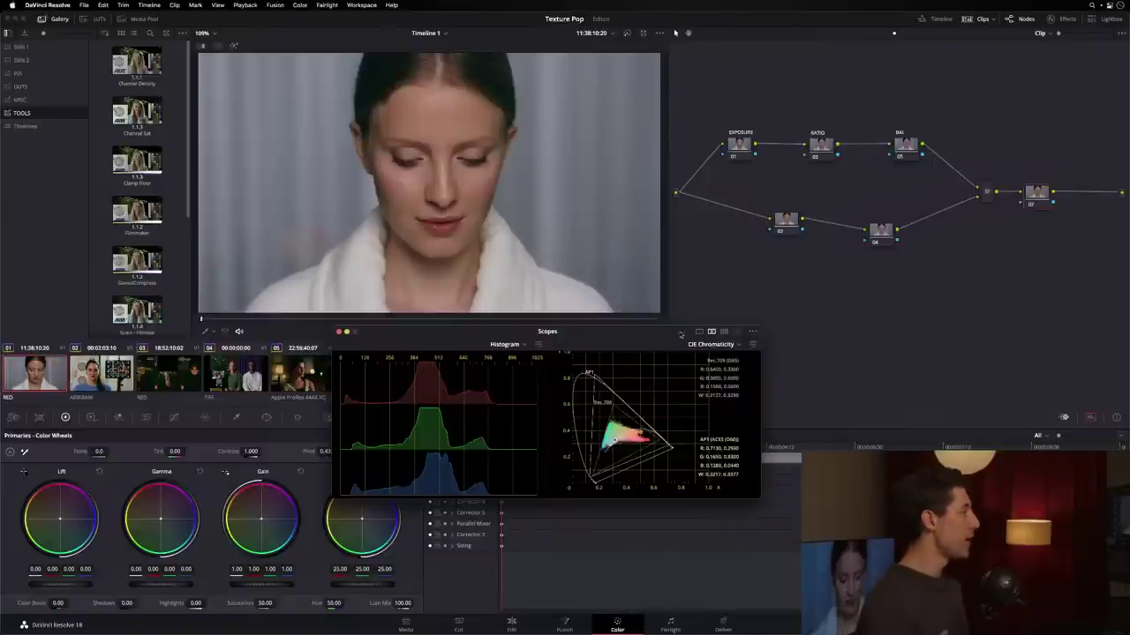
# Enlarge the Scopes window again and overlay ARRI Wide Gamut 3 as the additional gamut on the chromaticity diagram.
pyautogui.moveTo(680, 334); pyautogui.dragTo(477, 185)
pyautogui.moveTo(562, 325); pyautogui.dragTo(998, 542)
pyautogui.moveTo(1006, 221); pyautogui.dragTo(680, 172)
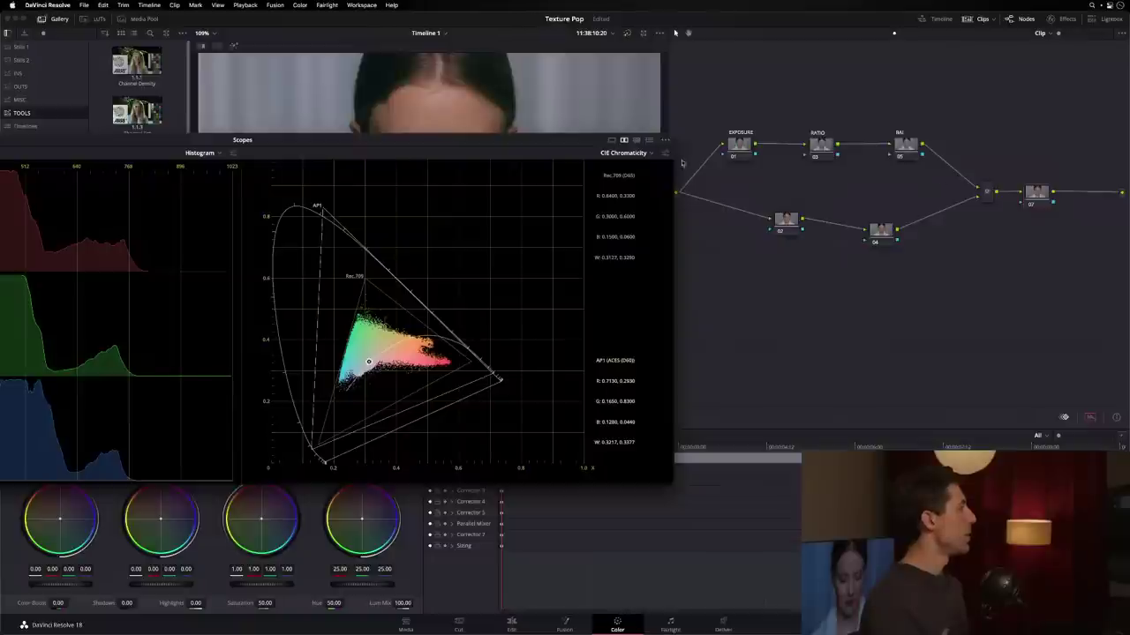
pyautogui.click(630, 156)
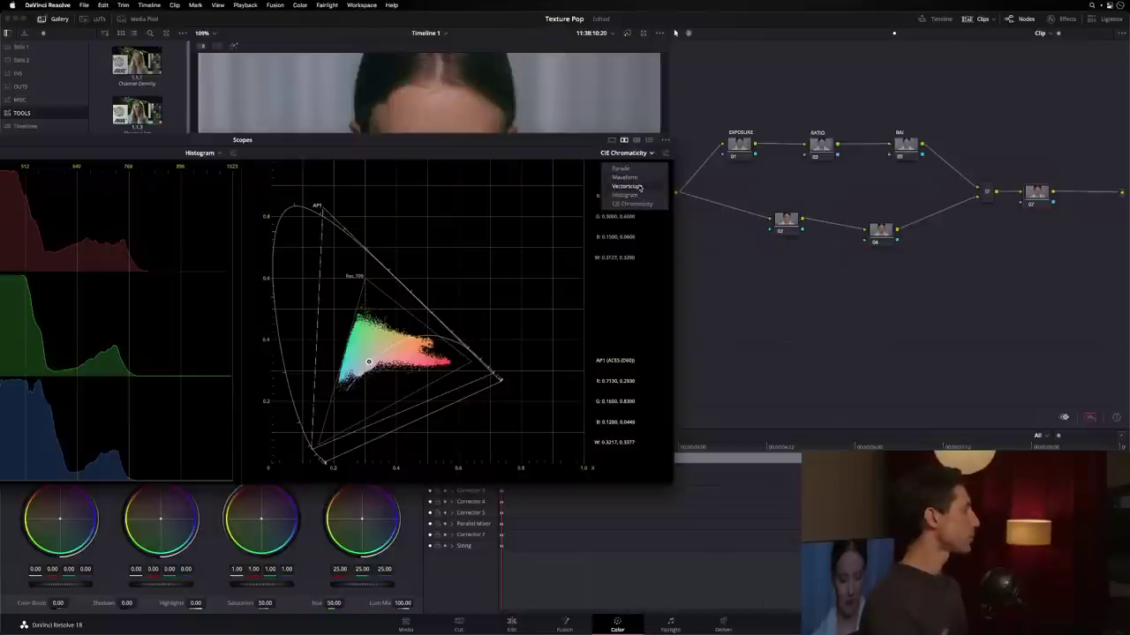
pyautogui.click(664, 153)
pyautogui.click(665, 153)
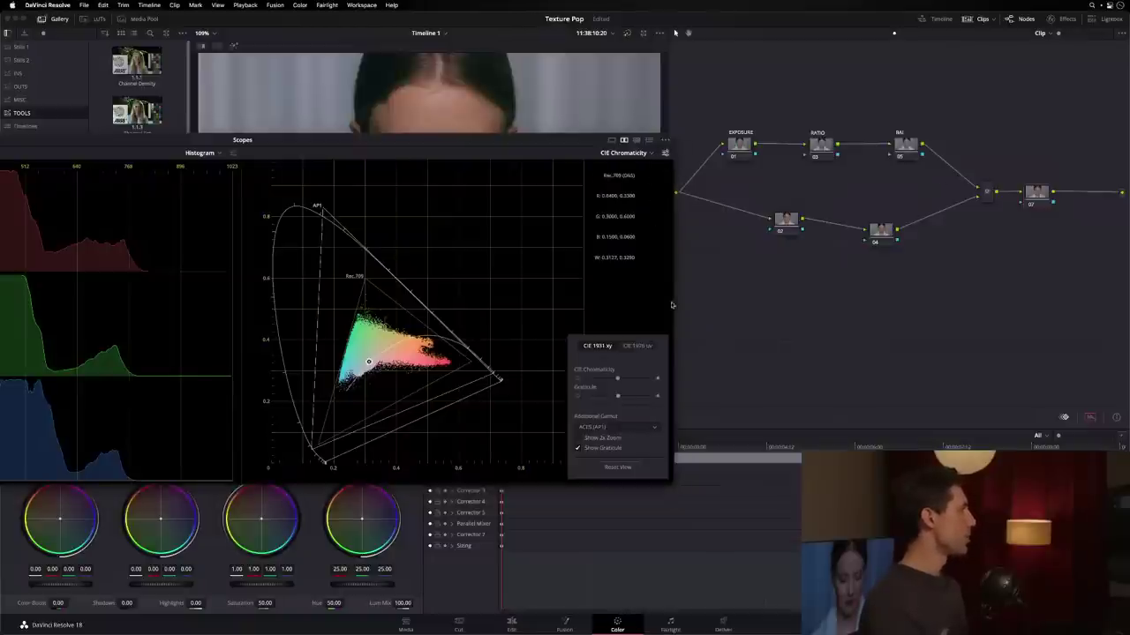
pyautogui.click(617, 428)
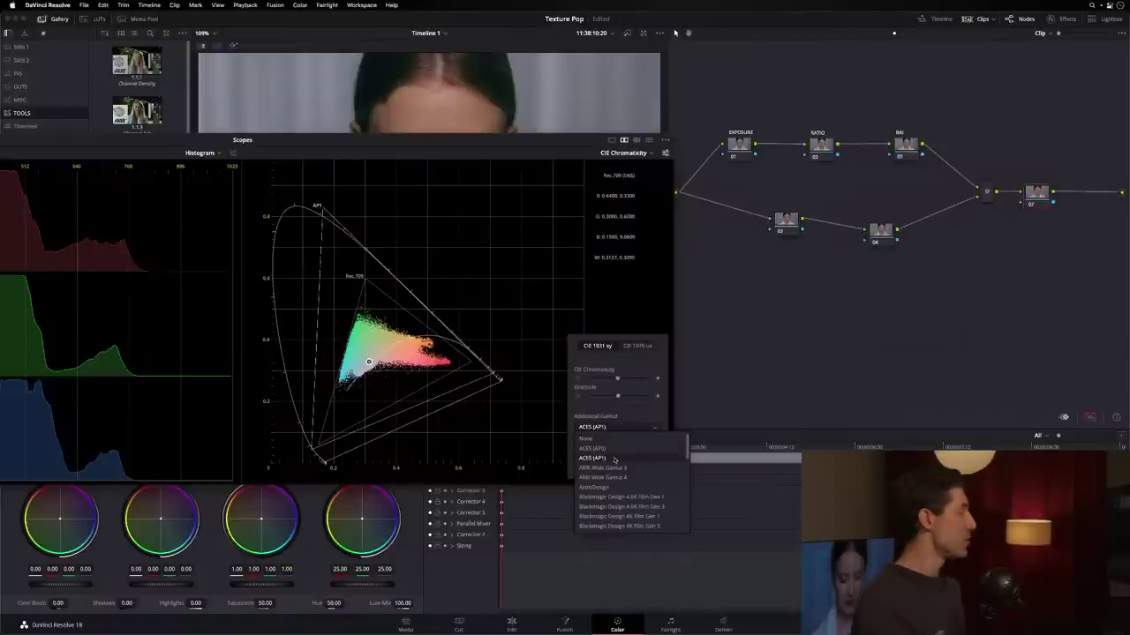
pyautogui.click(636, 469)
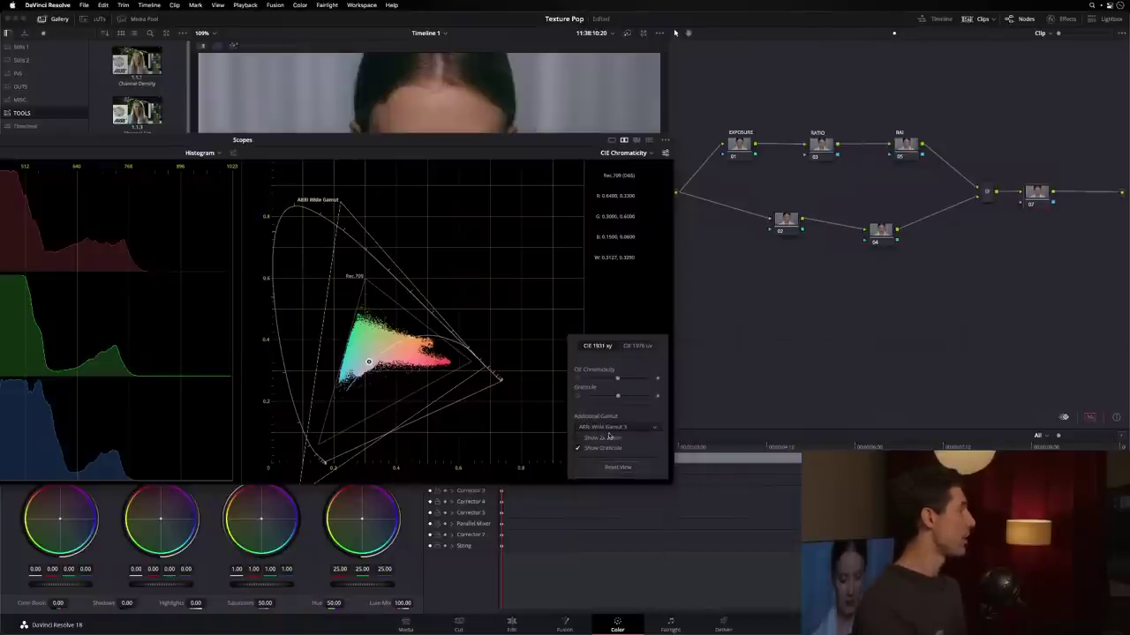
pyautogui.moveTo(406, 142); pyautogui.dragTo(441, 128)
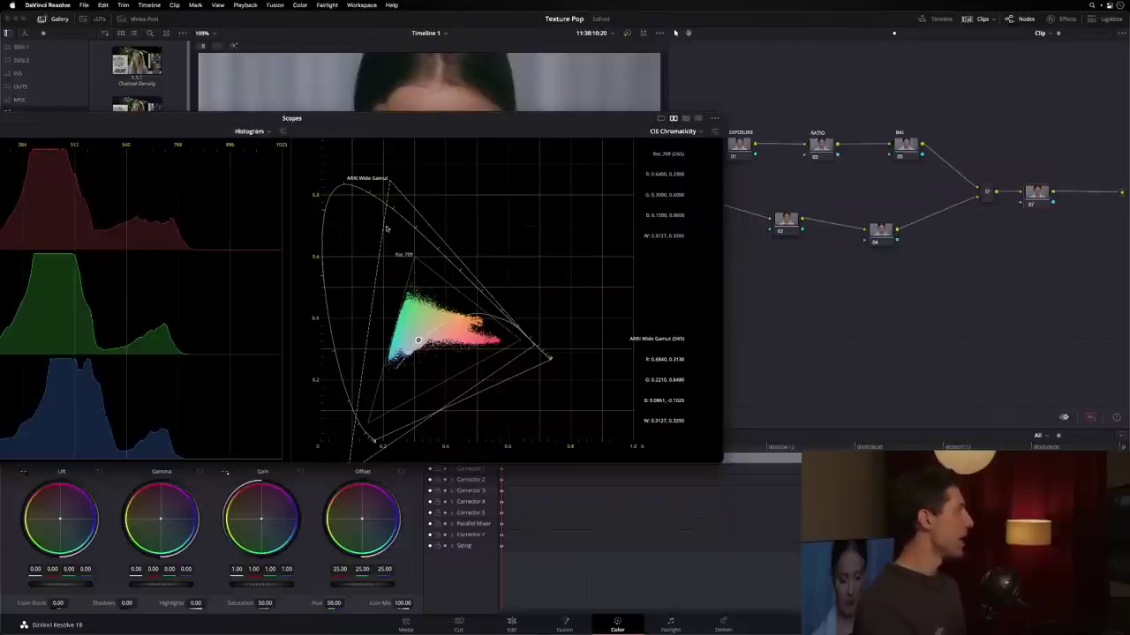
# Set the chromaticity scope's additional gamut back to ACES (AP1) and close the scope settings.
pyautogui.click(687, 131)
pyautogui.click(686, 133)
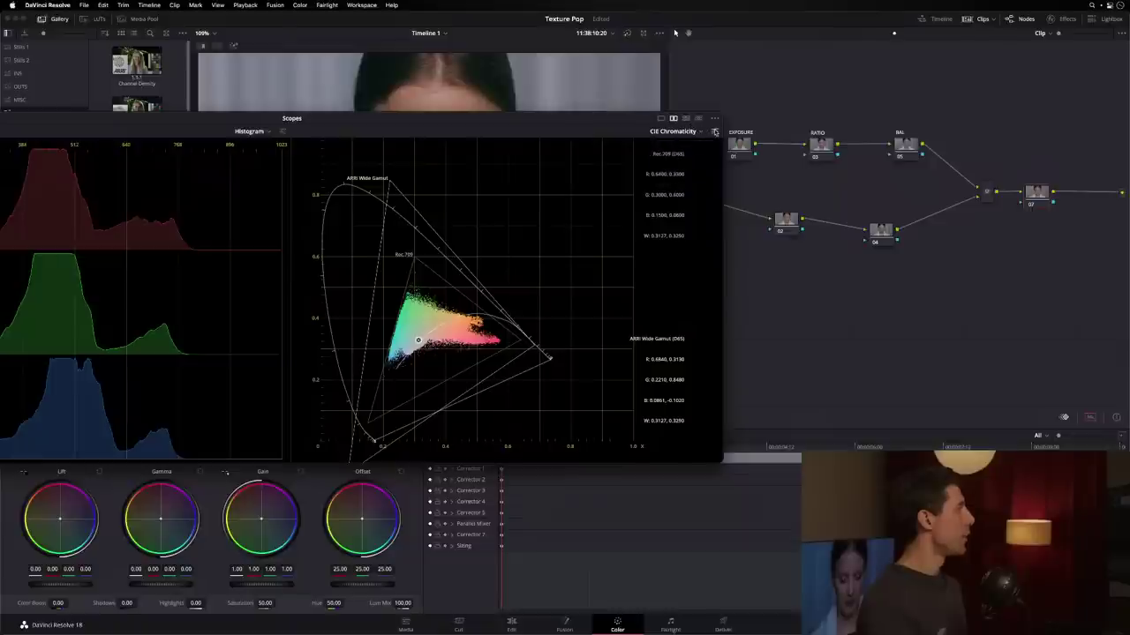
pyautogui.click(714, 130)
pyautogui.click(687, 407)
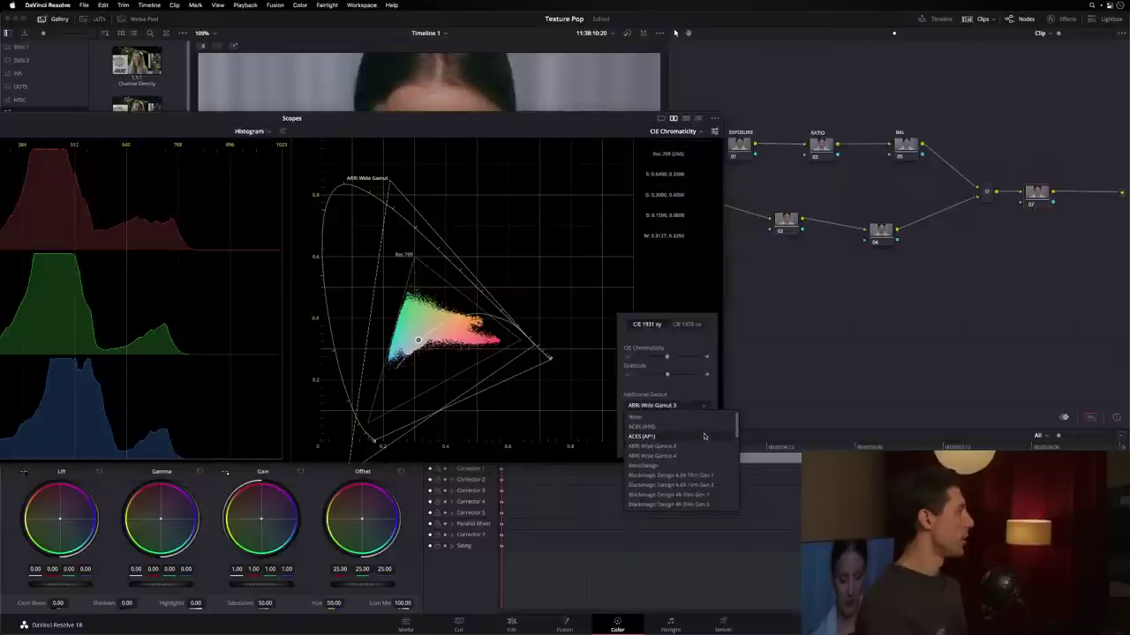
pyautogui.click(701, 436)
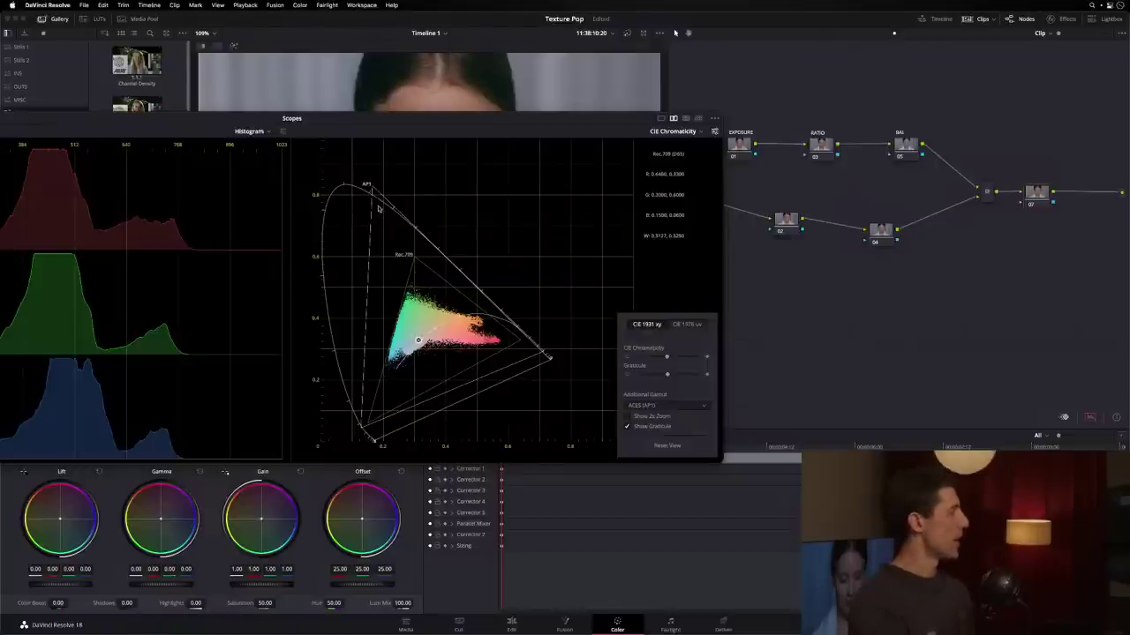
pyautogui.click(378, 208)
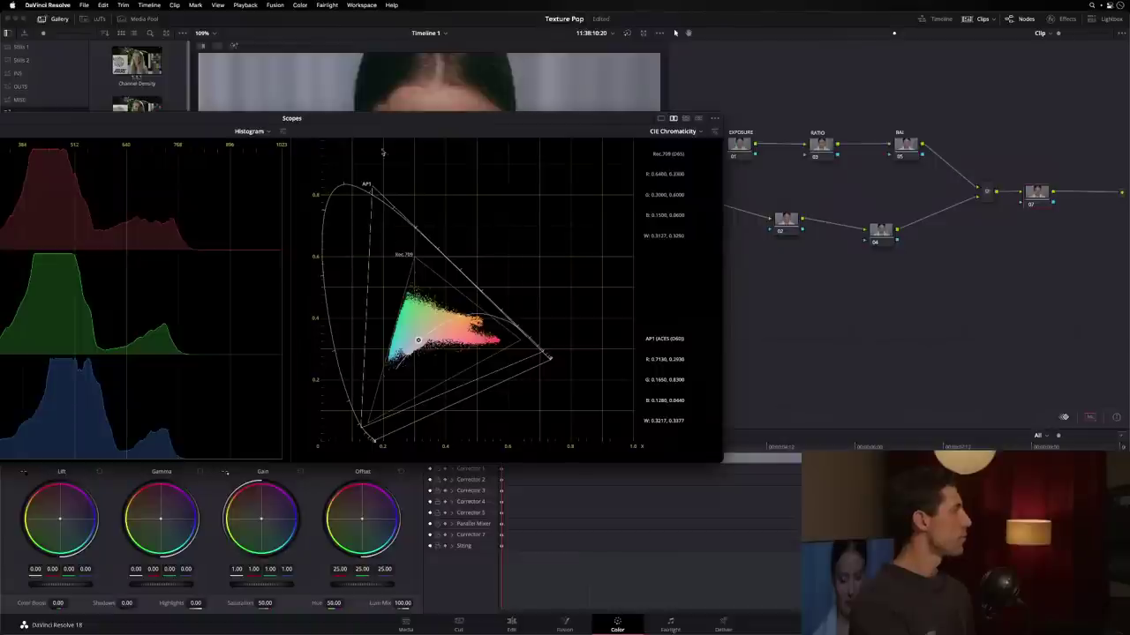
# Shrink the Scopes window and place it over the keyframe area so the portrait and node graph are uncovered.
pyautogui.doubleClick(419, 120)
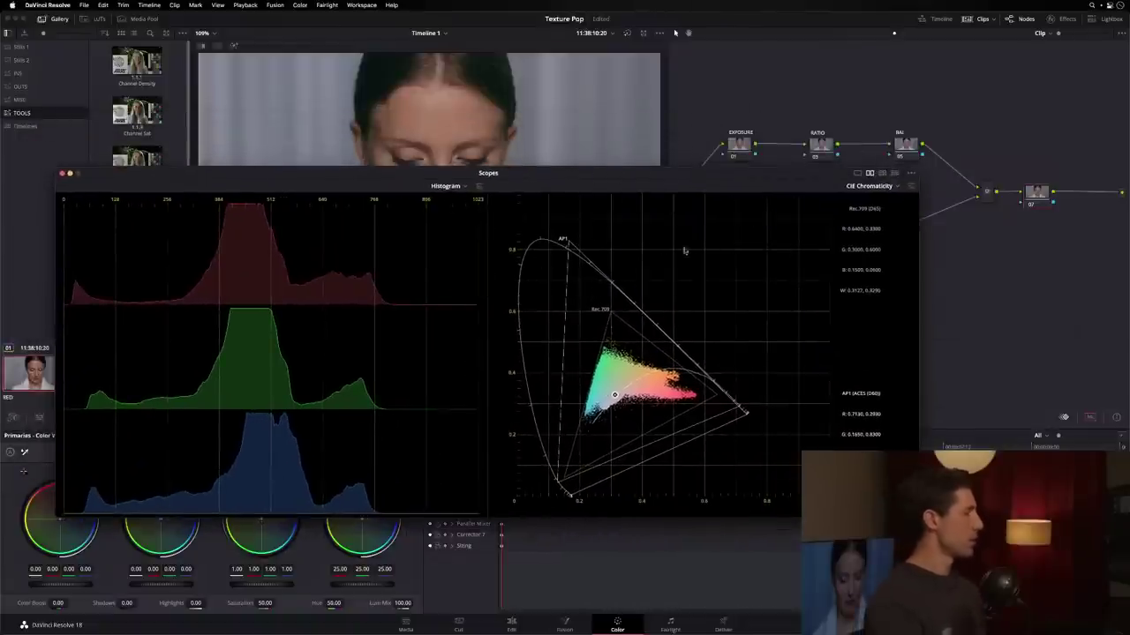
pyautogui.moveTo(685, 251); pyautogui.dragTo(640, 231)
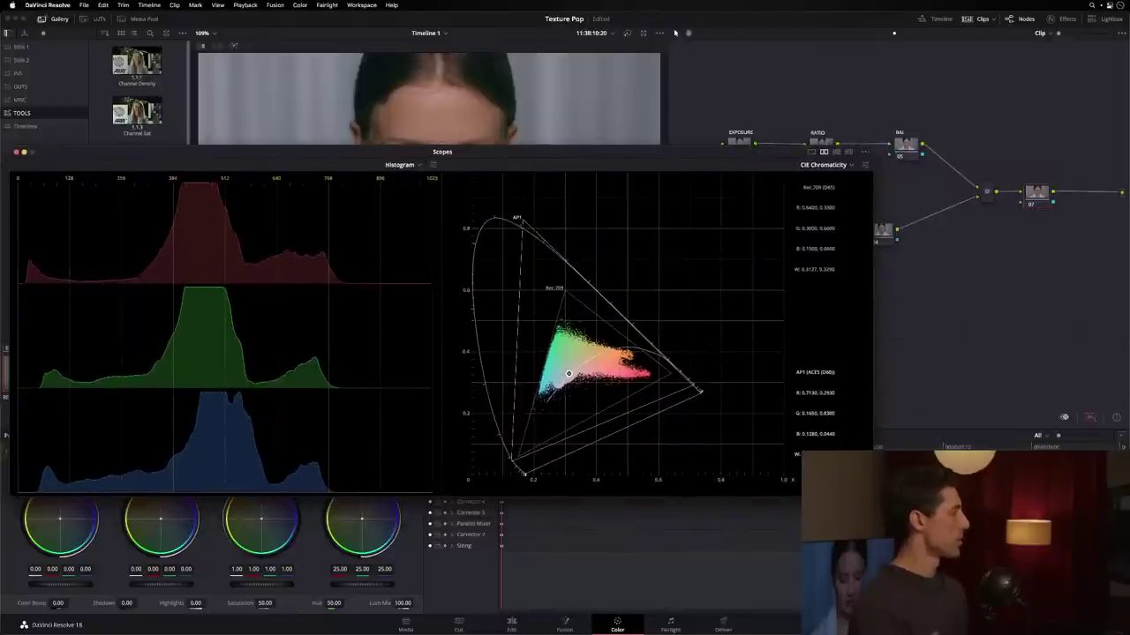
pyautogui.moveTo(870, 493); pyautogui.dragTo(829, 411)
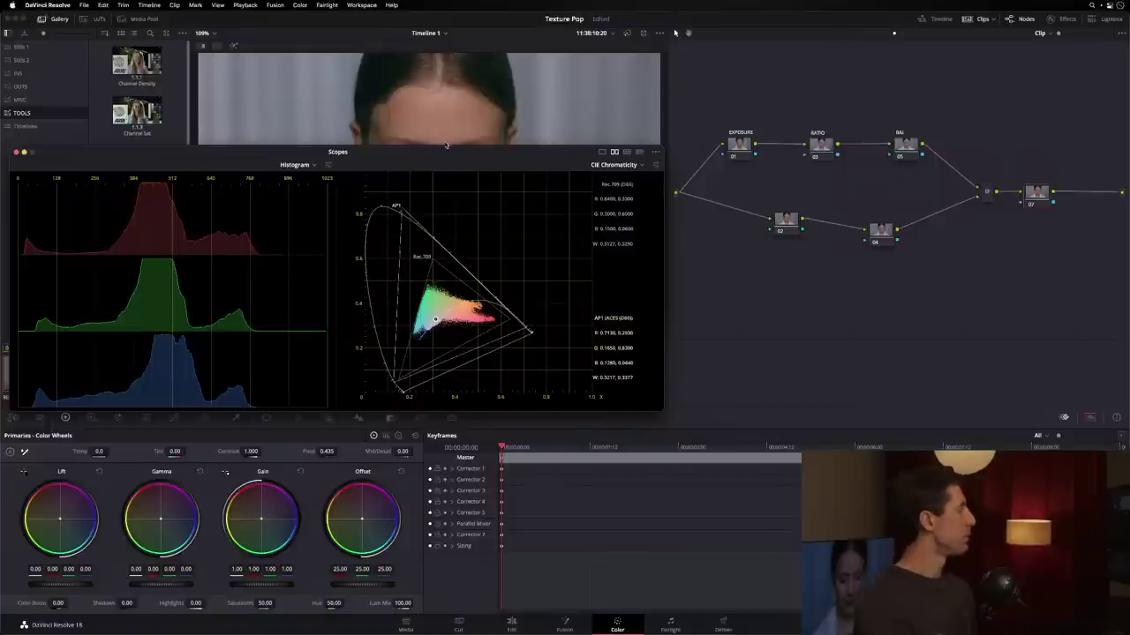
pyautogui.moveTo(447, 146); pyautogui.dragTo(660, 172)
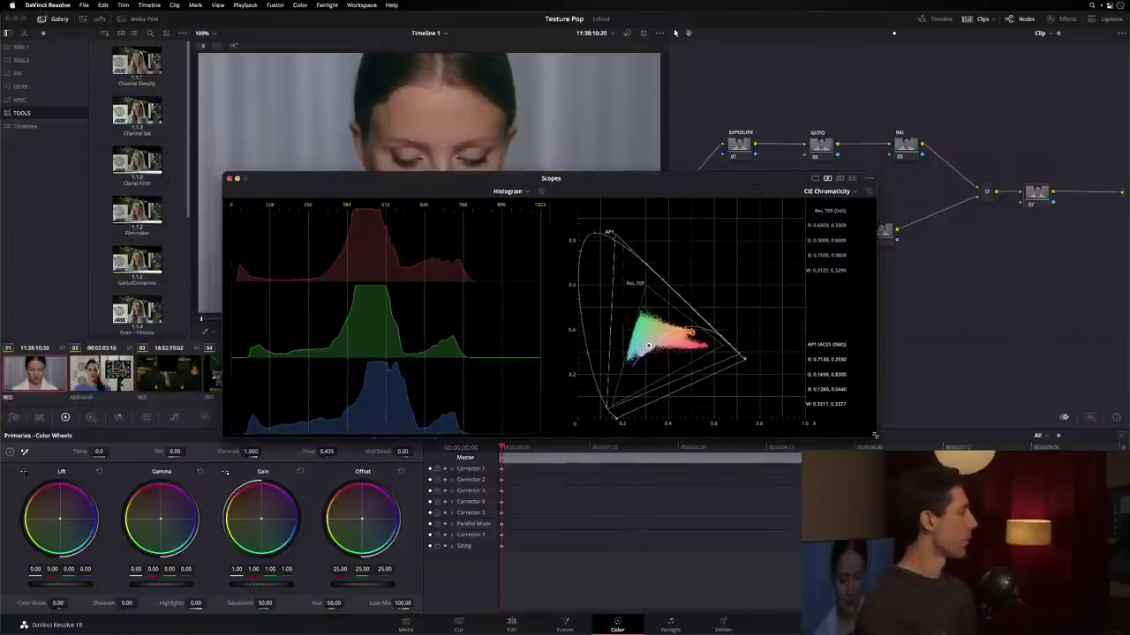
pyautogui.moveTo(873, 435); pyautogui.dragTo(652, 353)
pyautogui.moveTo(485, 177); pyautogui.dragTo(708, 406)
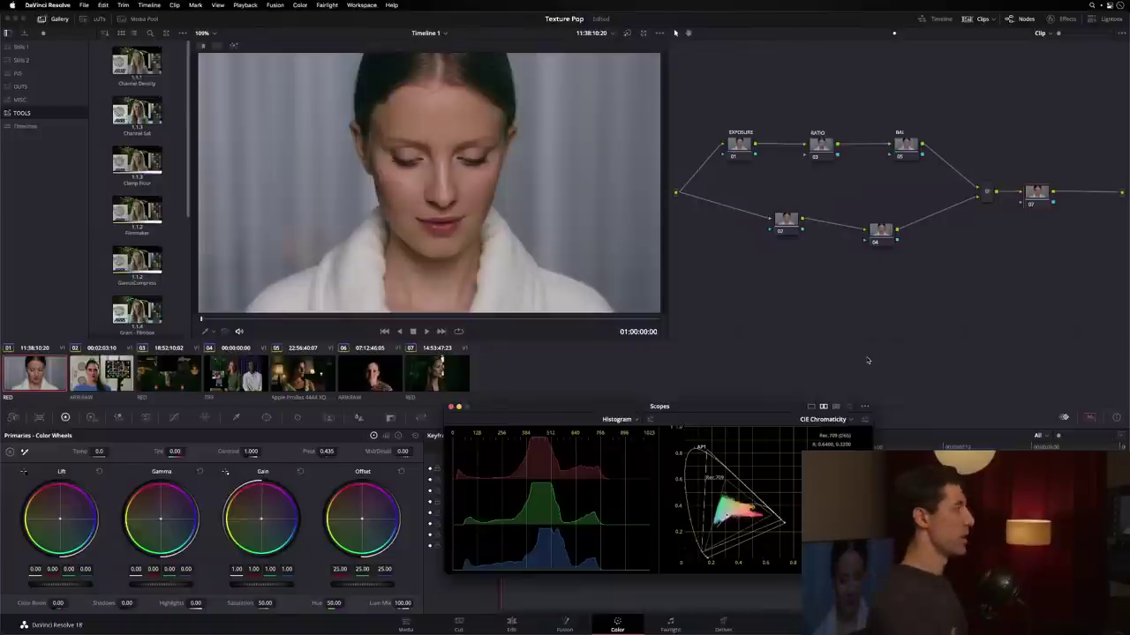
# Try lowering the EXPOSURE node's Gain to 0.94, and undo the adjustment.
pyautogui.click(736, 149)
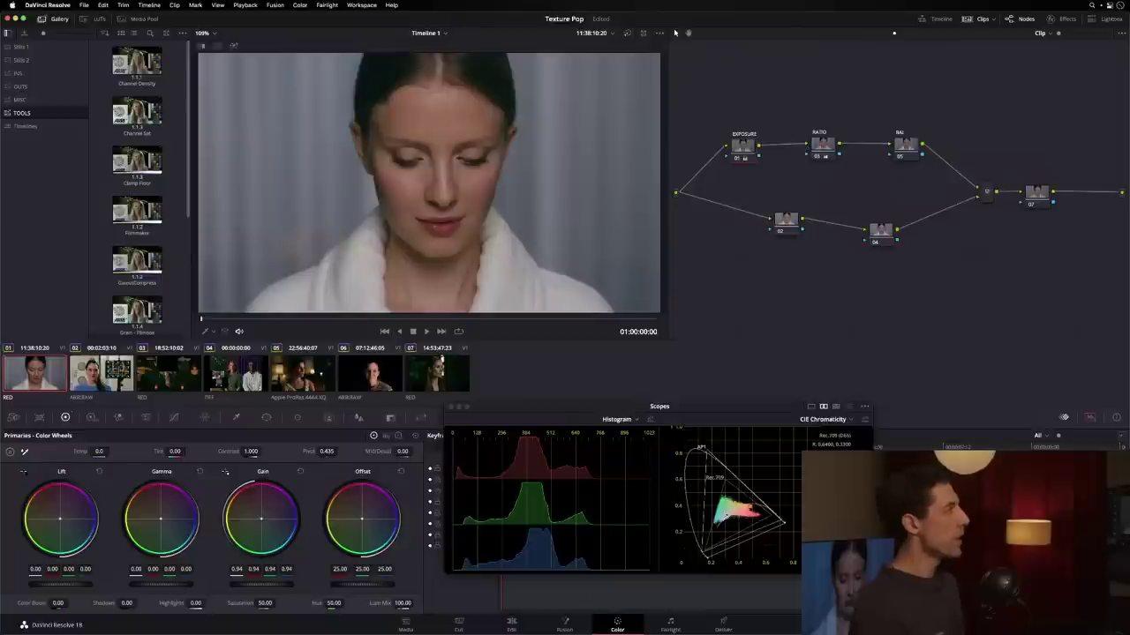
pyautogui.click(740, 157)
pyautogui.click(740, 157)
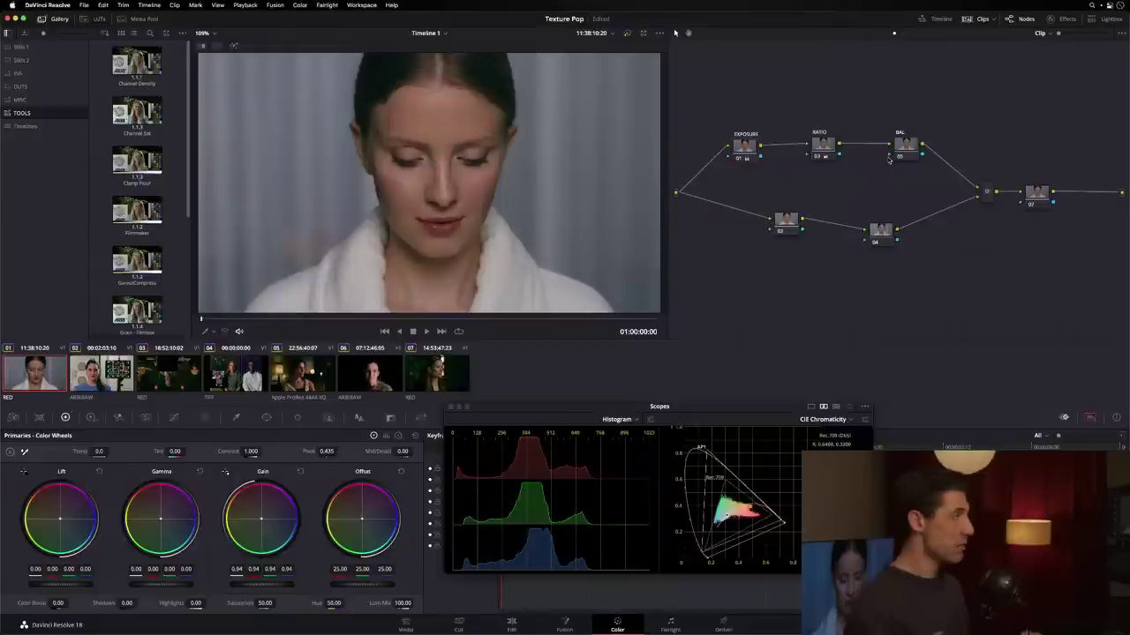
pyautogui.press('super+z')
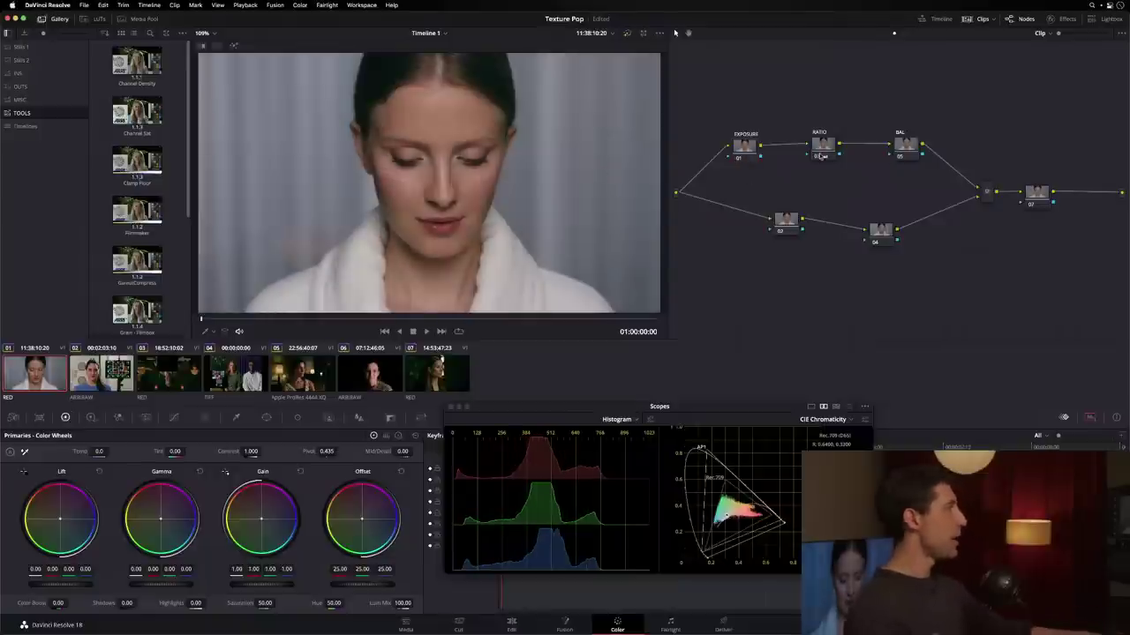
# Select the RATIO node and try a contrast of about 1.033, undoing intermediate adjustments.
pyautogui.moveTo(825, 148); pyautogui.dragTo(831, 152)
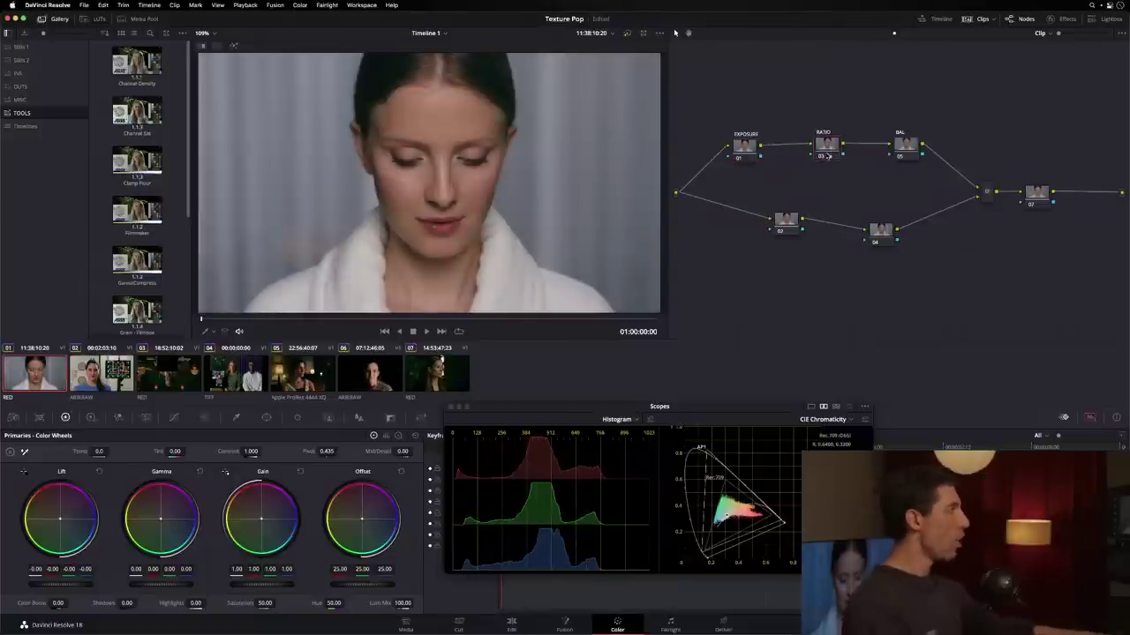
pyautogui.press('super+z')
pyautogui.press('super+z')
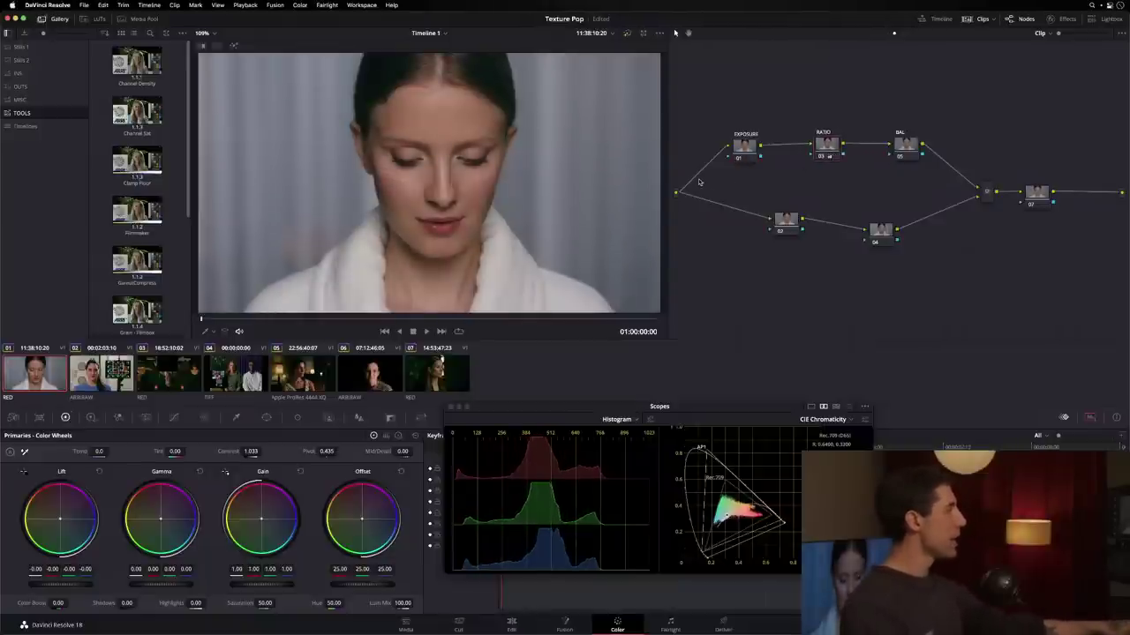
pyautogui.press('super+z')
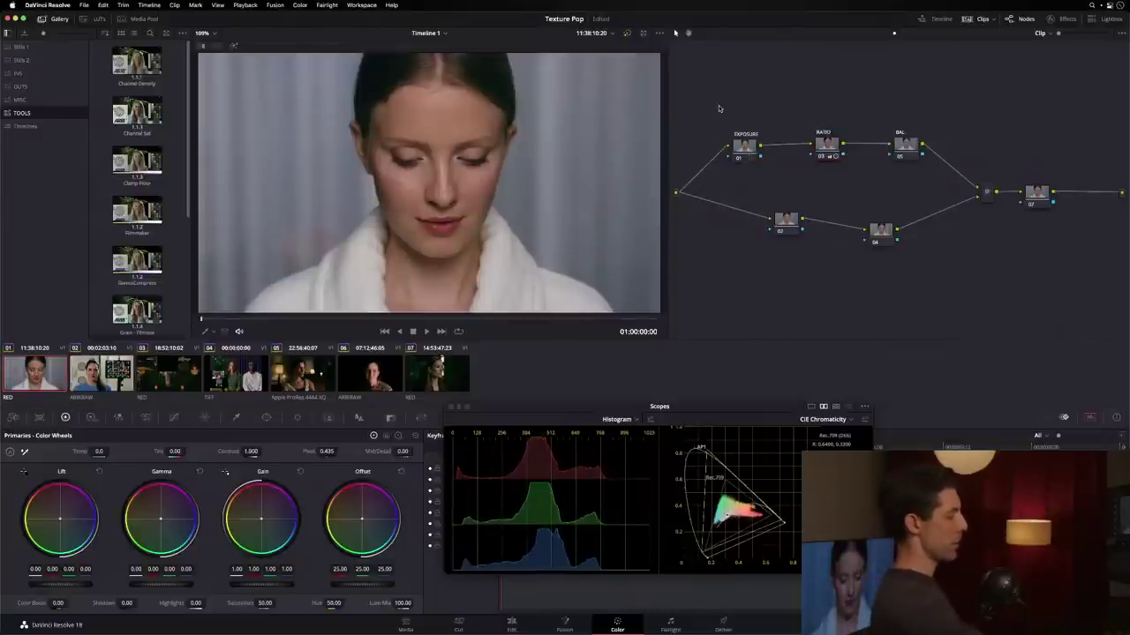
# Try lowering the EXPOSURE node's Offset to 23.03, and undo the adjustment.
pyautogui.press('super+z')
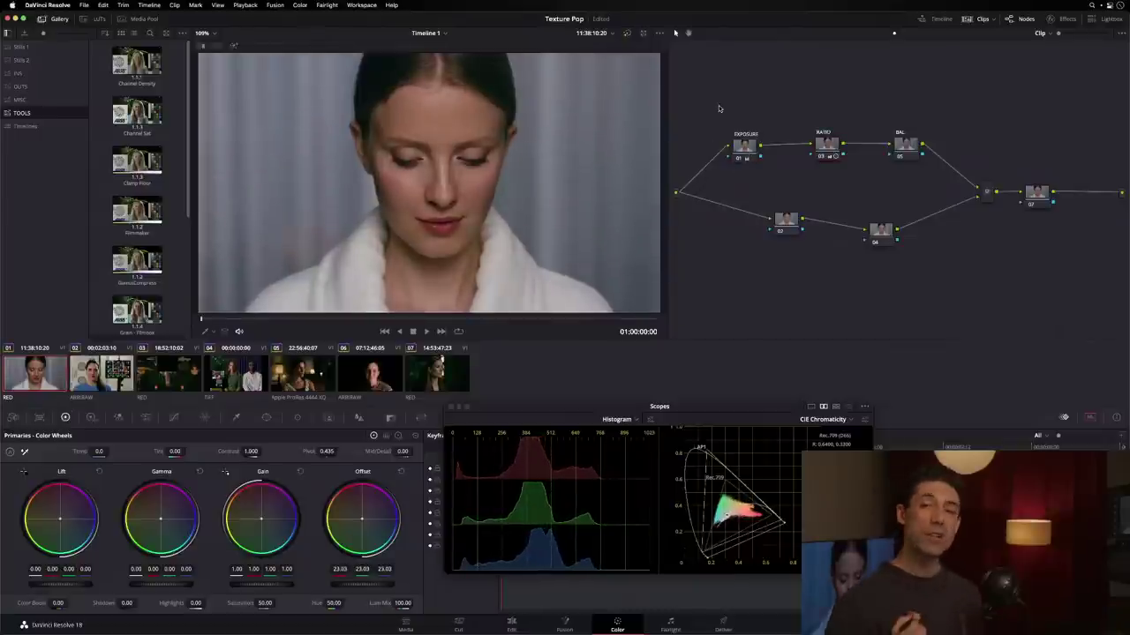
pyautogui.press('super+z')
pyautogui.press('super+z')
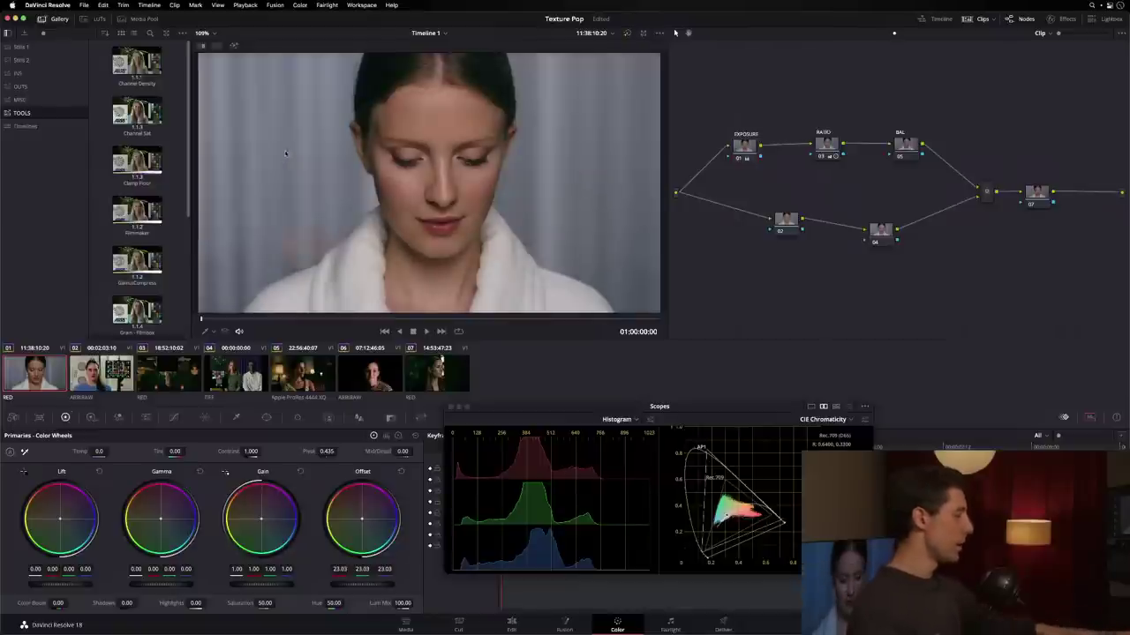
# Check the EXPOSURE and RATIO nodes, and reset all primary adjustments on the RATIO node.
pyautogui.click(831, 152)
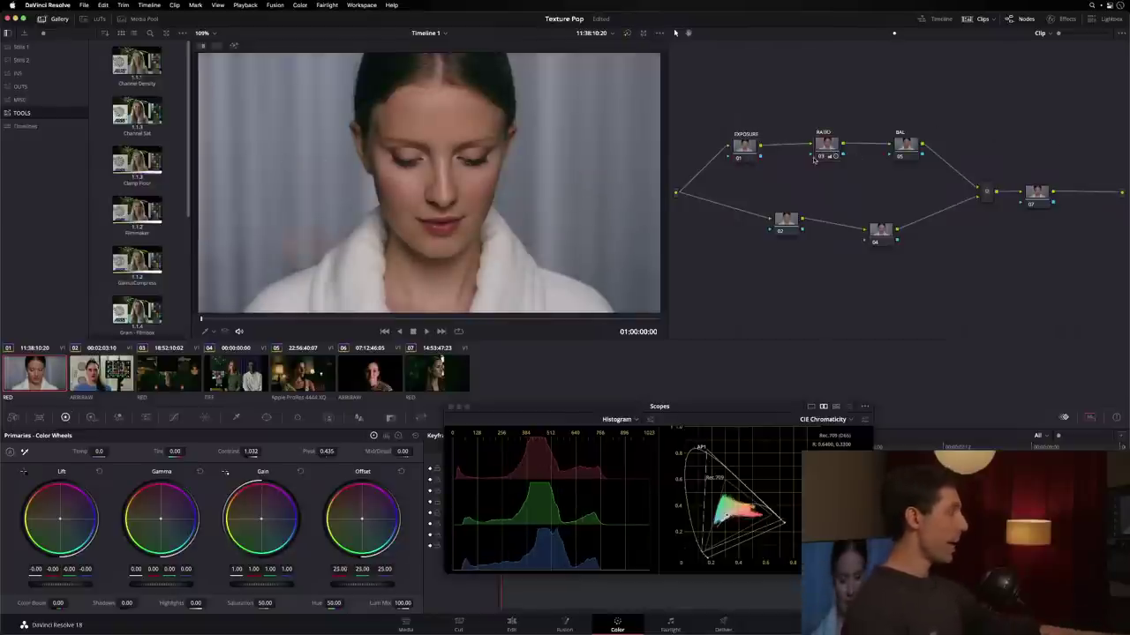
pyautogui.click(744, 148)
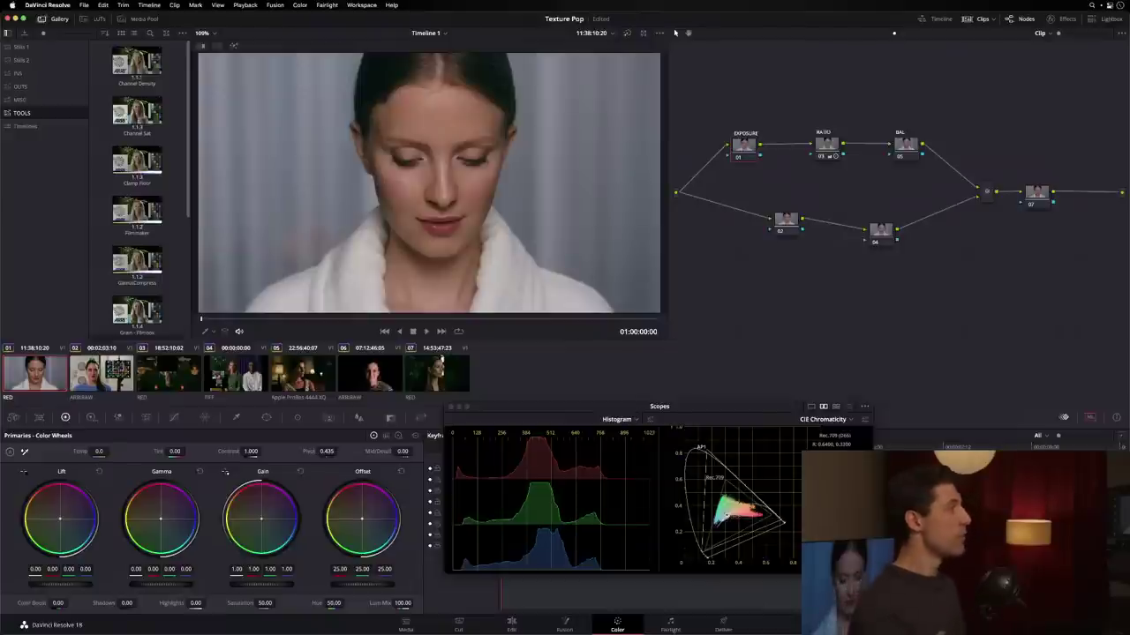
pyautogui.click(826, 147)
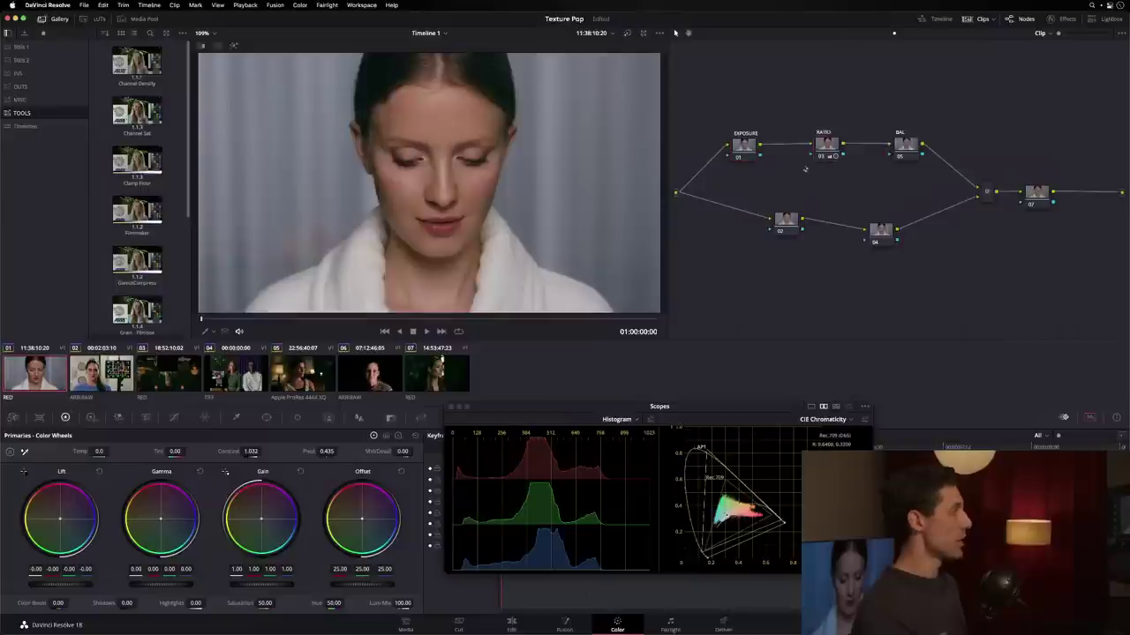
pyautogui.click(416, 436)
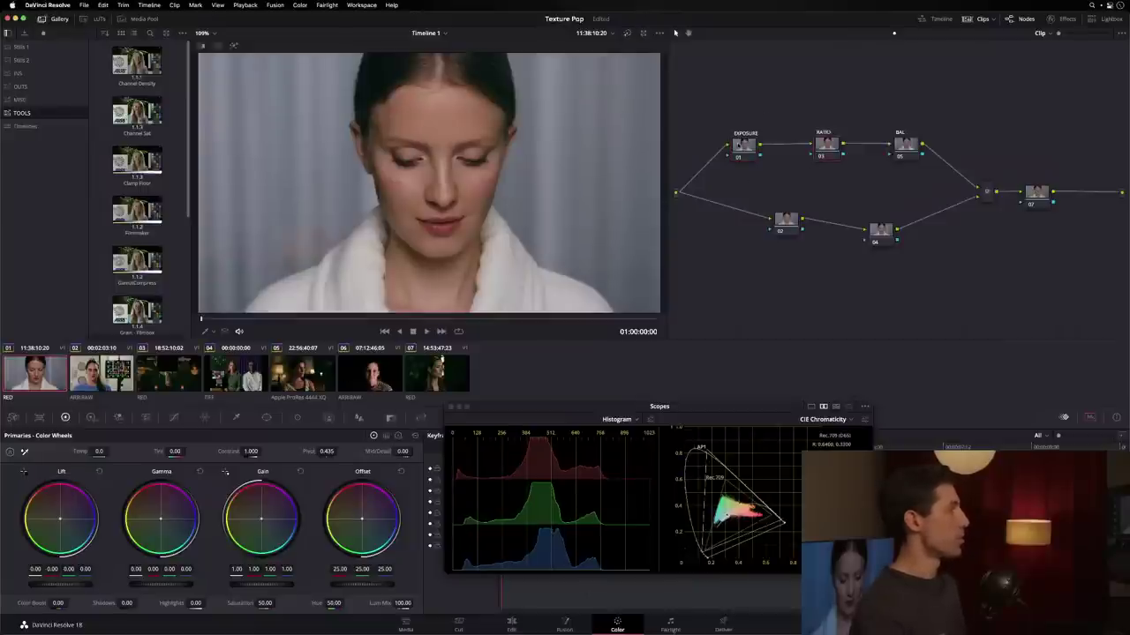
# Try an Offset of 21.00 on the EXPOSURE node and a cooler 24.25, 25.20, 26.30 on the BAL node, undoing both adjustments.
pyautogui.click(746, 146)
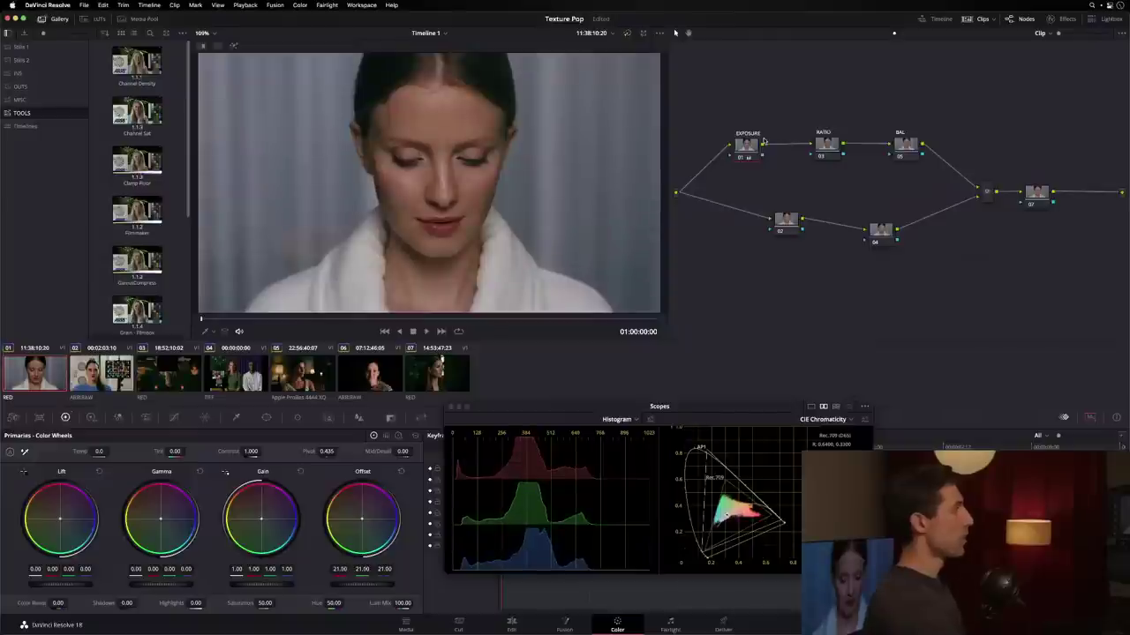
pyautogui.click(907, 144)
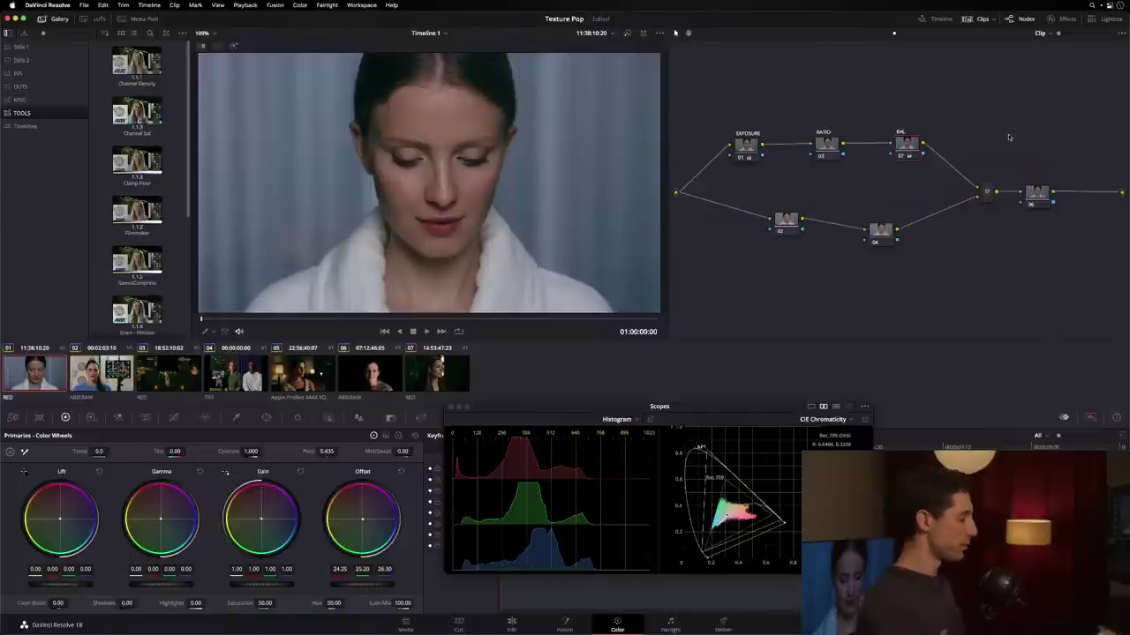
pyautogui.press('super+z')
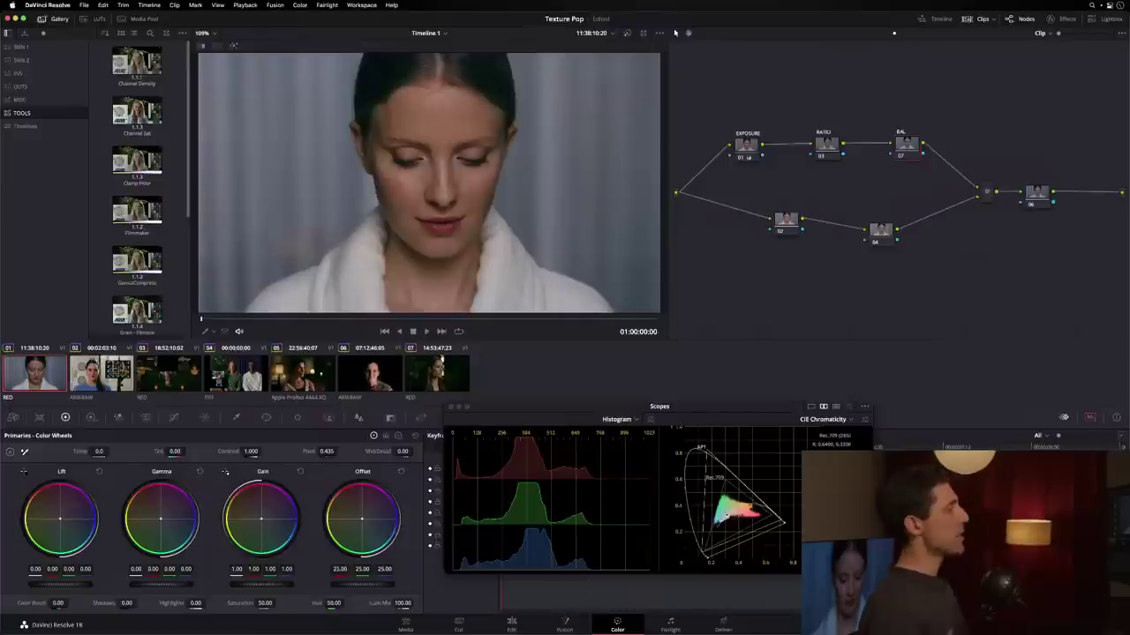
pyautogui.click(734, 141)
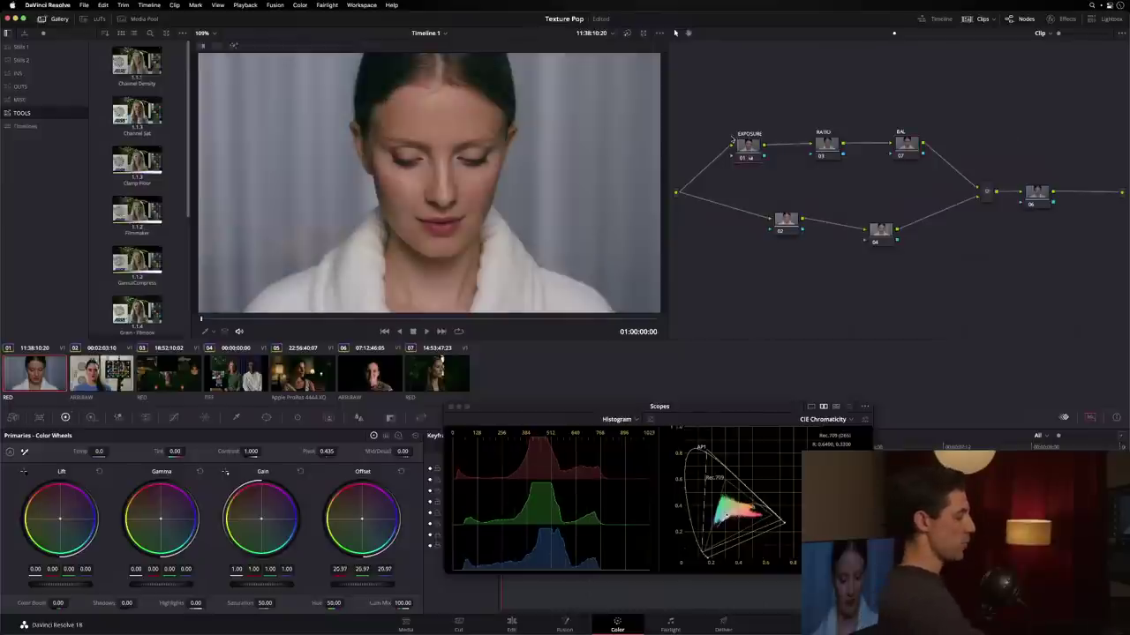
pyautogui.press('super+z')
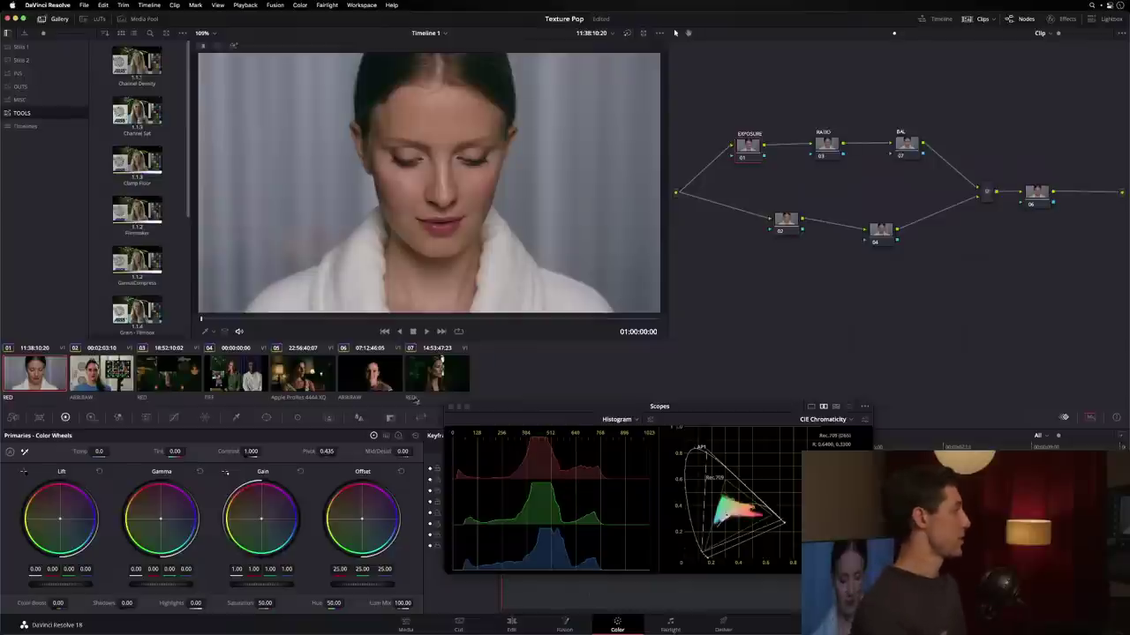
# Switch the CIE Chromaticity scope to the Vectorscope.
pyautogui.click(825, 419)
pyautogui.click(825, 462)
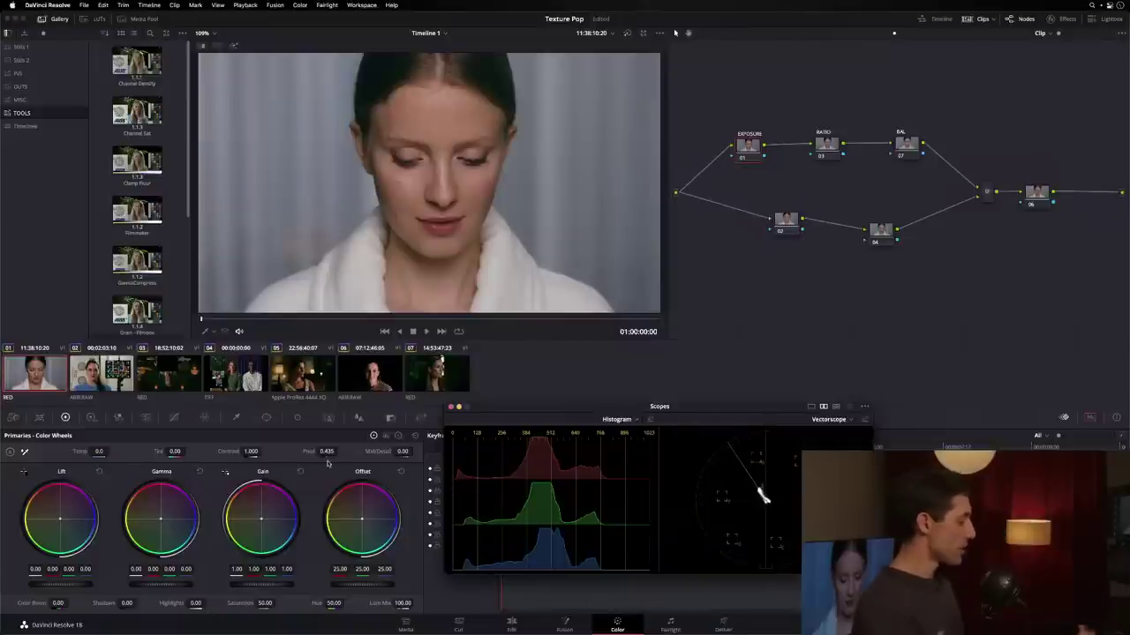
# Try an Offset of 21.13 on the EXPOSURE node, raise it to 23.75, and save the project.
pyautogui.hotkey('ctrl', 'z')
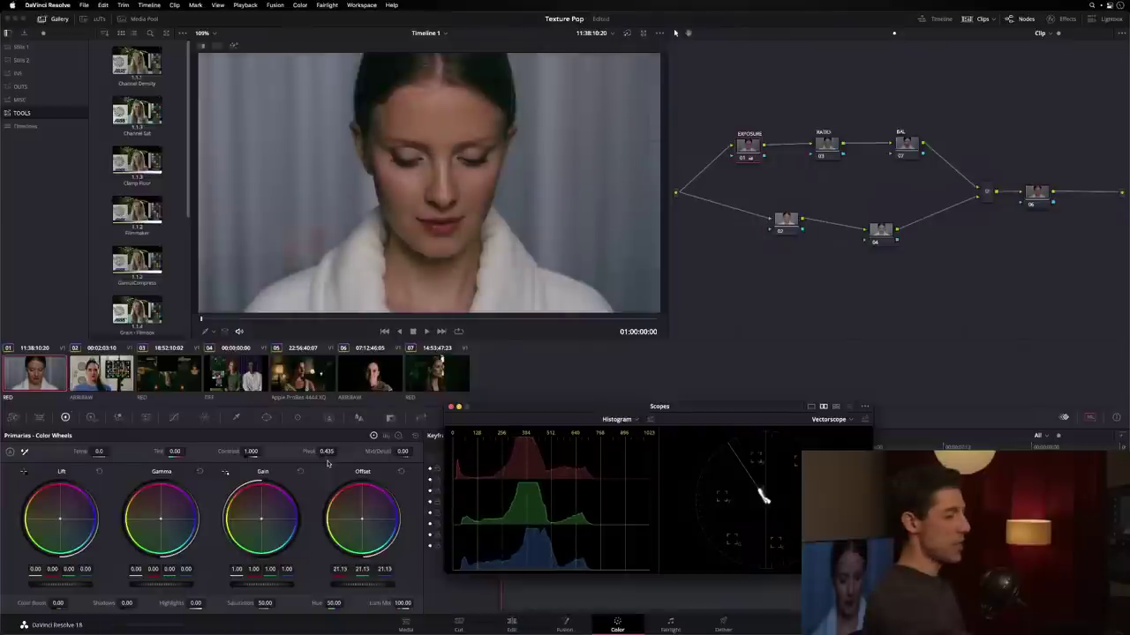
pyautogui.hotkey('ctrl', 'shift', 'z')
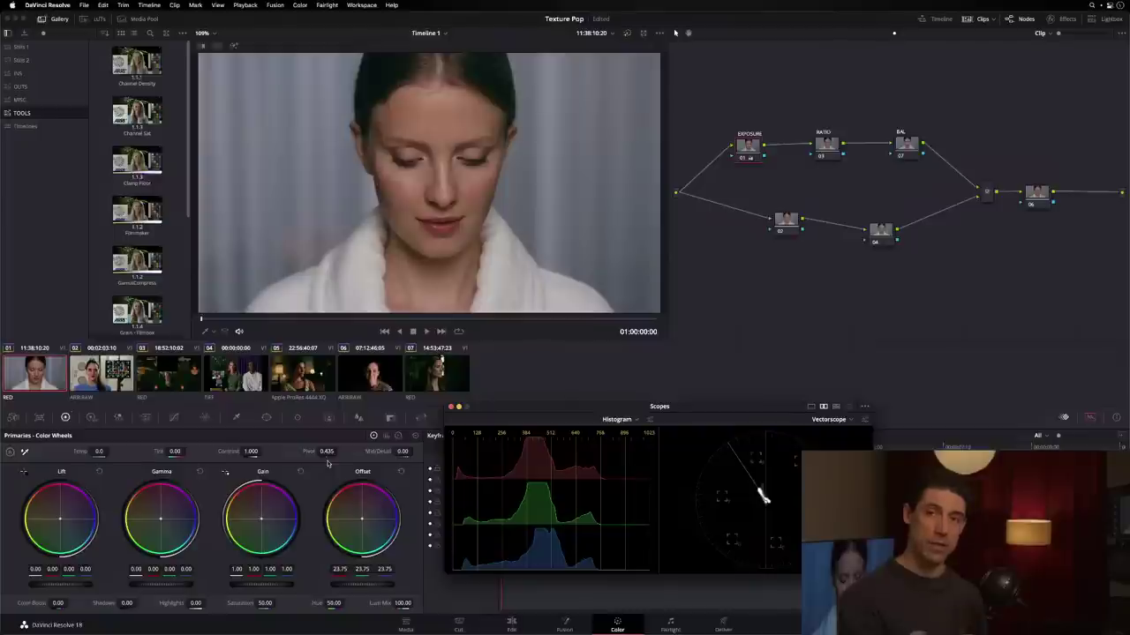
pyautogui.click(1048, 209)
pyautogui.press('super+s')
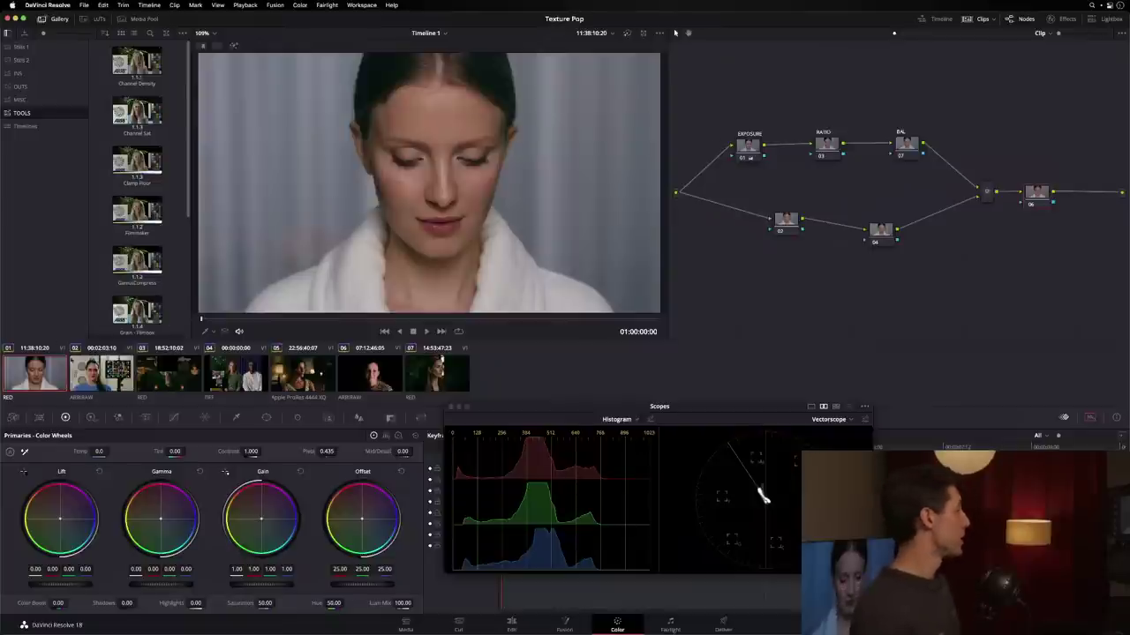
# Go to the second clip, show the effect settings, and move the parallel mixer closer to the BAL node.
pyautogui.press('Down')
pyautogui.click(1062, 19)
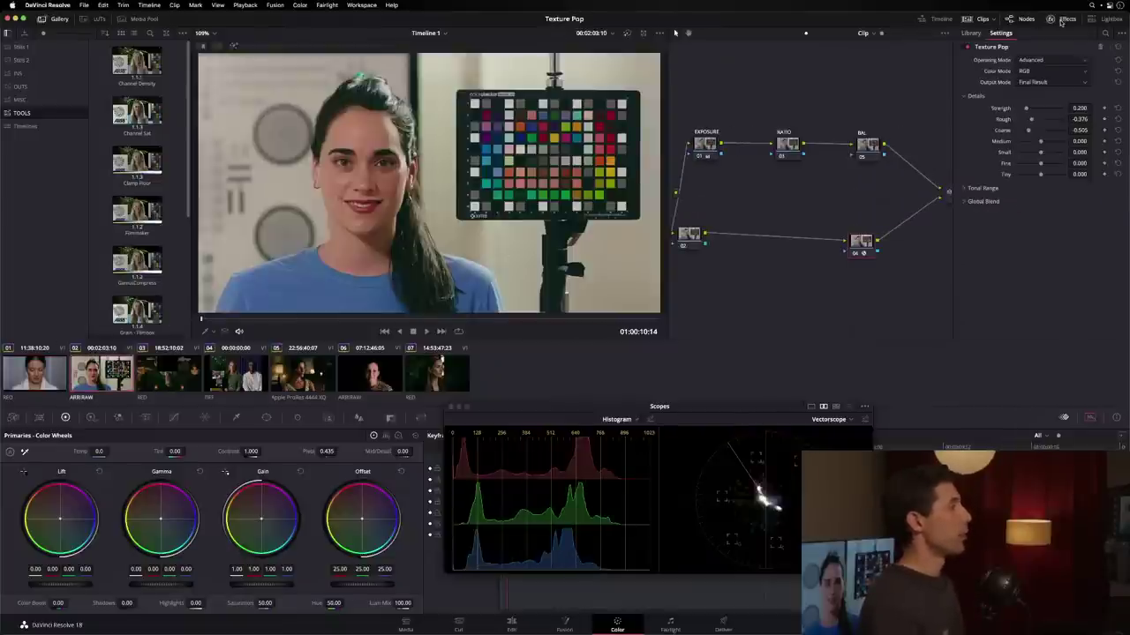
pyautogui.hscroll(2, 820, 179)
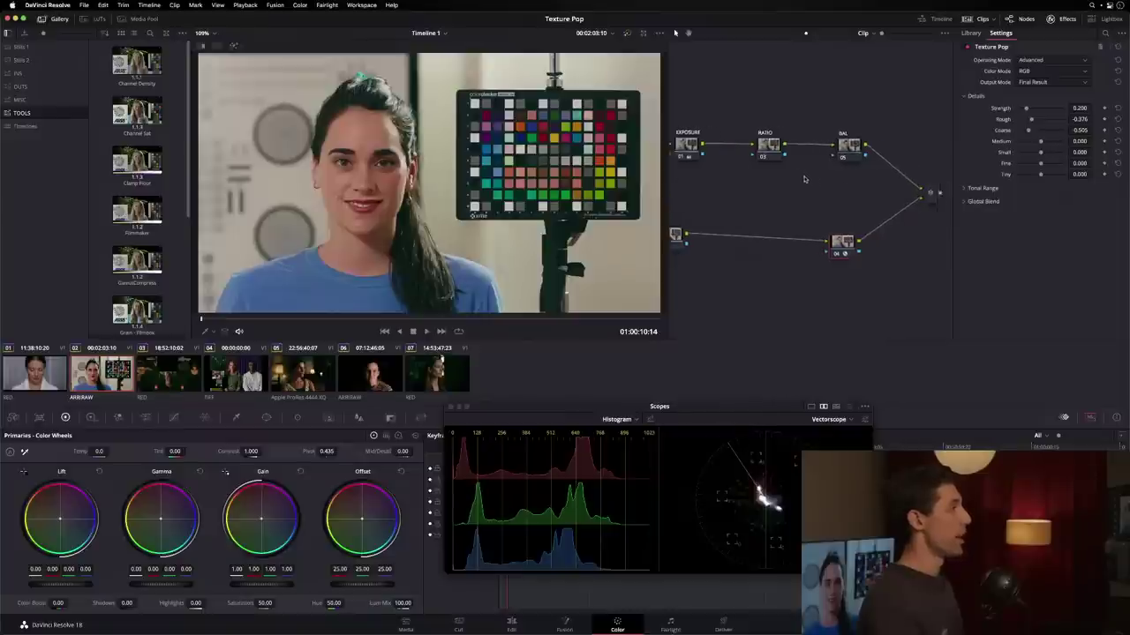
pyautogui.hscroll(2, 804, 179)
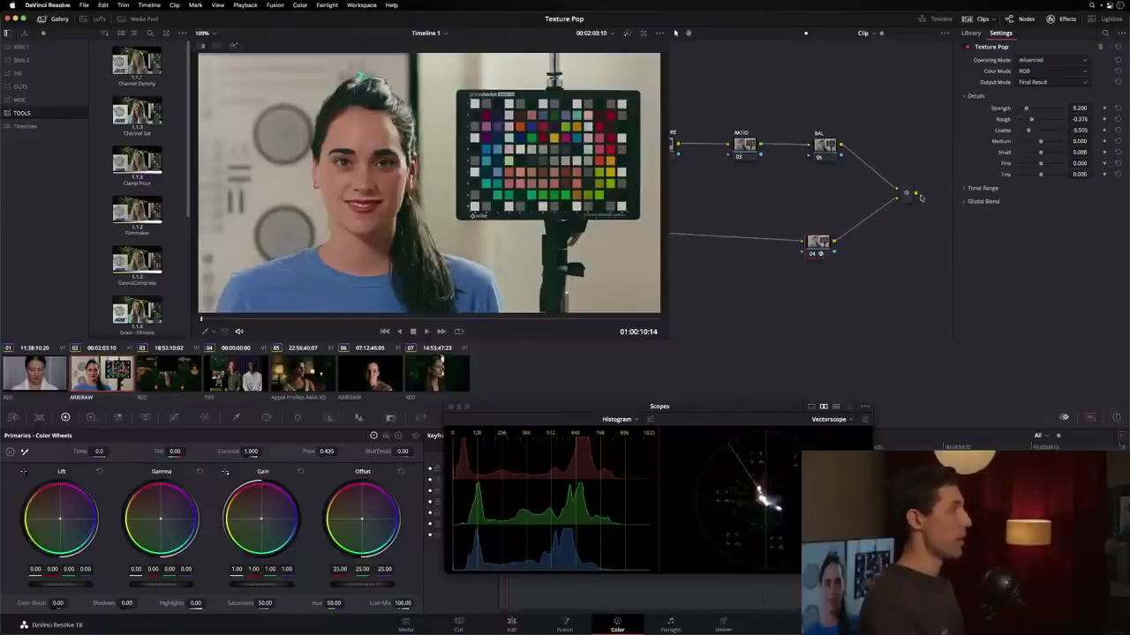
pyautogui.moveTo(902, 192); pyautogui.dragTo(846, 191)
# Move the Texture Pop node from the lower parallel branch to a serial position after the parallel mixer.
pyautogui.click(814, 240)
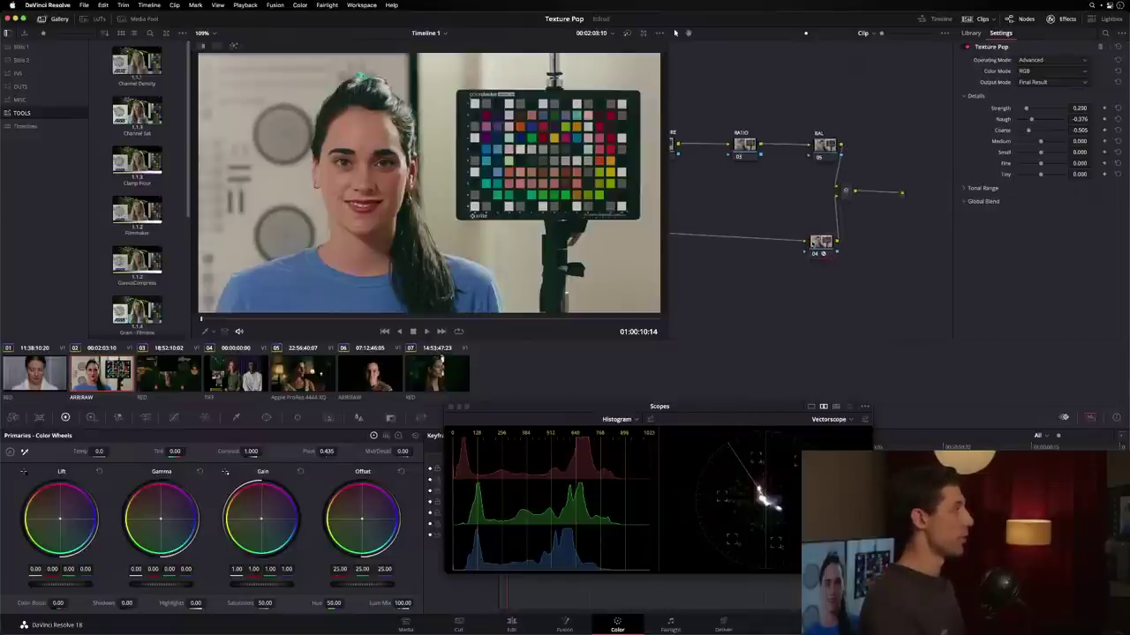
pyautogui.press('BackSpace')
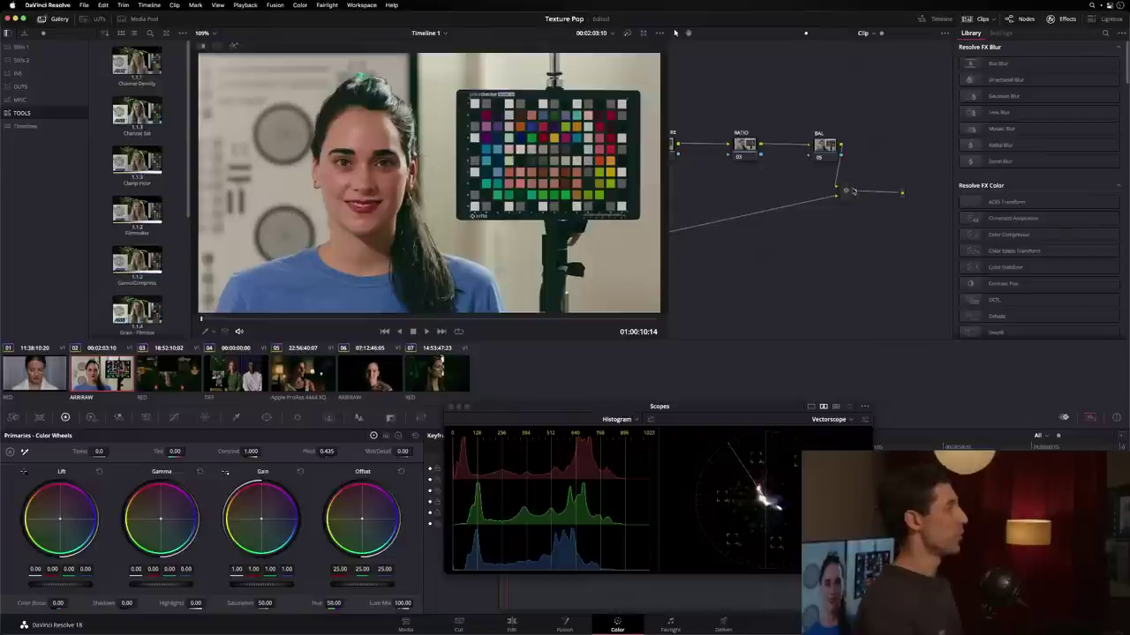
pyautogui.hotkey('ctrl', 'v')
pyautogui.moveTo(887, 198); pyautogui.dragTo(879, 238)
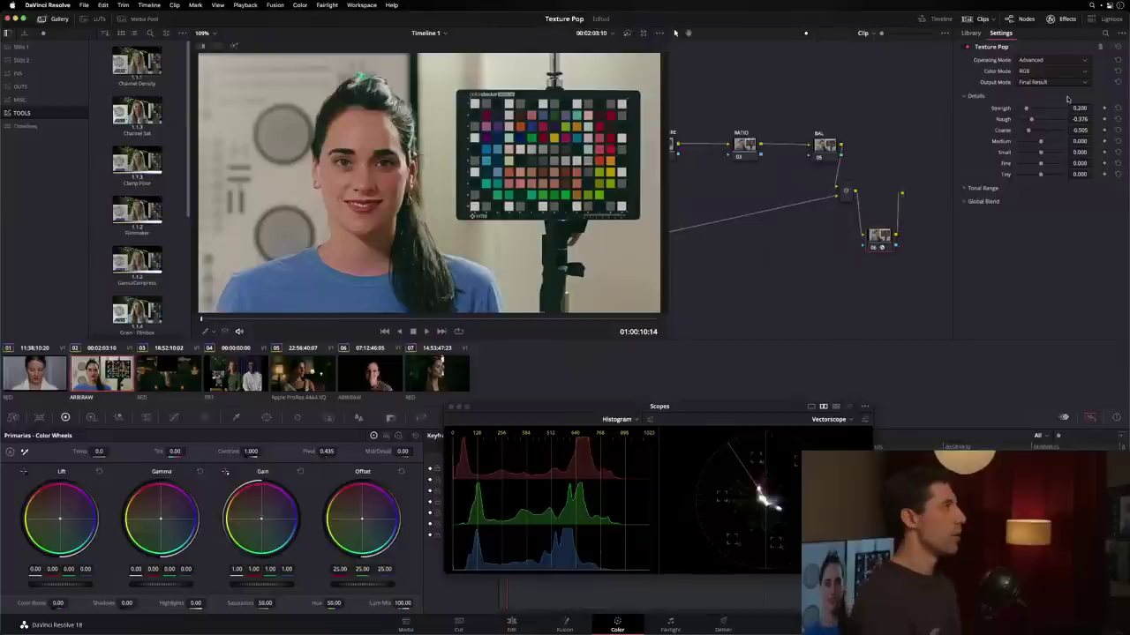
# Try Texture Pop's Tiny detail at 1.000, examine the face up close without the gallery, and reset Tiny.
pyautogui.moveTo(1040, 174); pyautogui.dragTo(1066, 175)
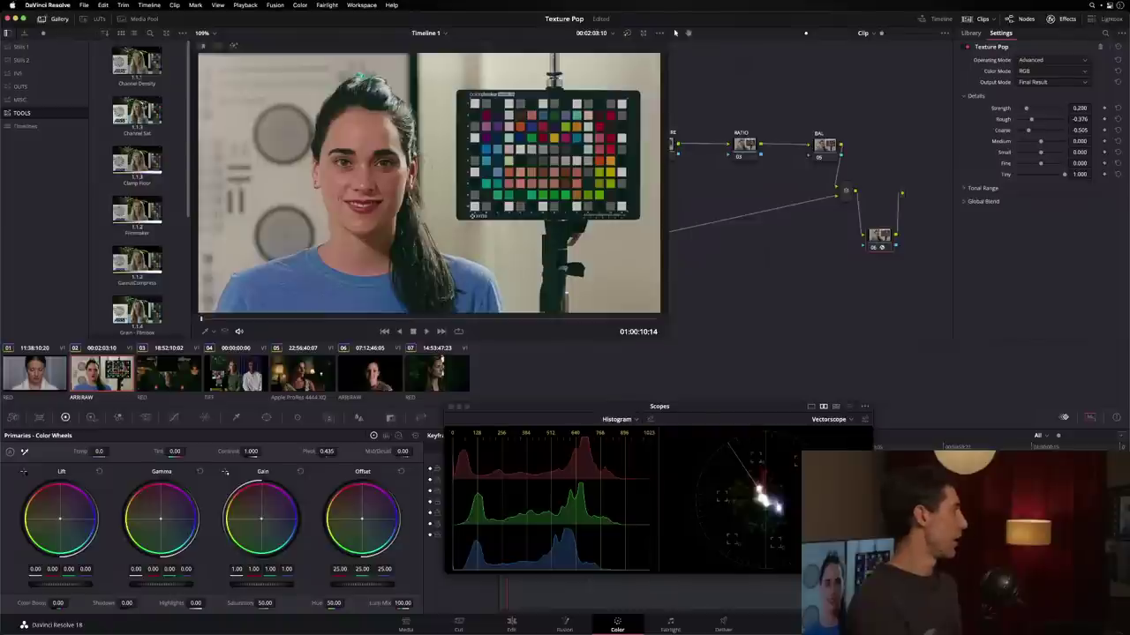
pyautogui.click(58, 20)
pyautogui.scroll(5, 197, 138)
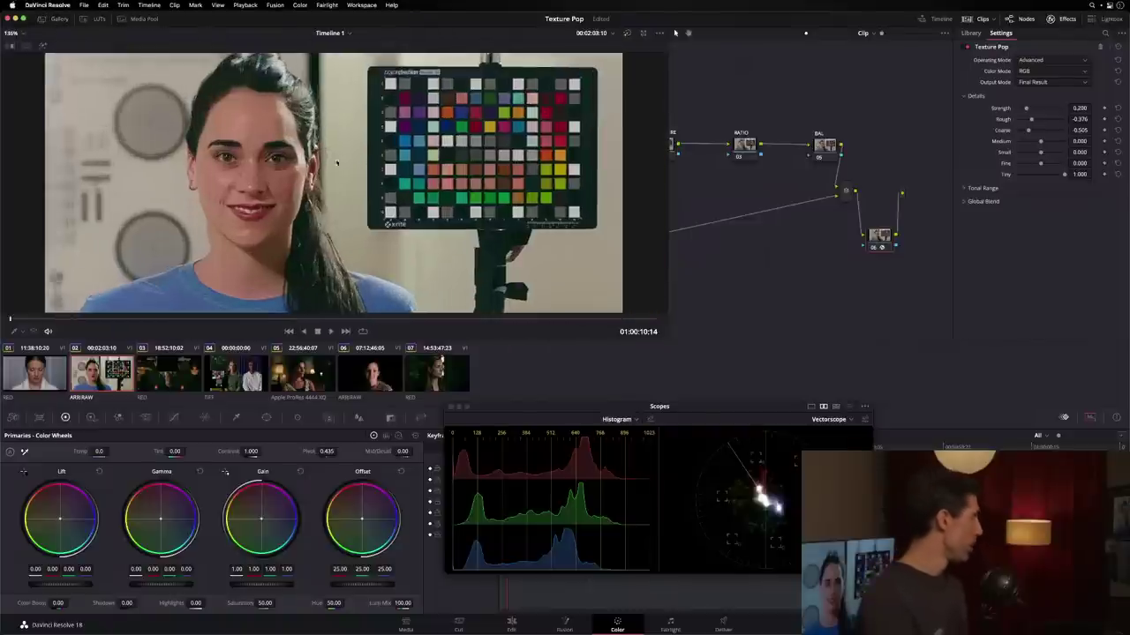
pyautogui.scroll(4, 532, 165)
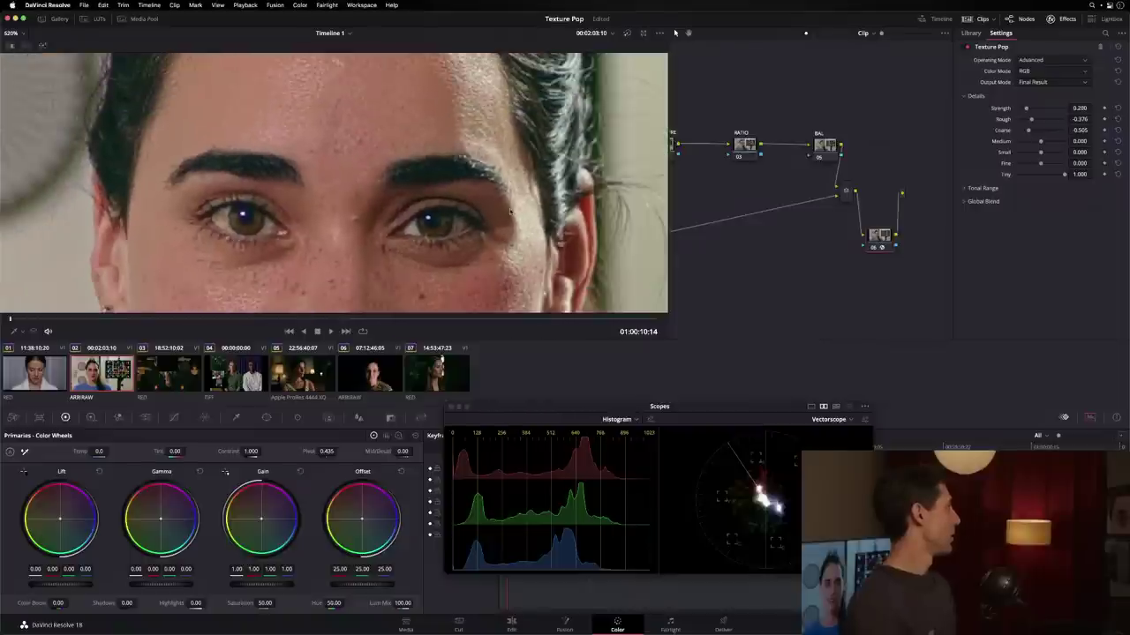
pyautogui.scroll(-1, 532, 164)
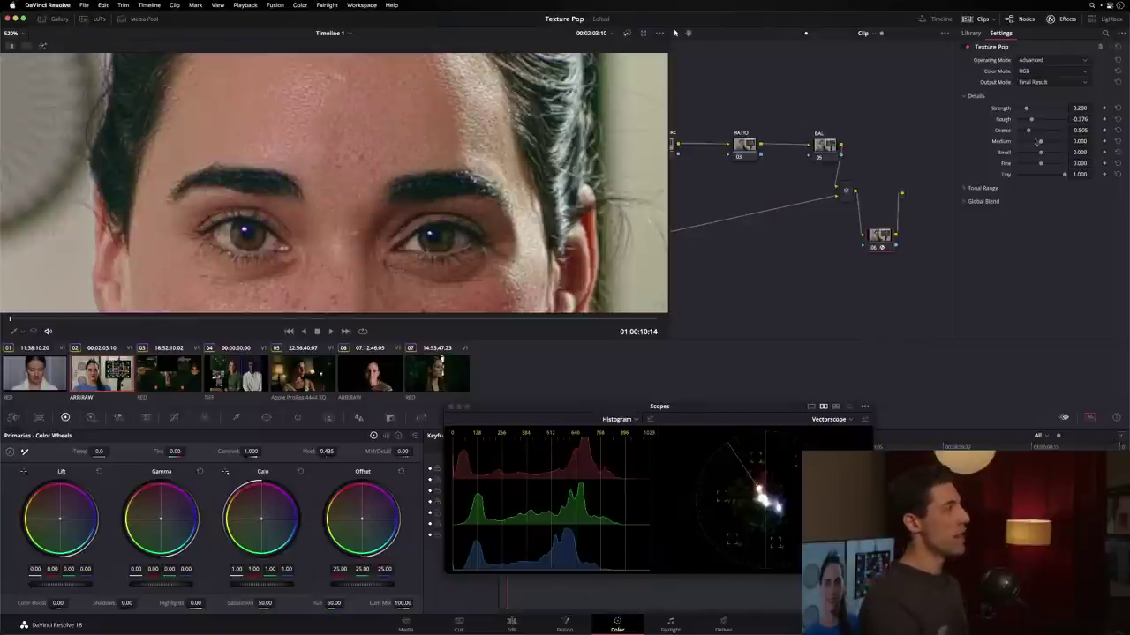
pyautogui.moveTo(1060, 177); pyautogui.dragTo(1043, 177)
pyautogui.click(1118, 175)
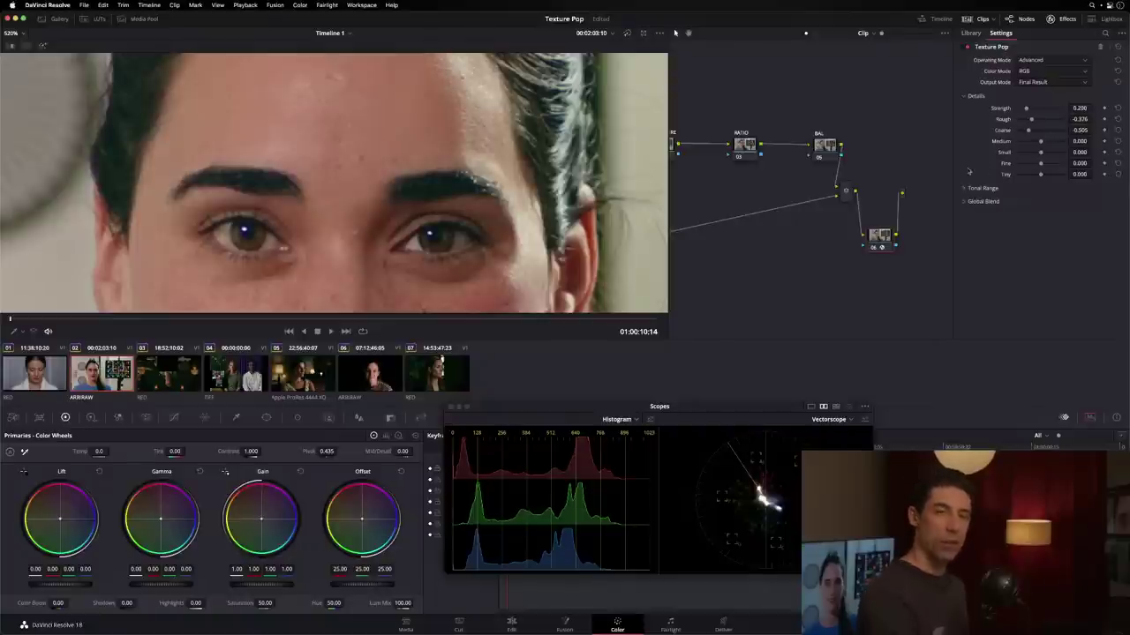
# Try other Coarse and Medium amounts in Texture Pop, with Medium at -0.321, and restore both.
pyautogui.moveTo(880, 237); pyautogui.dragTo(879, 230)
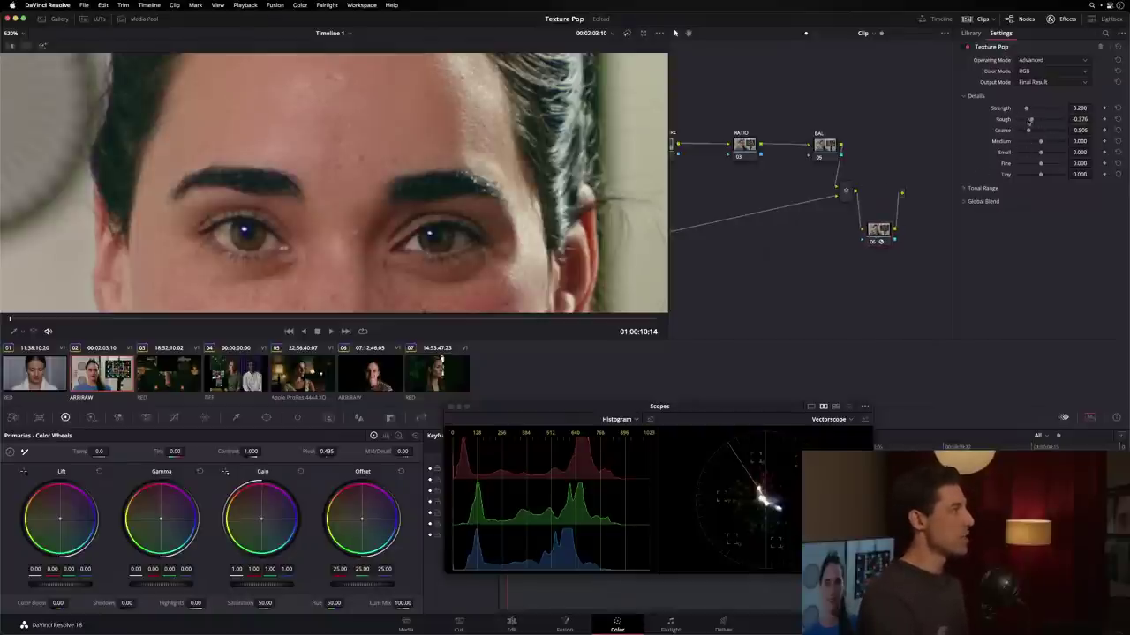
pyautogui.moveTo(1028, 130); pyautogui.dragTo(1053, 129)
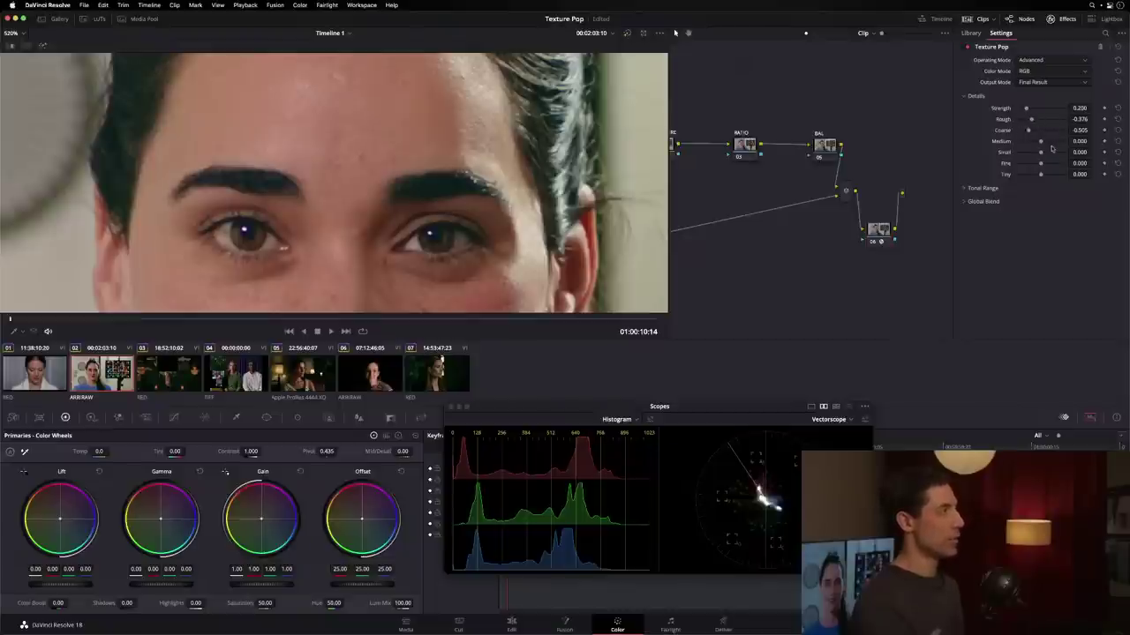
pyautogui.moveTo(1040, 141)
pyautogui.mouseDown()
pyautogui.moveTo(1024, 143)
pyautogui.moveTo(1049, 143)
pyautogui.moveTo(1035, 143)
pyautogui.mouseUp()
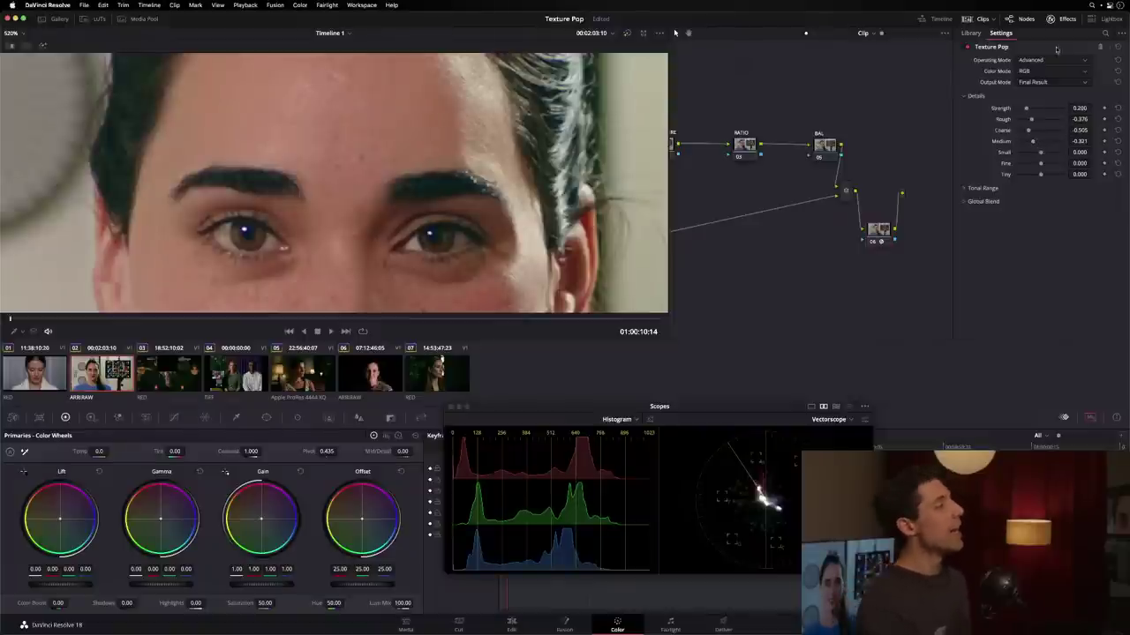
pyautogui.click(1118, 142)
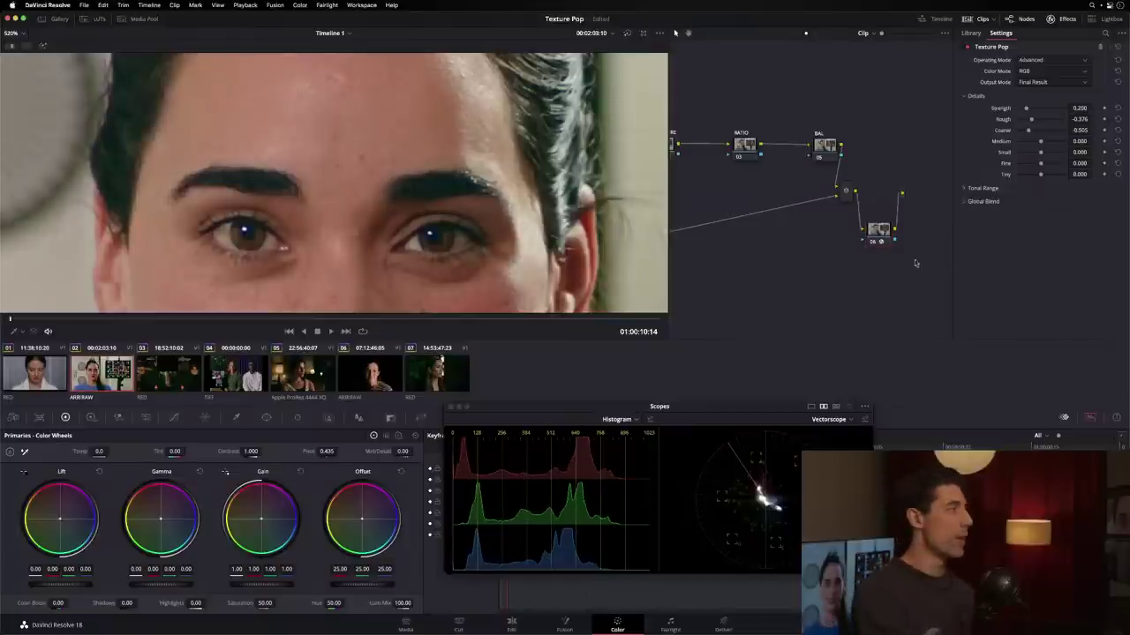
pyautogui.moveTo(883, 229); pyautogui.dragTo(881, 232)
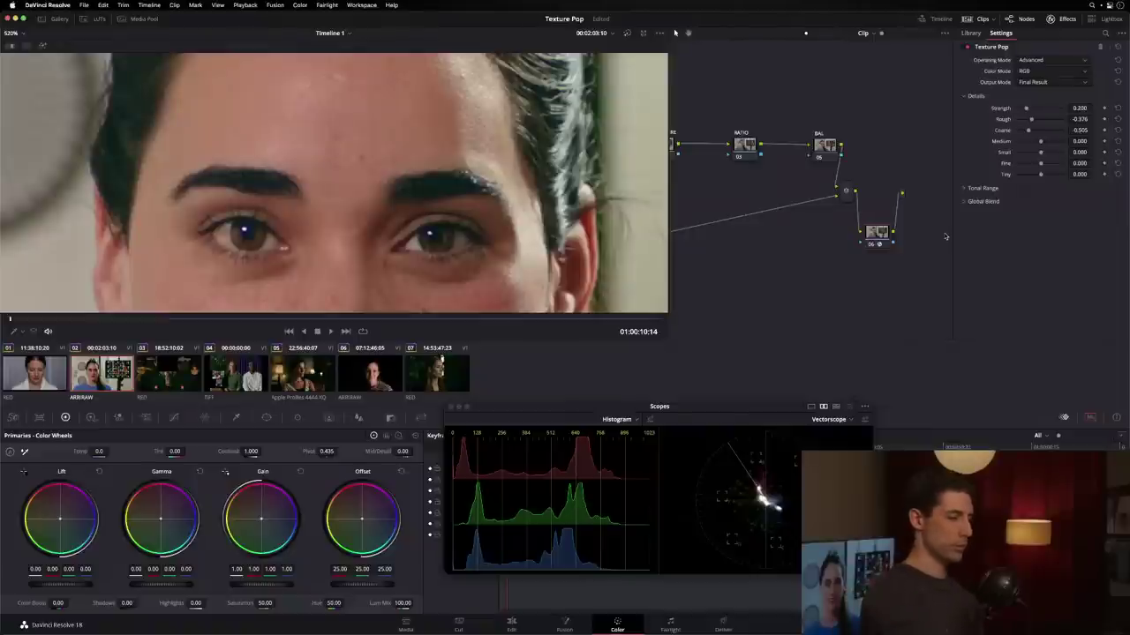
# Add a serial node after the Texture Pop node and show its custom curve.
pyautogui.hotkey('shift', 'z')
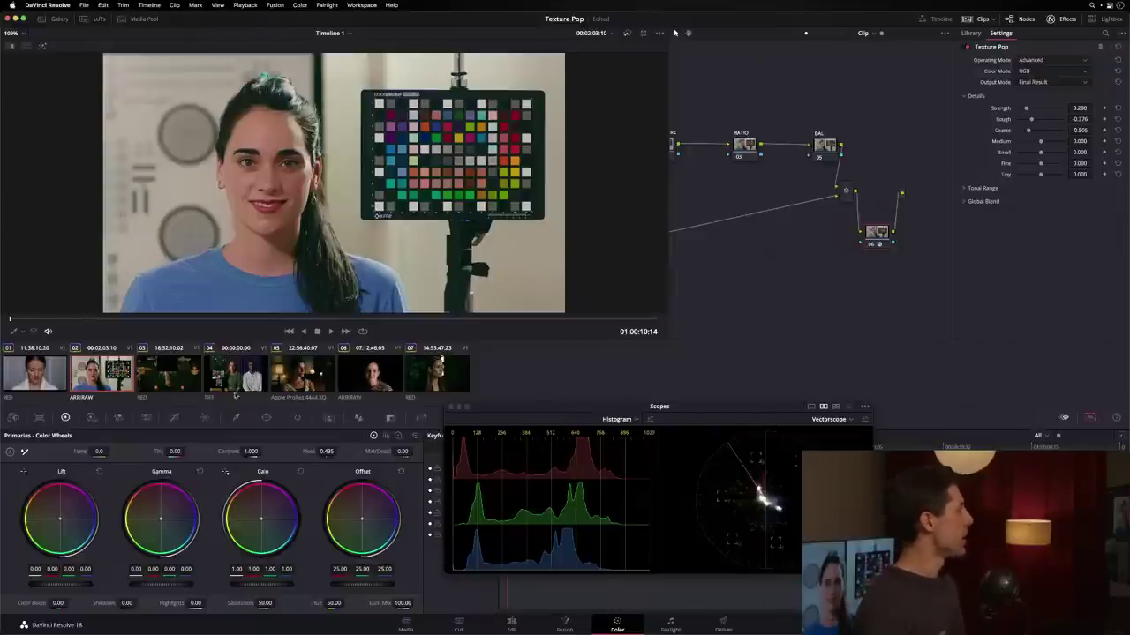
pyautogui.hotkey('alt', 's')
pyautogui.click(174, 417)
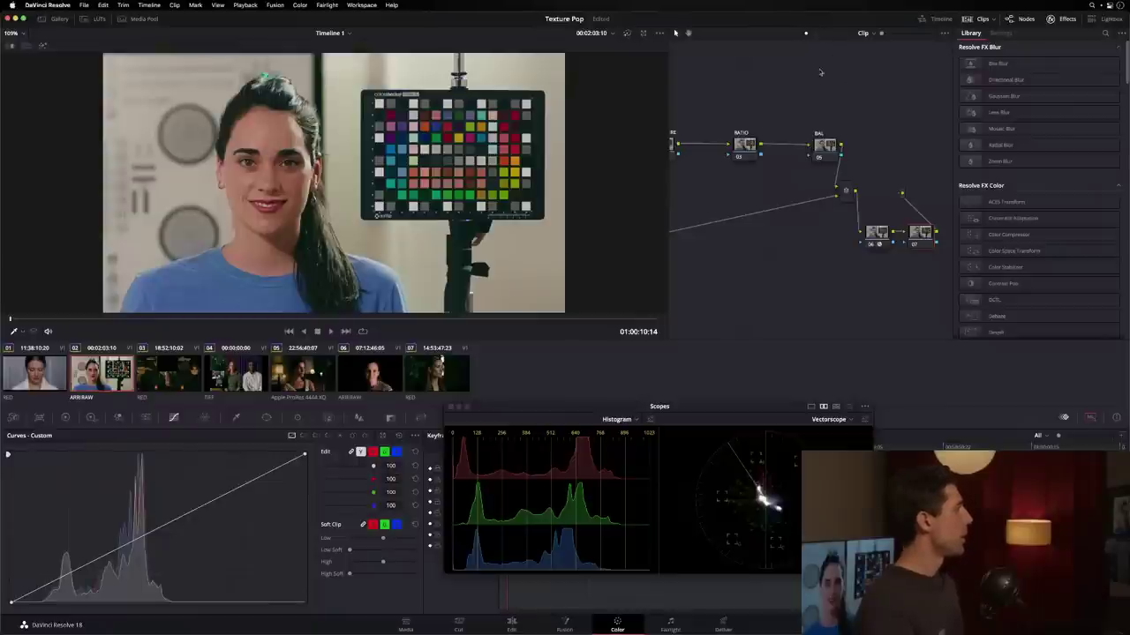
# Disable the Tone-F node in the timeline-level node graph and return to the clip-level graph.
pyautogui.click(812, 35)
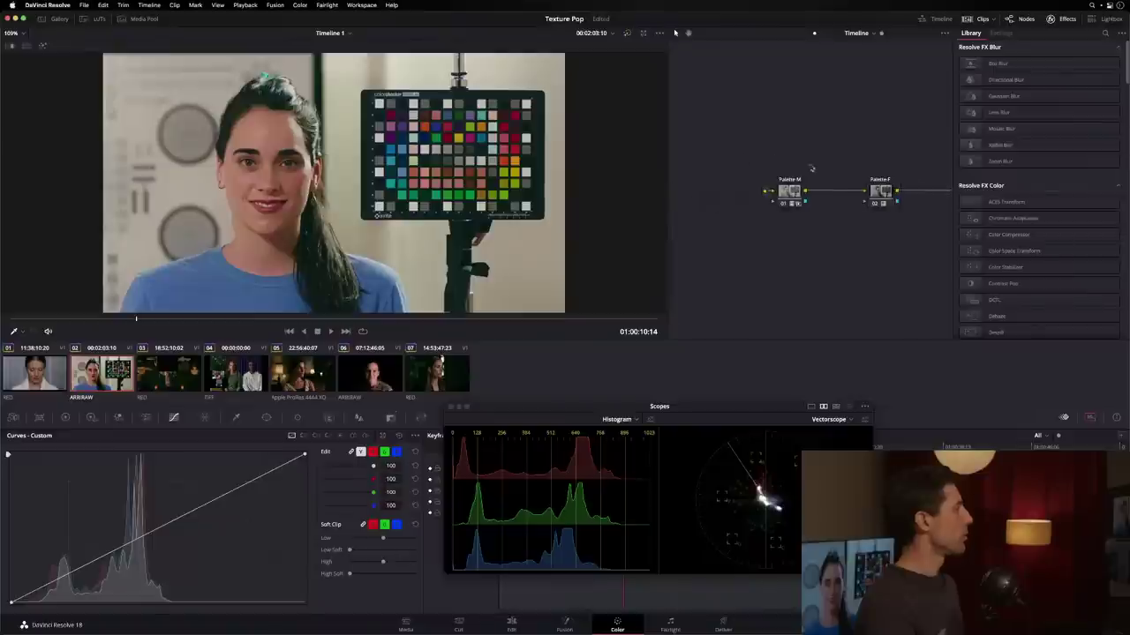
pyautogui.hscroll(5, 811, 168)
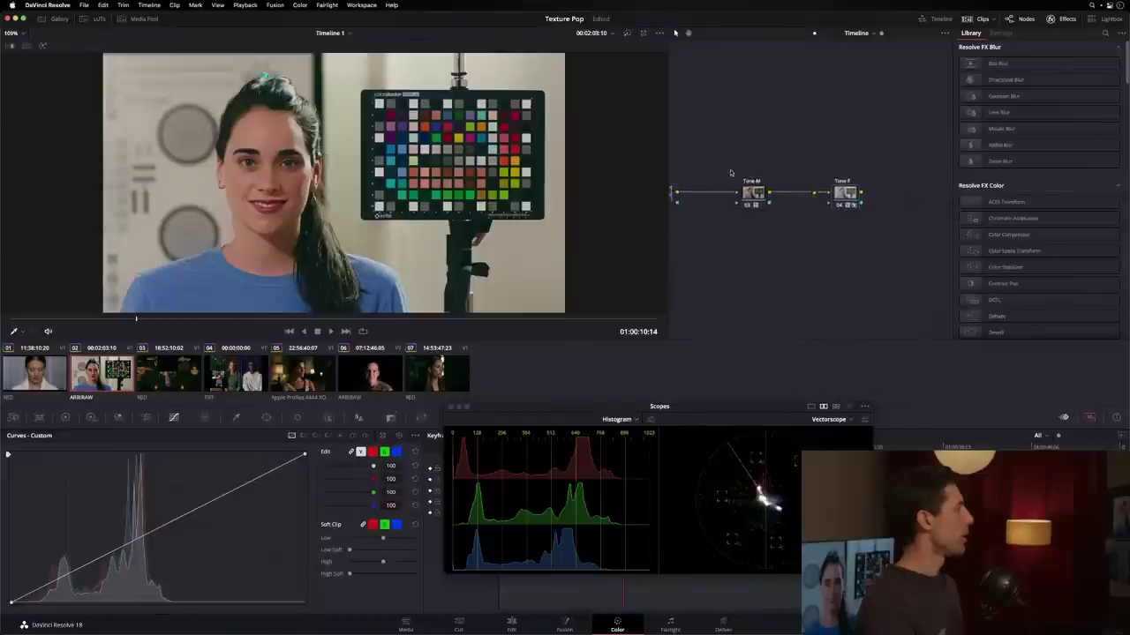
pyautogui.hscroll(-1, 730, 173)
pyautogui.hotkey('ctrl', 'd')
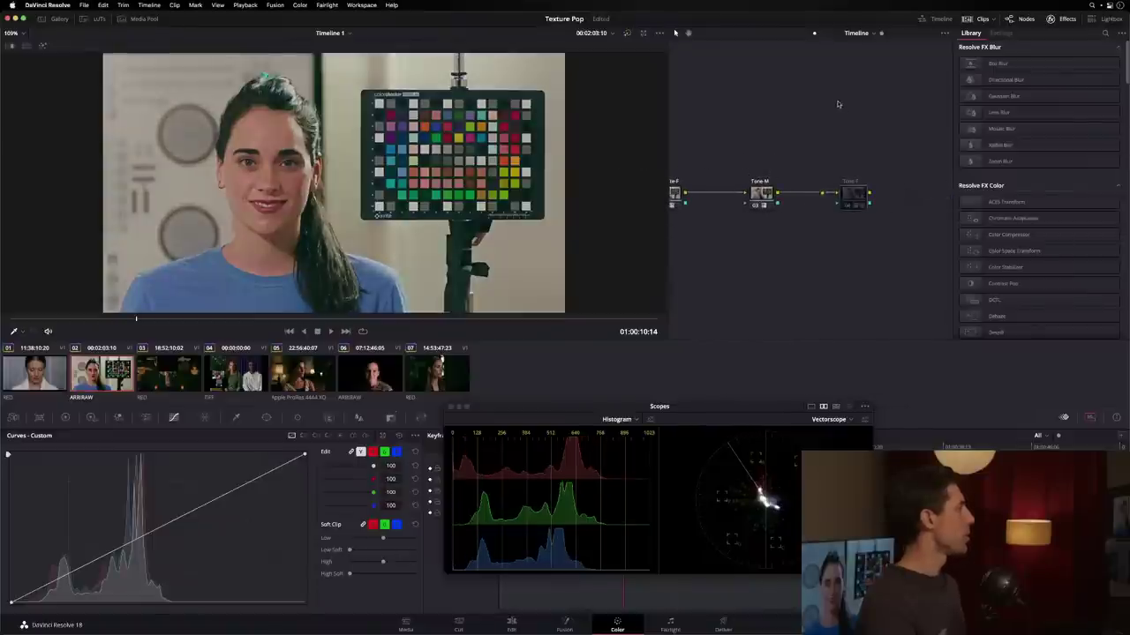
pyautogui.click(805, 35)
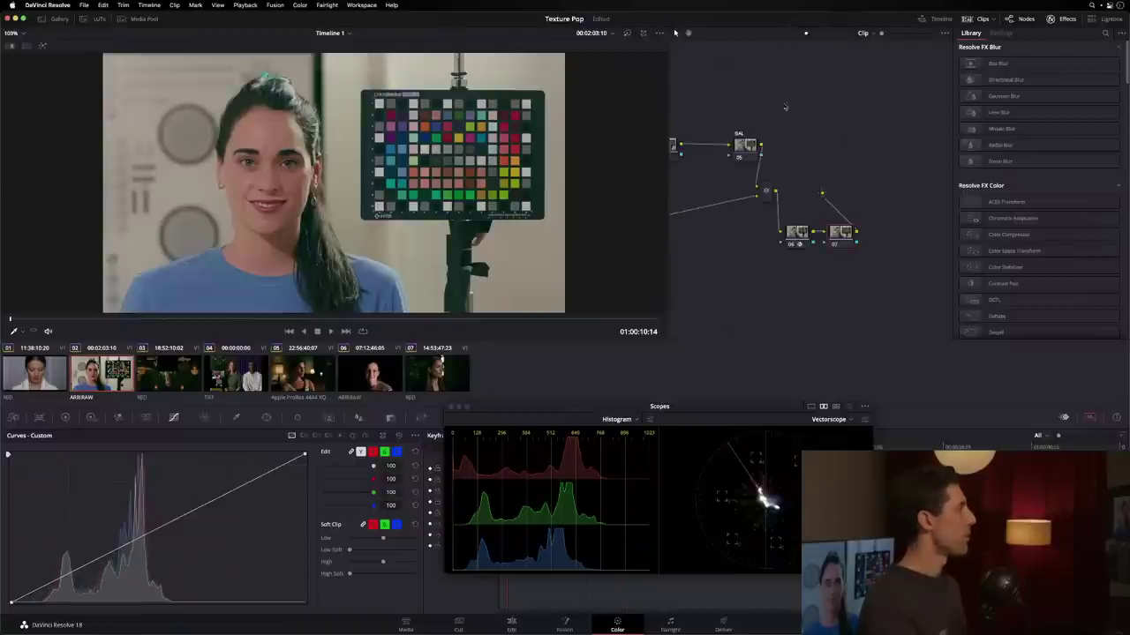
# Shape a gentle S-curve on node 07 by lowering a shadow point and raising a highlight point.
pyautogui.hscroll(1, 784, 107)
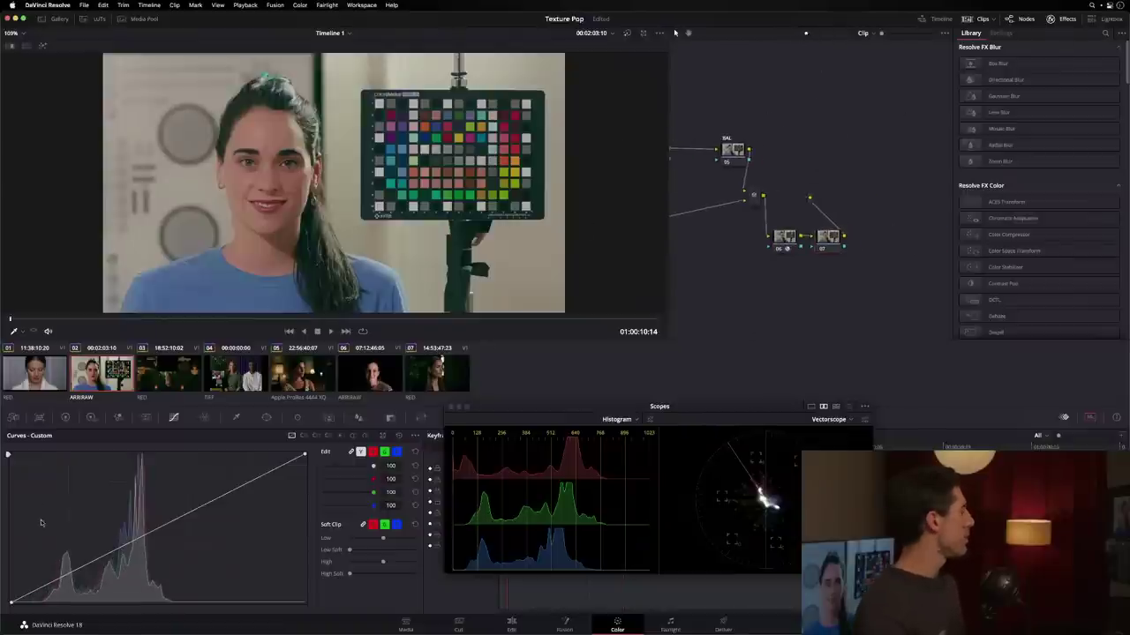
pyautogui.moveTo(84, 568); pyautogui.dragTo(82, 572)
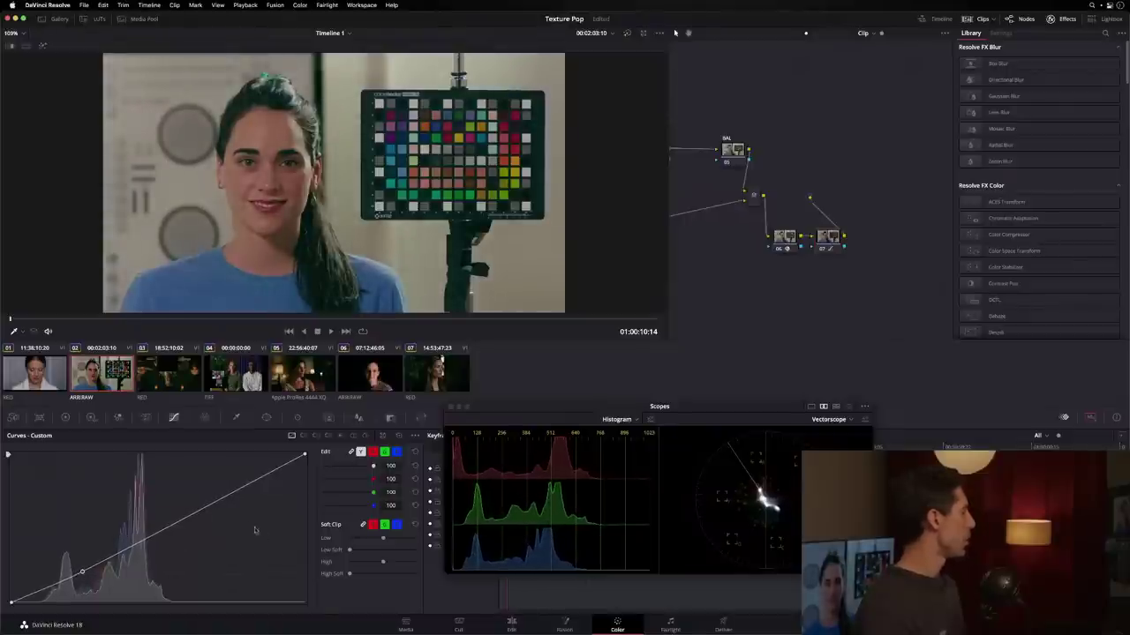
pyautogui.moveTo(207, 512); pyautogui.dragTo(204, 499)
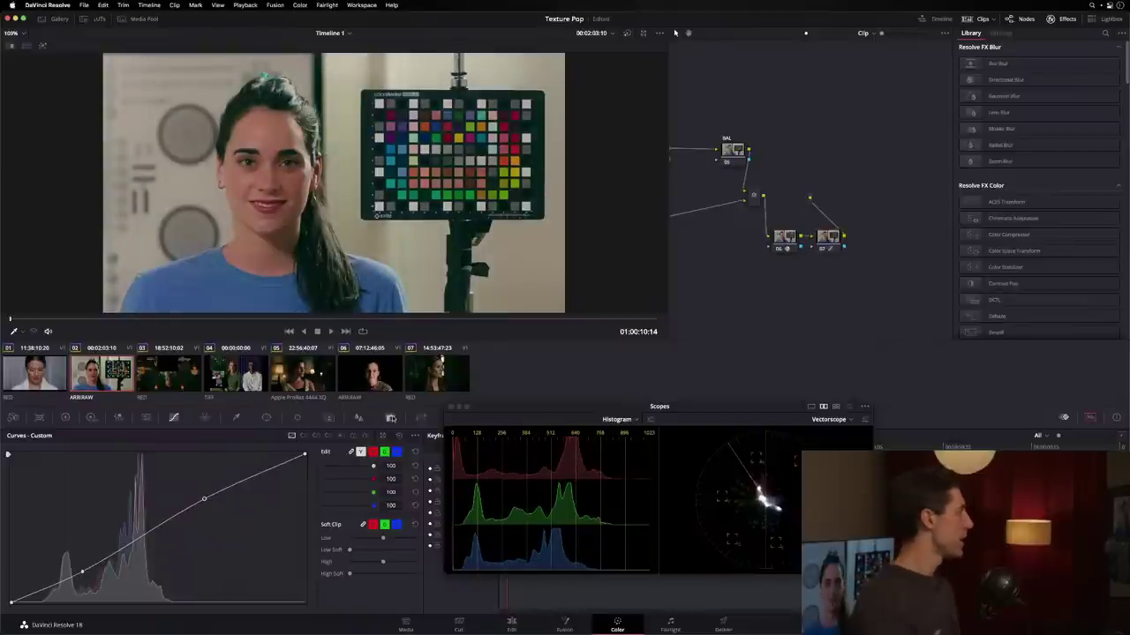
# Set node 07's Key Output Gain to 0.500 and review its custom curve against the key settings.
pyautogui.click(391, 418)
pyautogui.doubleClick(325, 526)
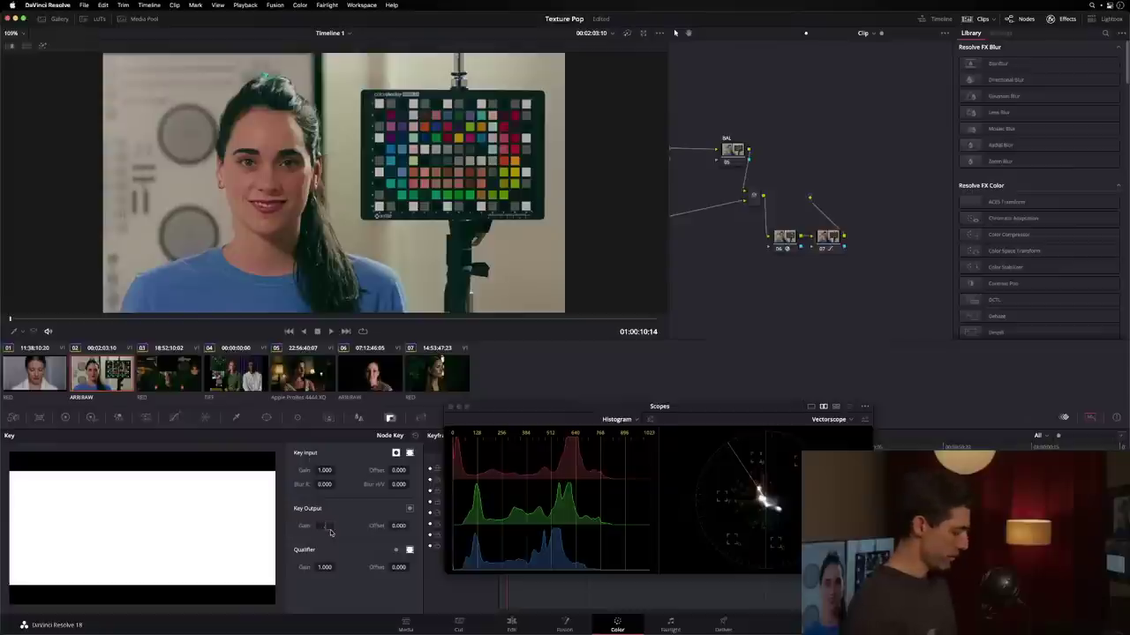
pyautogui.write('0.5')
pyautogui.press('Return')
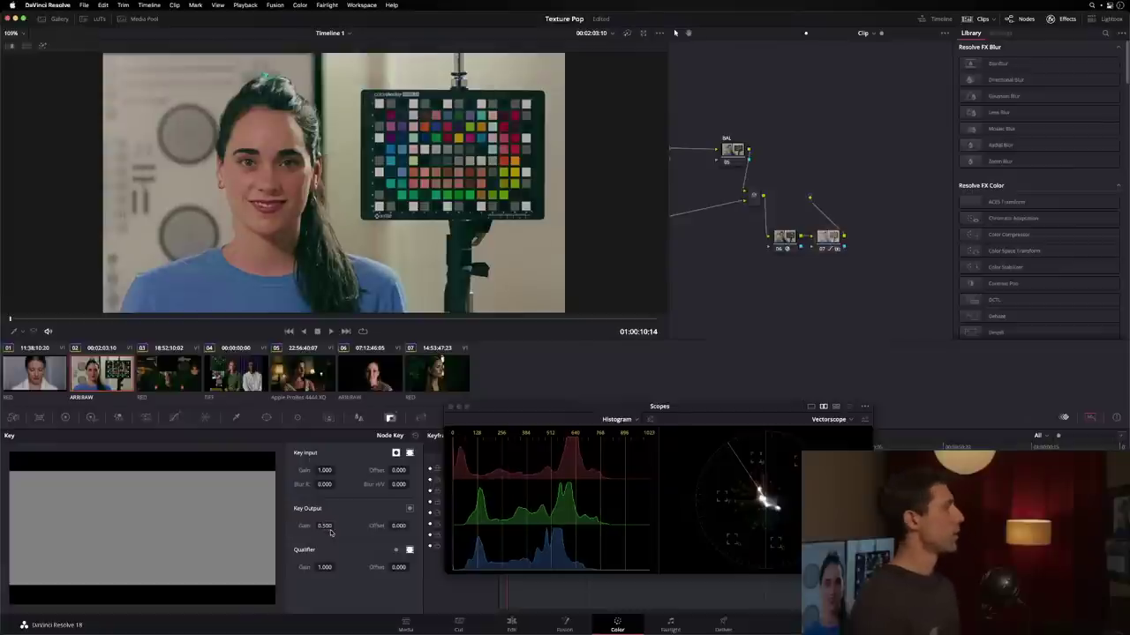
pyautogui.click(174, 418)
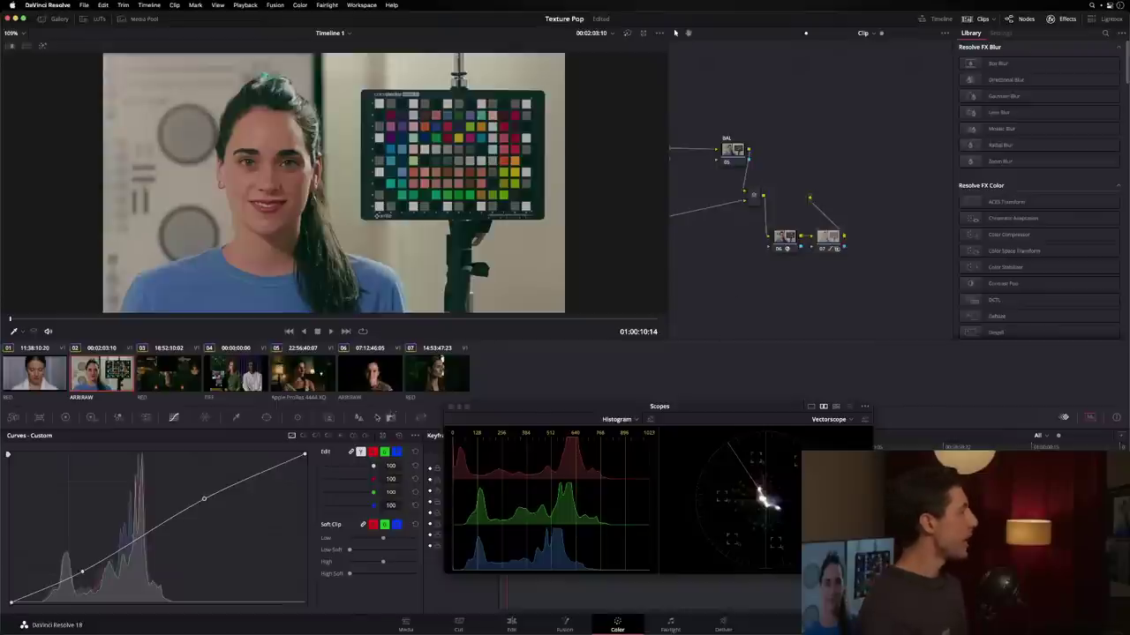
pyautogui.click(390, 417)
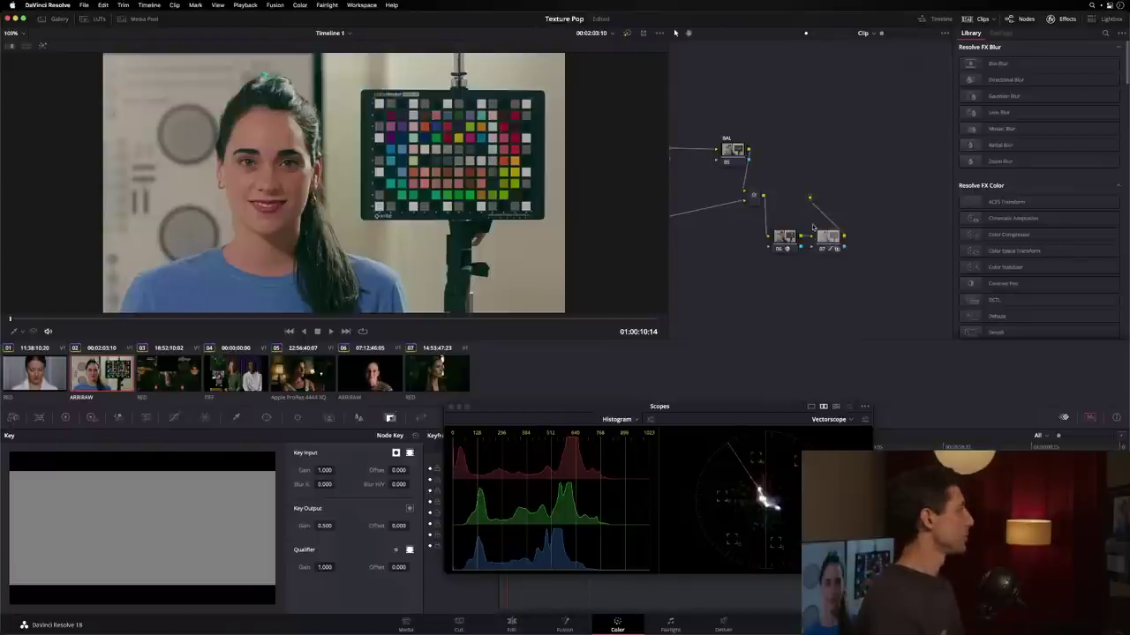
# Reset node 07 and try darkening the image by pulling a midtone point down on its custom curve.
pyautogui.moveTo(813, 227); pyautogui.dragTo(821, 238)
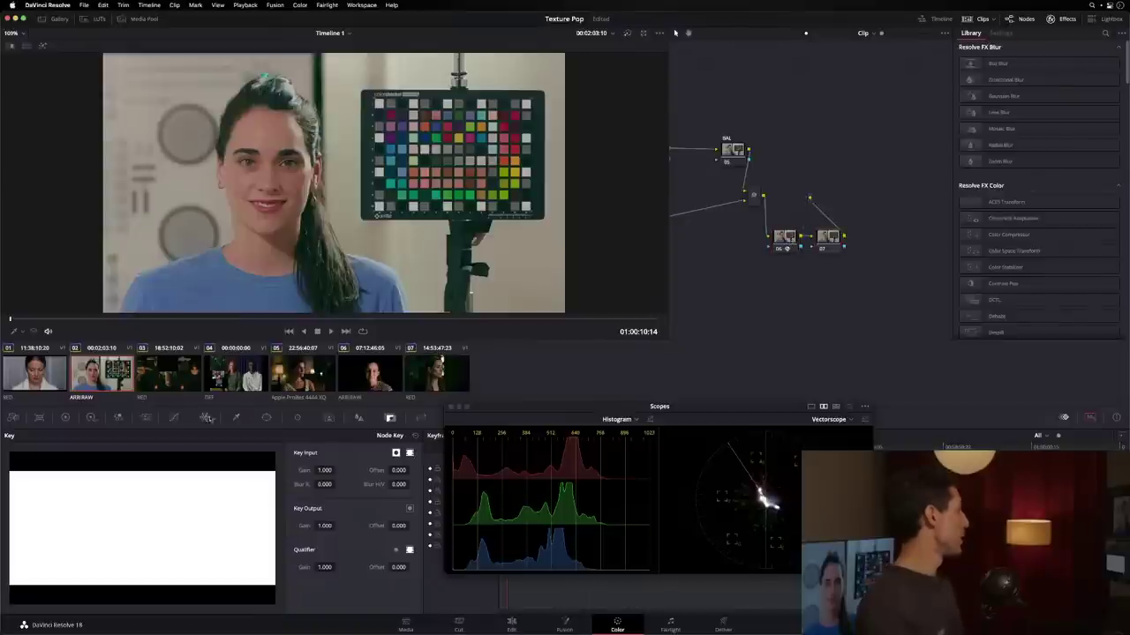
pyautogui.click(174, 418)
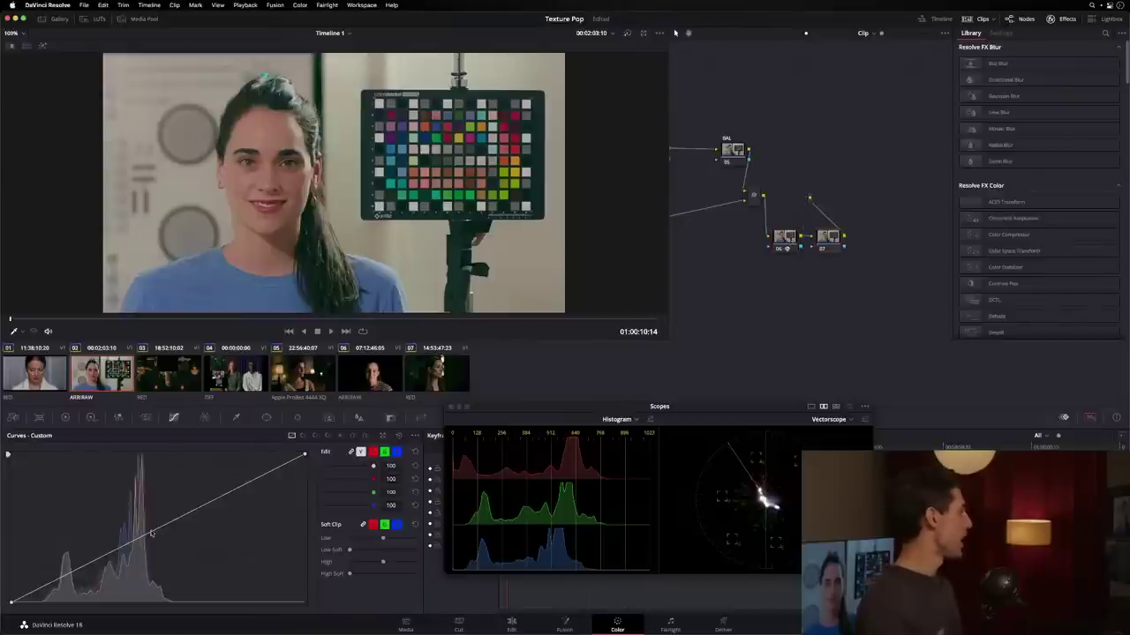
pyautogui.moveTo(159, 528); pyautogui.dragTo(165, 549)
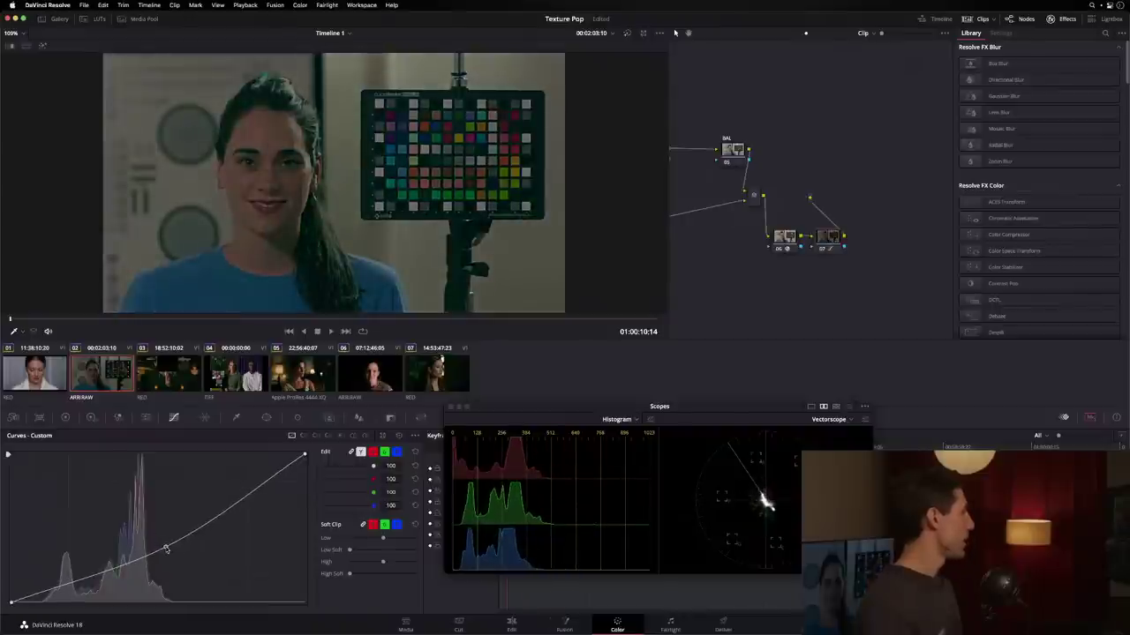
pyautogui.rightClick(165, 548)
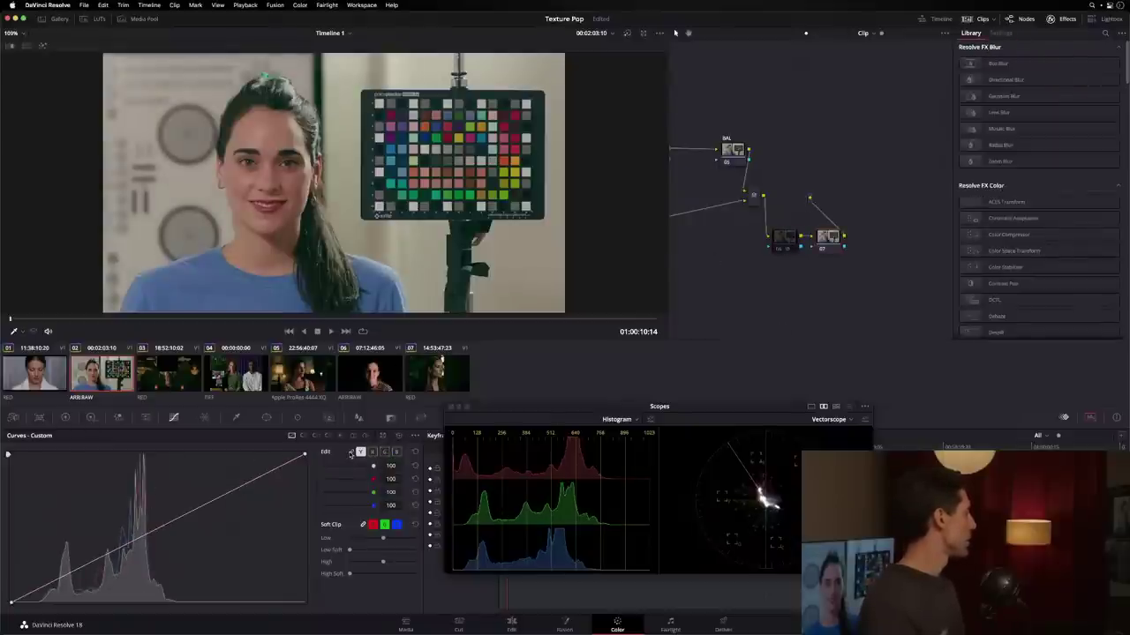
pyautogui.moveTo(174, 523); pyautogui.dragTo(187, 548)
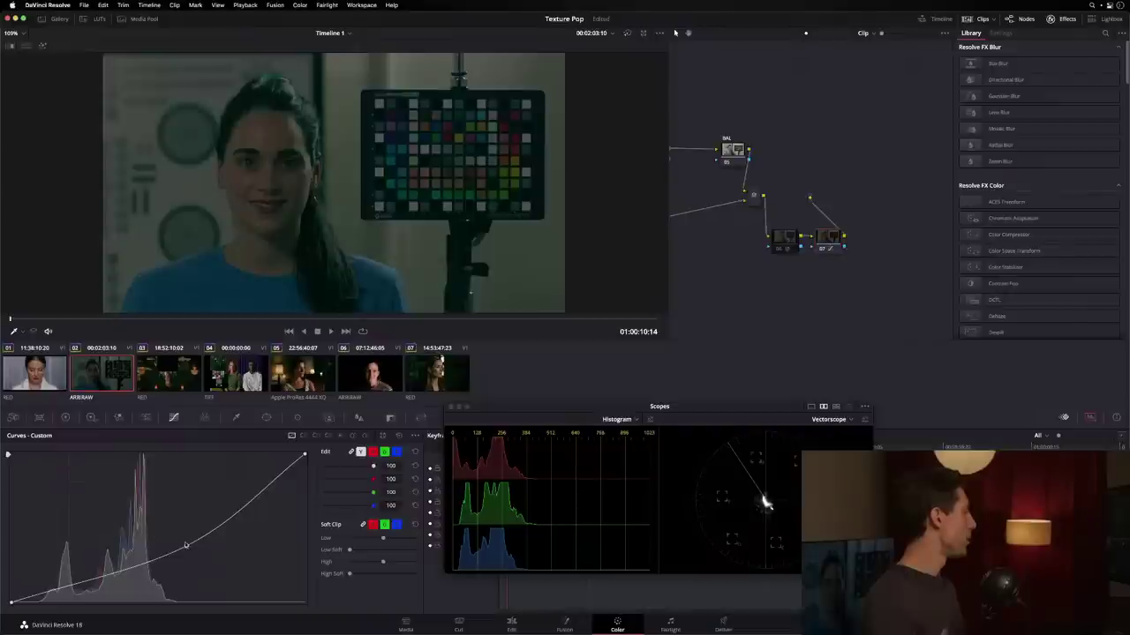
pyautogui.moveTo(184, 545)
pyautogui.mouseDown()
pyautogui.moveTo(161, 533)
pyautogui.moveTo(189, 531)
pyautogui.mouseUp()
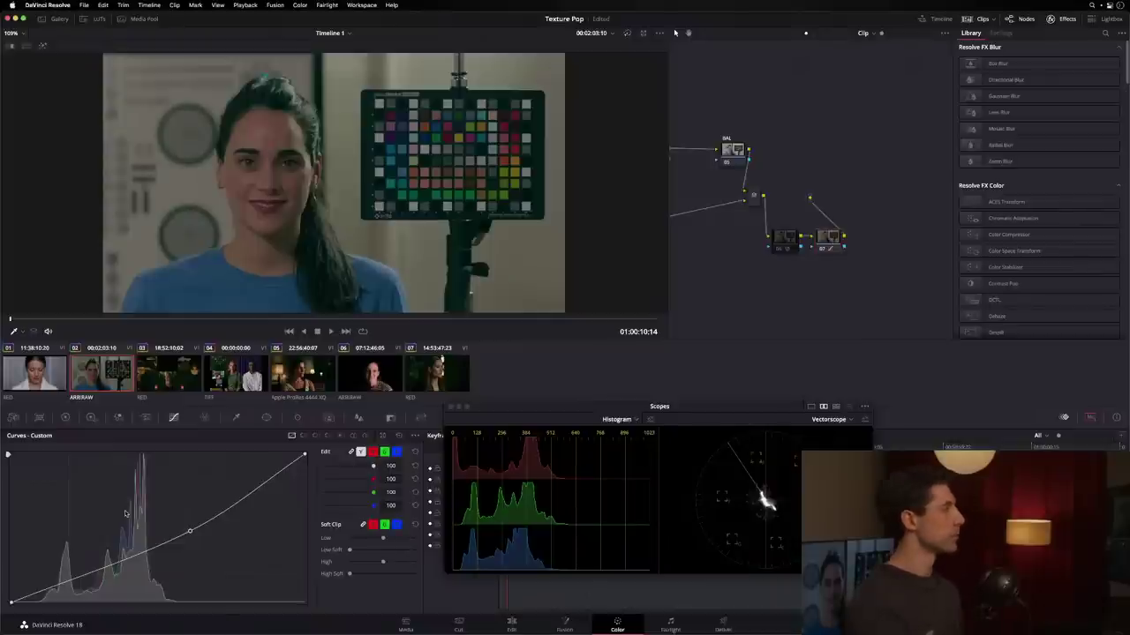
# Delete node 07 after the Texture Pop node and clean up the clip's node graph.
pyautogui.moveTo(829, 240); pyautogui.dragTo(841, 239)
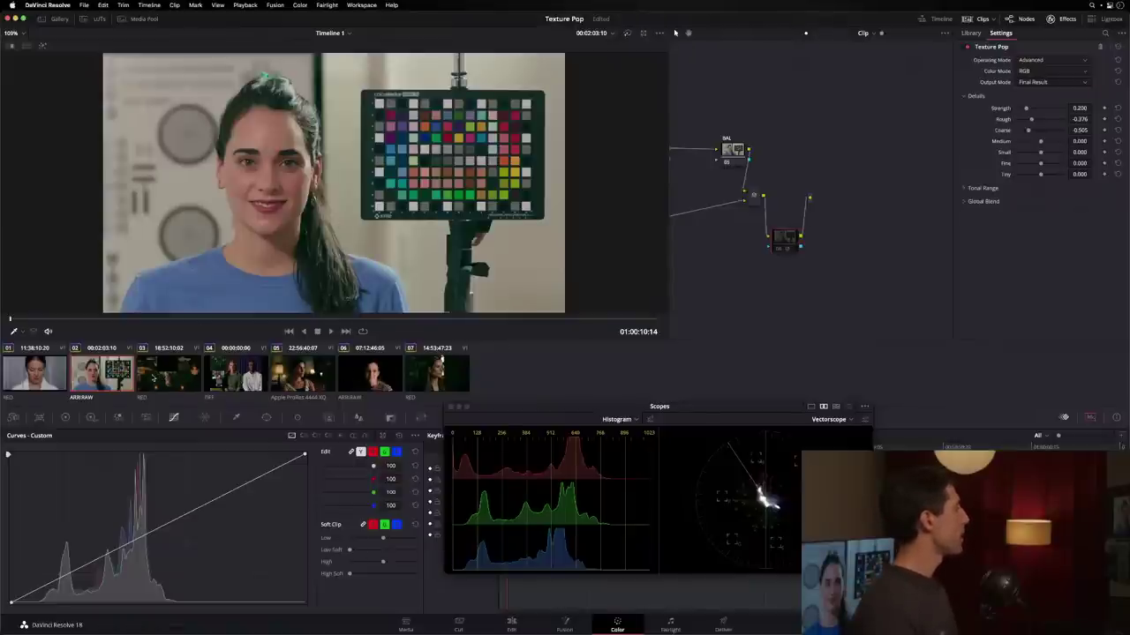
pyautogui.rightClick(793, 129)
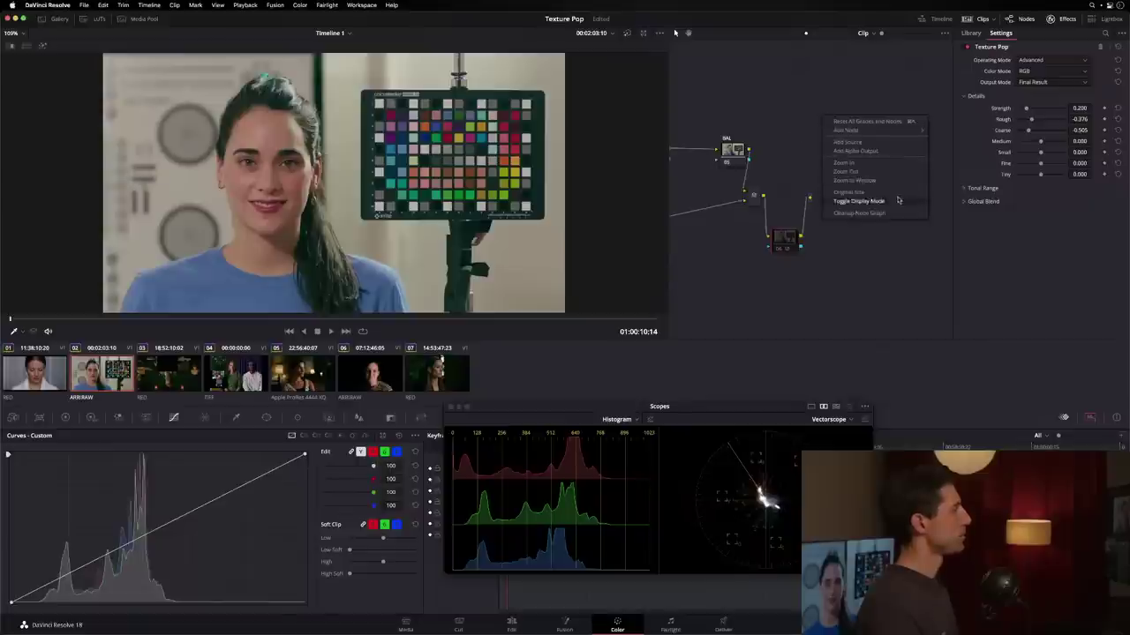
pyautogui.click(861, 213)
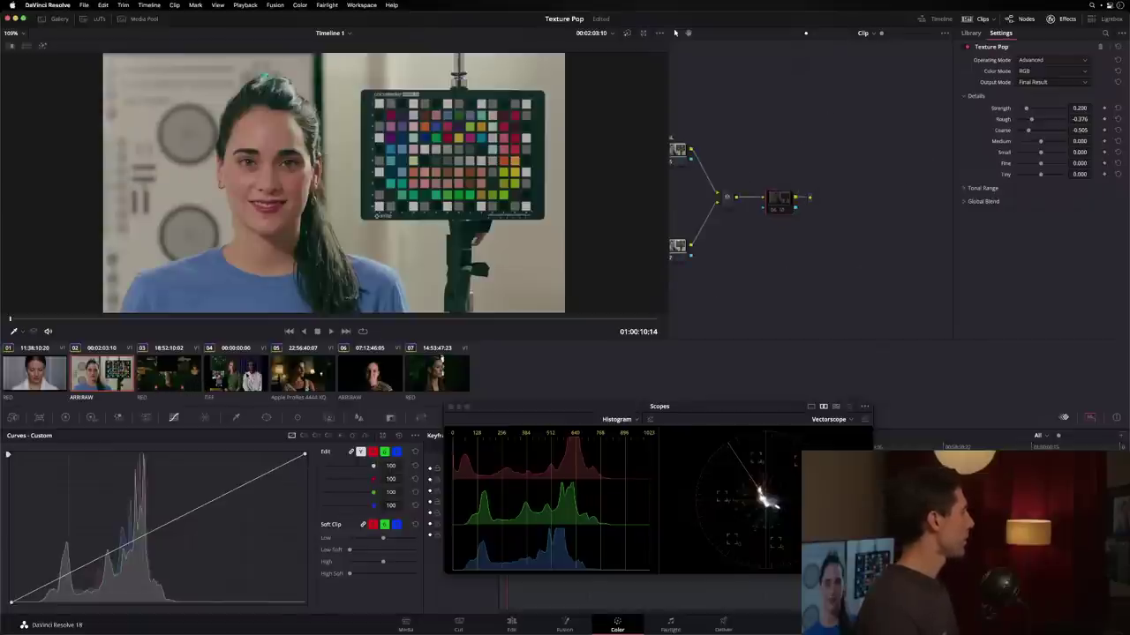
# Switch to clip 01 and hide the effects library to widen the node graph.
pyautogui.click(242, 376)
pyautogui.click(46, 377)
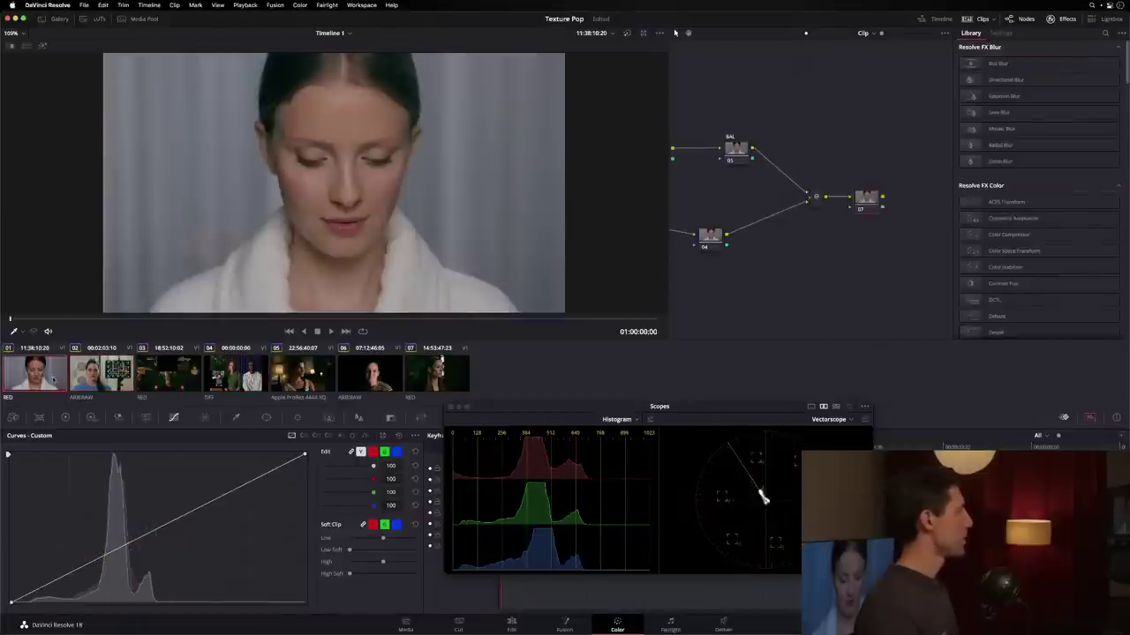
pyautogui.click(1062, 19)
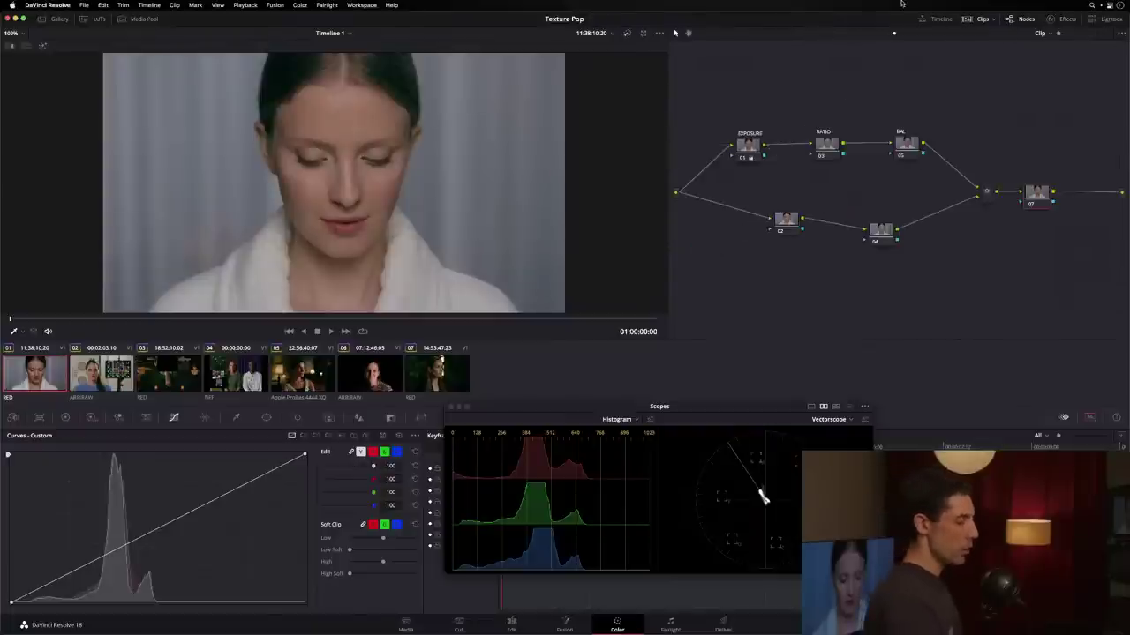
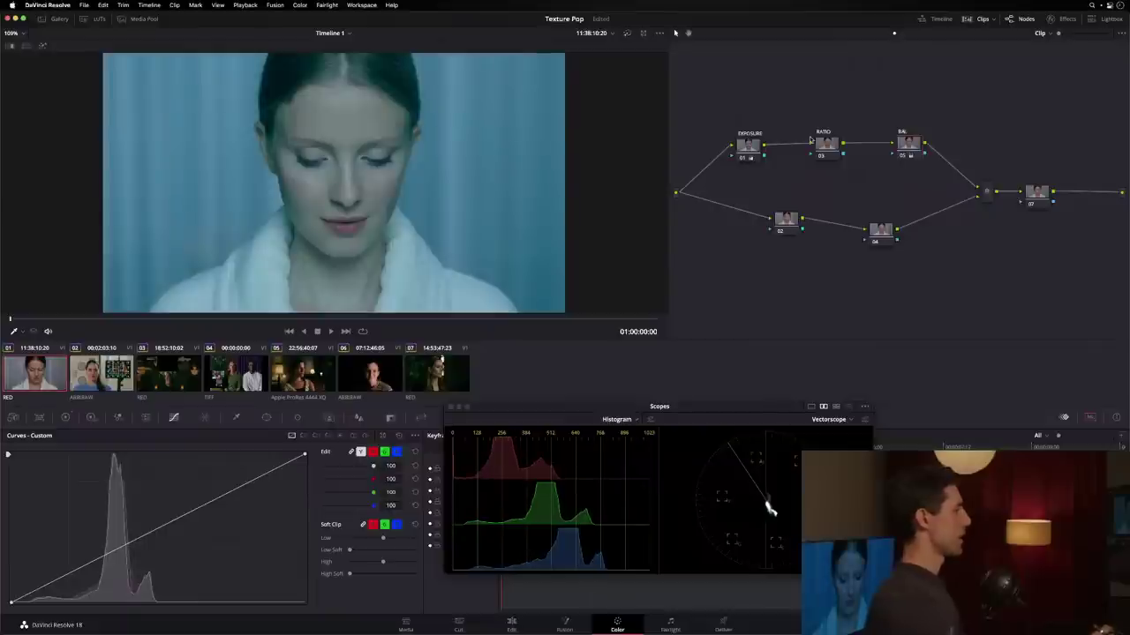
# Try an extra serial node after BAL, remove it, clear BAL's blue balance, and save the project.
pyautogui.hotkey('alt', 's')
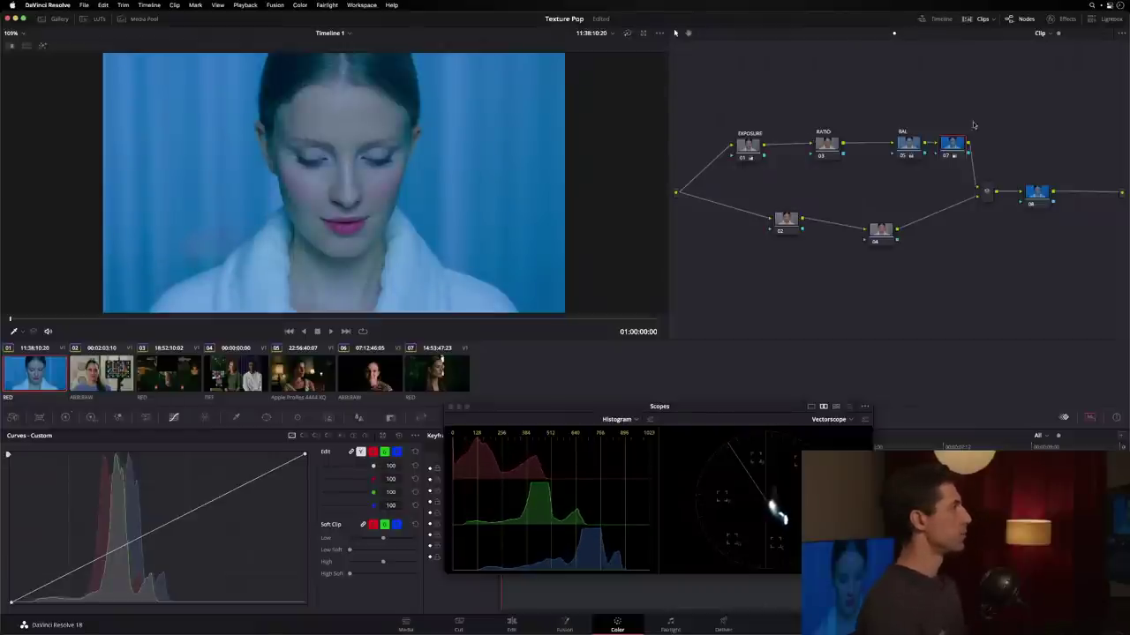
pyautogui.press('Delete')
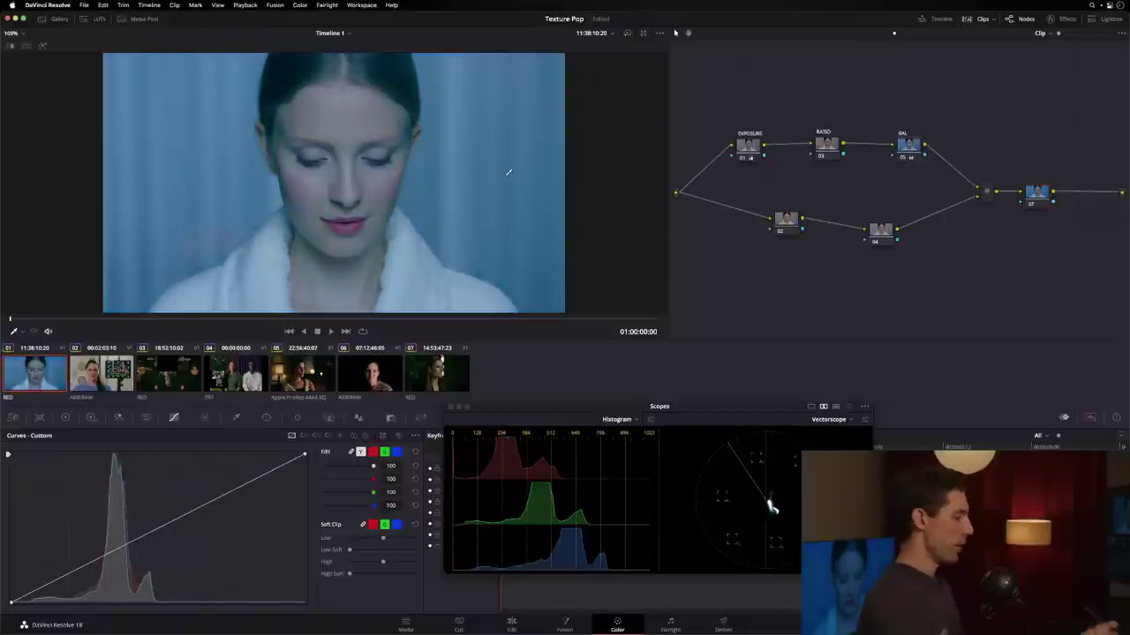
pyautogui.hotkey('ctrl', 'd')
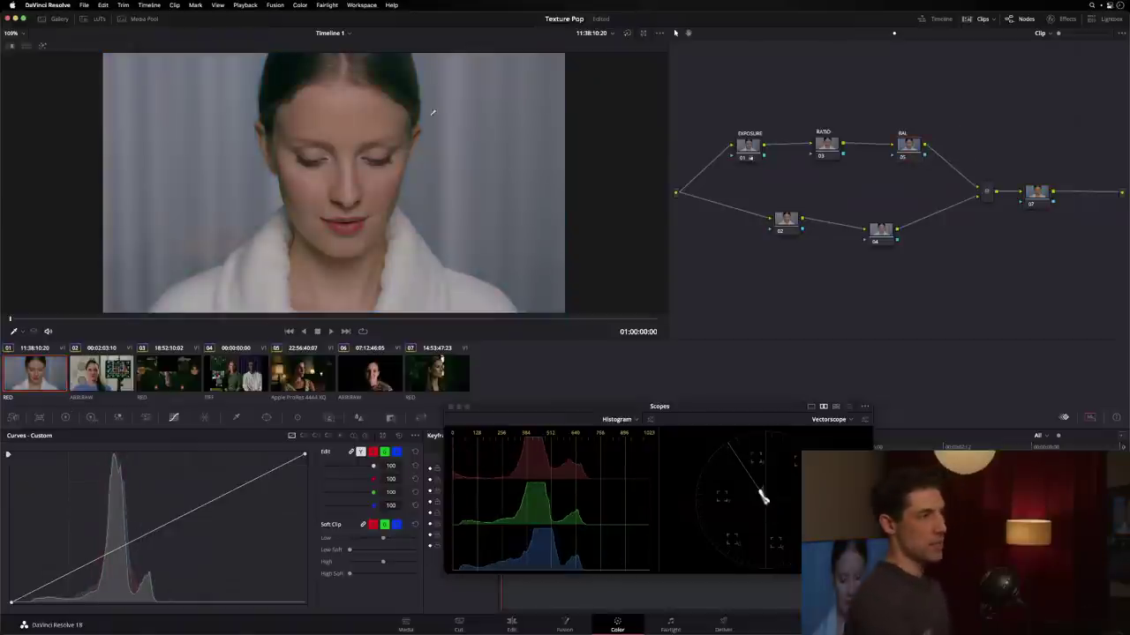
pyautogui.hotkey('ctrl', 's')
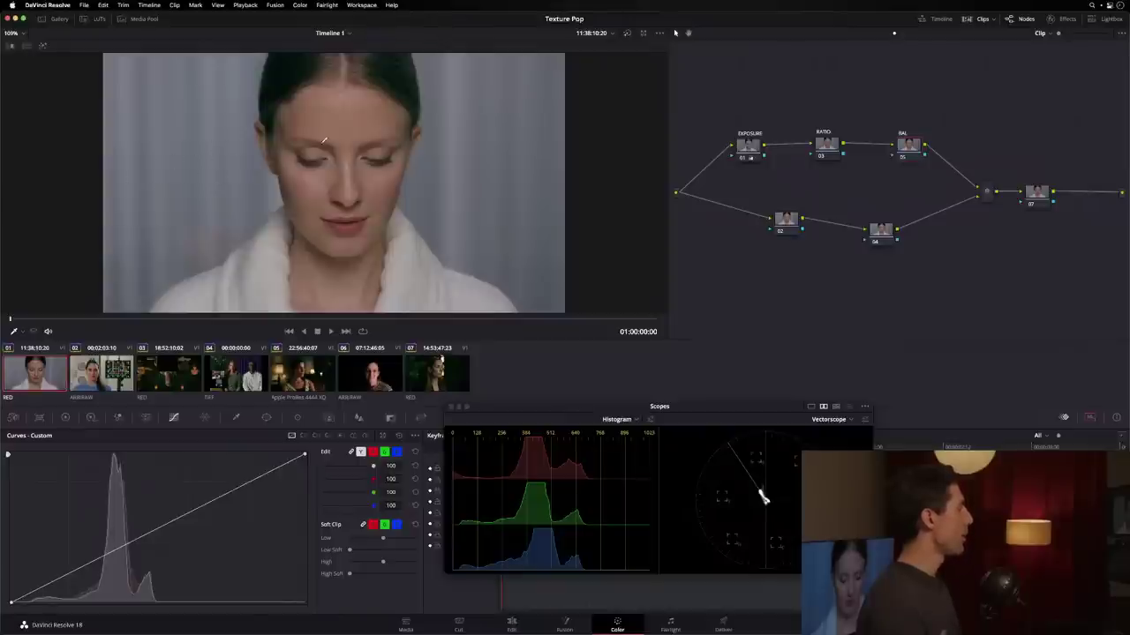
# Show the timeline-level node graph and toggle the Tone-F node repeatedly to compare the image with and without it.
pyautogui.click(891, 152)
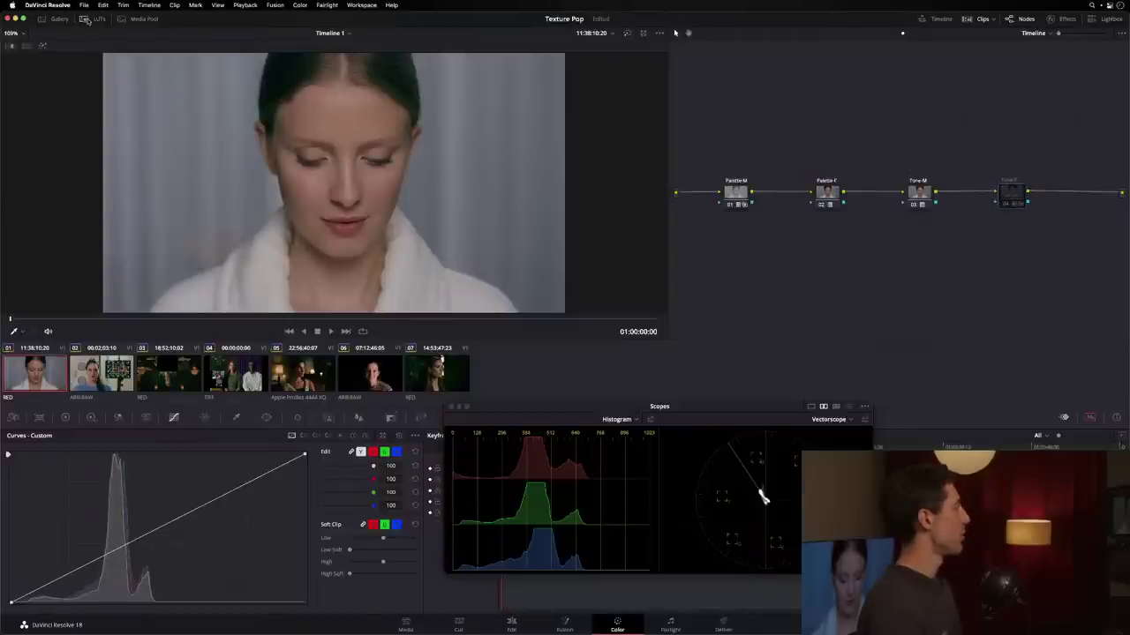
pyautogui.press('super+d')
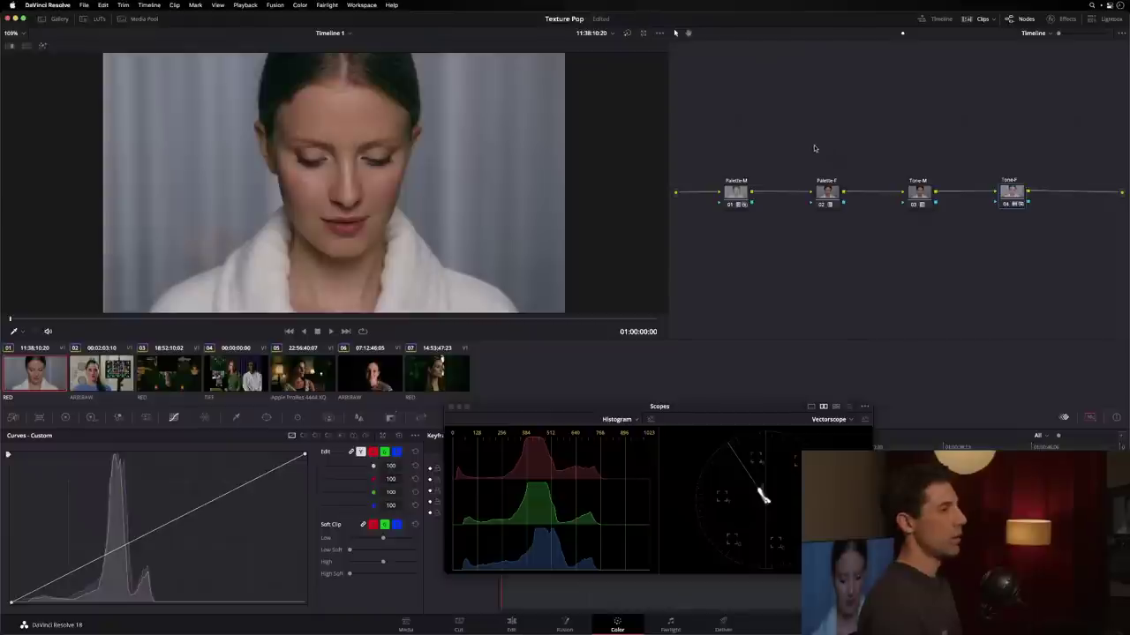
pyautogui.press('super+d')
pyautogui.press('super+d')
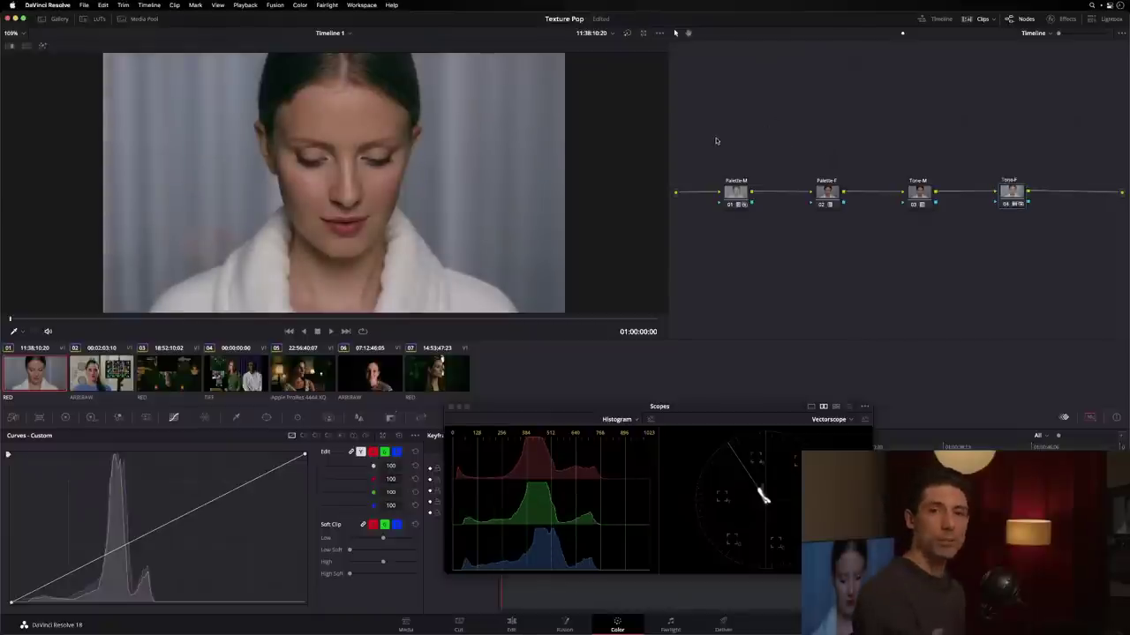
pyautogui.press('super+d')
pyautogui.press('super+d')
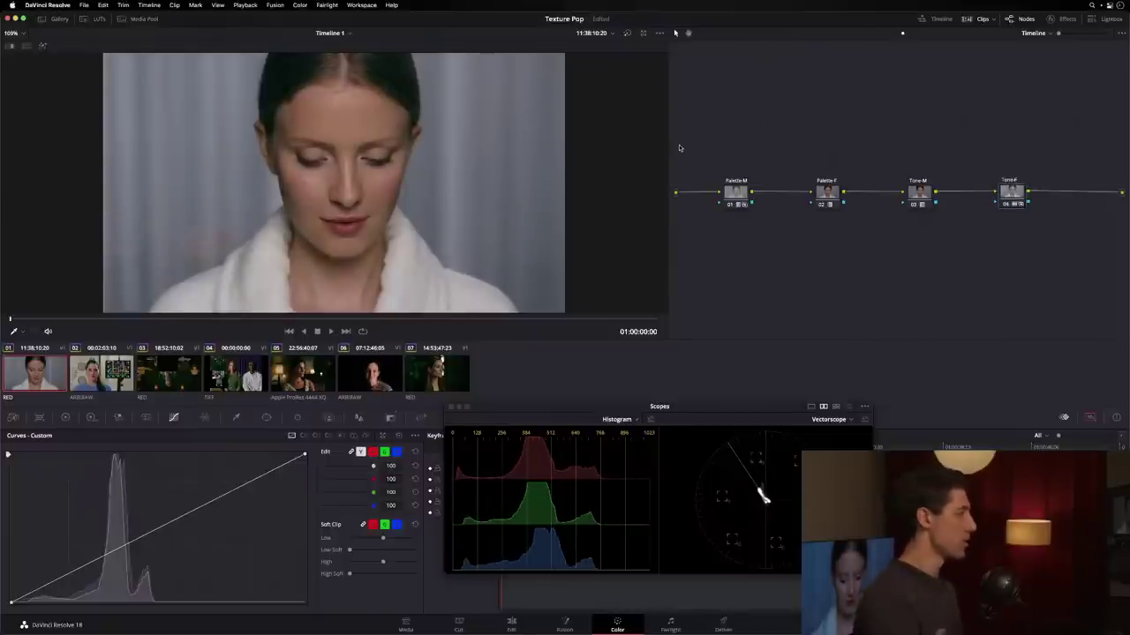
pyautogui.press('super+d')
pyautogui.press('super+d')
pyautogui.press('super+d')
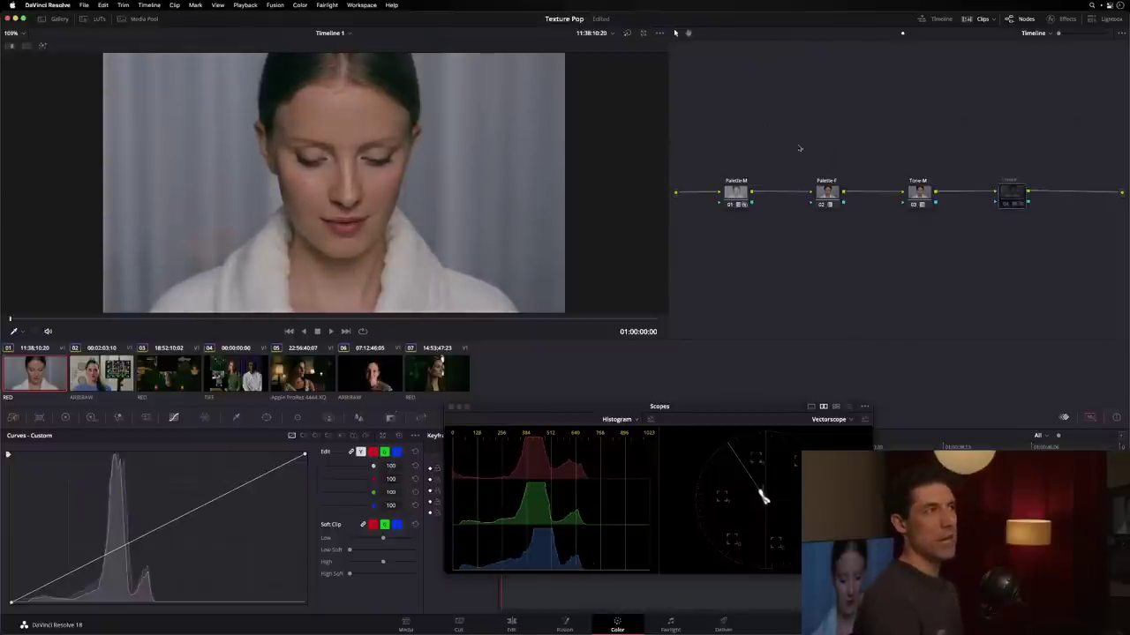
pyautogui.press('super+d')
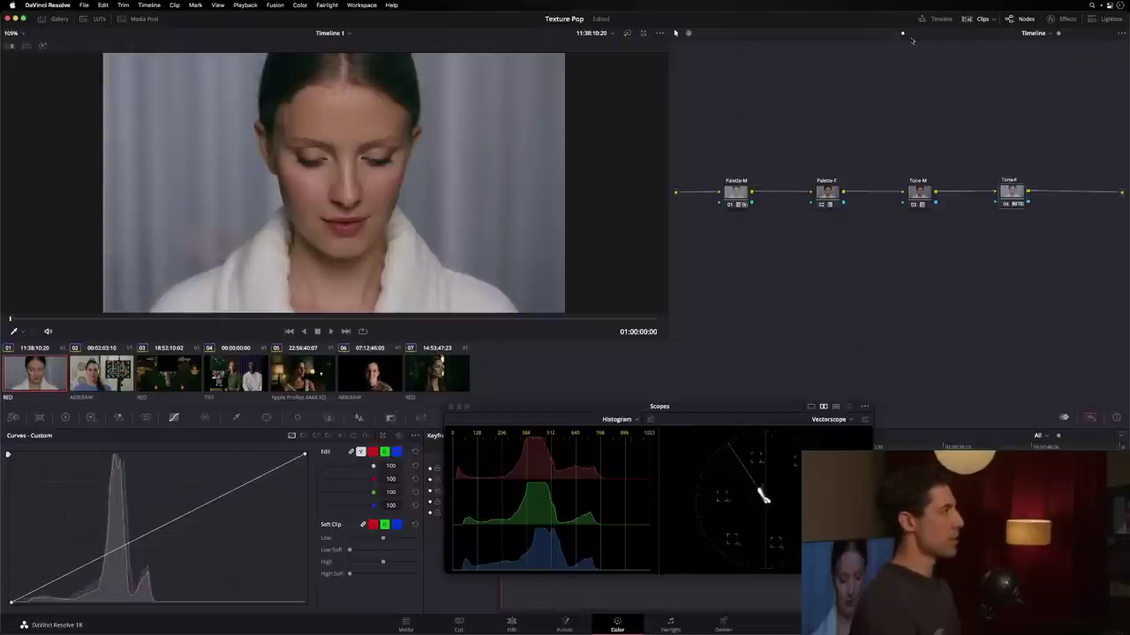
pyautogui.press('super+d')
# Enable the Tone-F node in the timeline-level node graph and return to the clip-level graph.
pyautogui.click(896, 35)
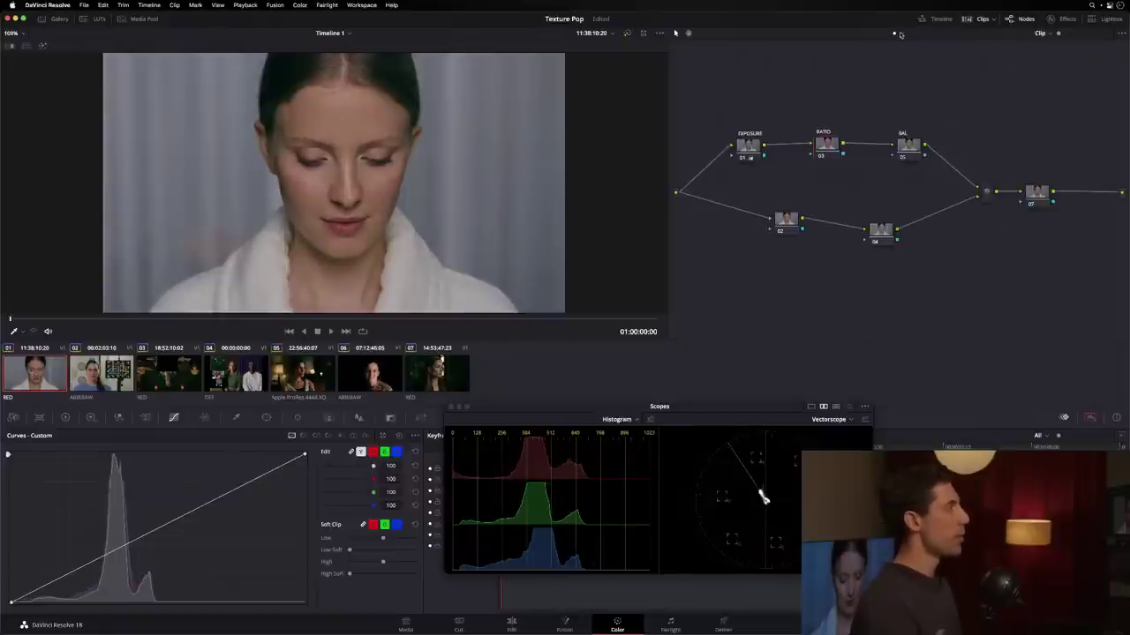
pyautogui.click(901, 33)
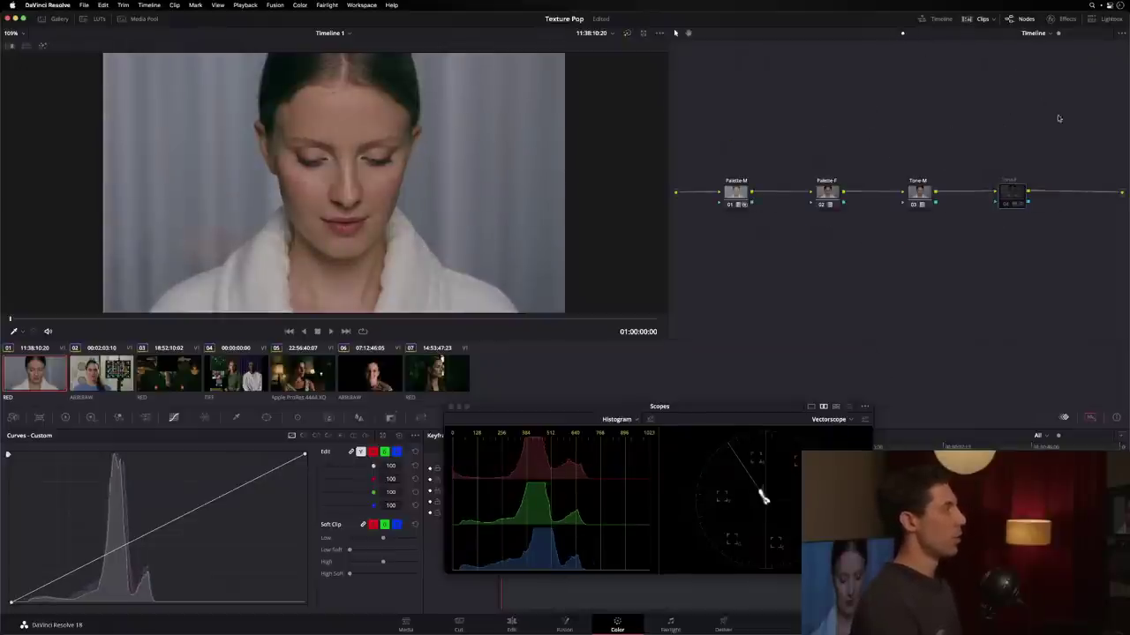
pyautogui.press('super+d')
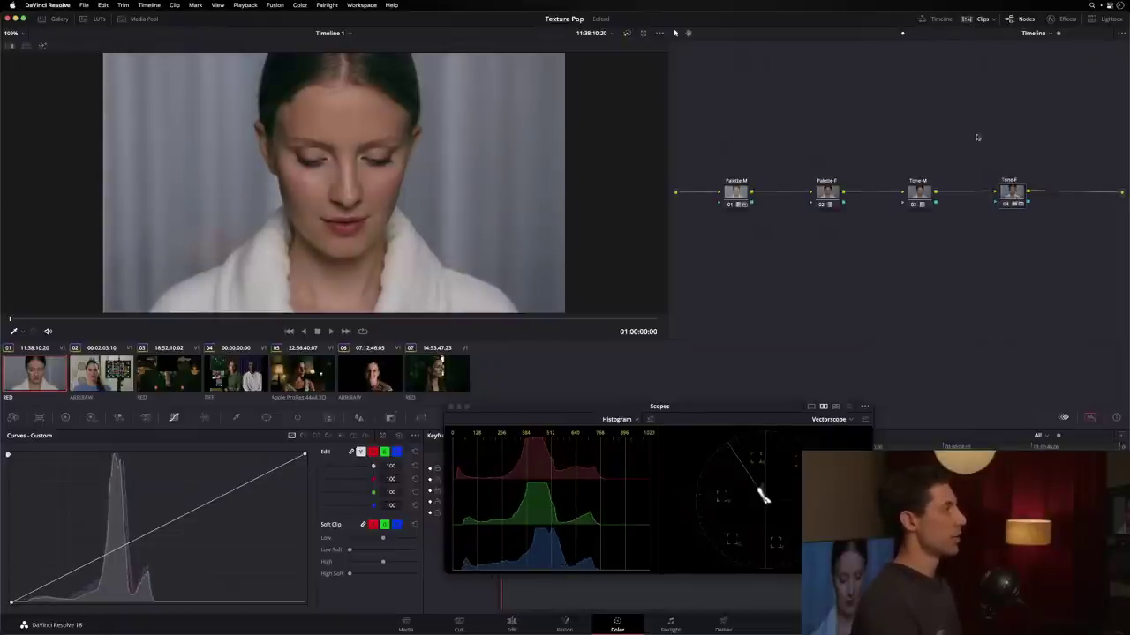
pyautogui.click(899, 35)
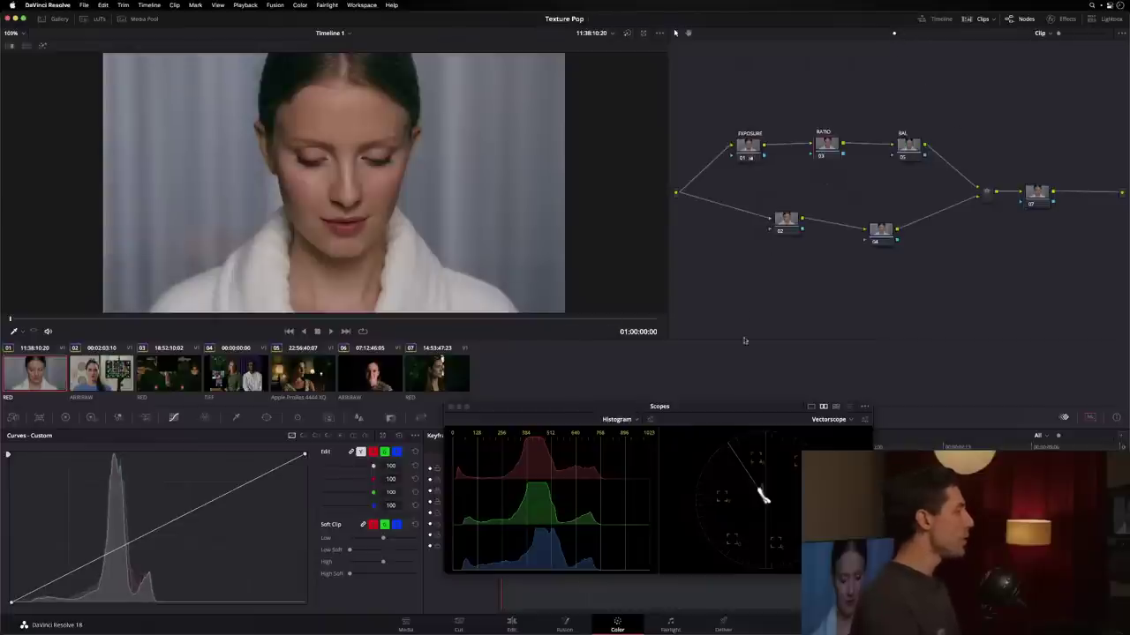
# View the BAL node's Hue Vs Lum curve, try a saturation of 57.65 in its primaries, and undo it.
pyautogui.moveTo(902, 146); pyautogui.dragTo(906, 146)
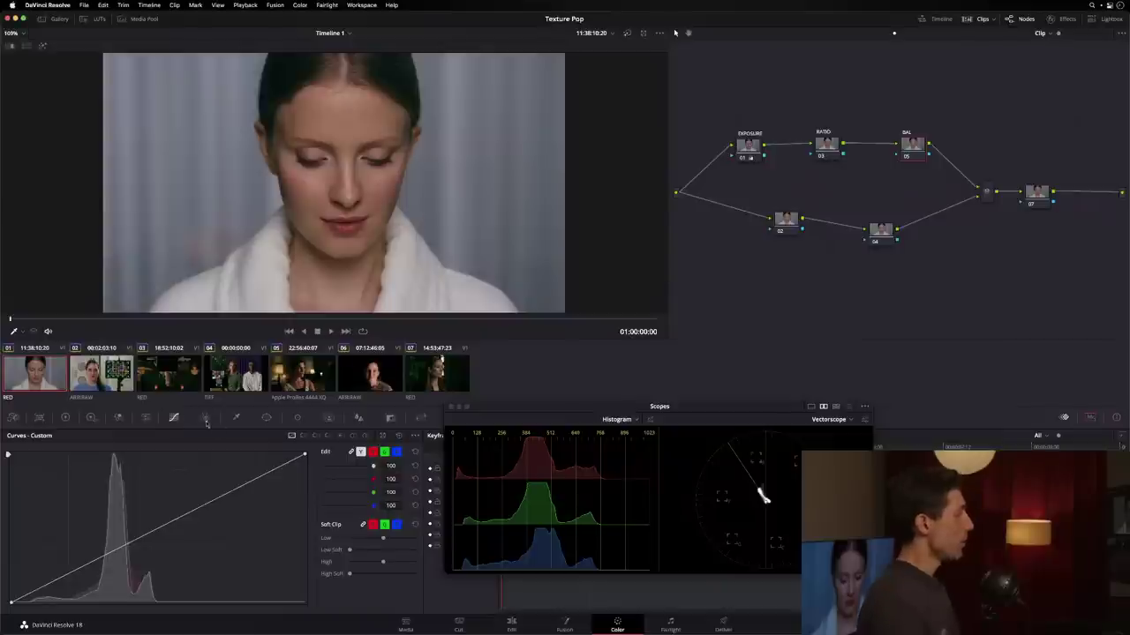
pyautogui.click(328, 436)
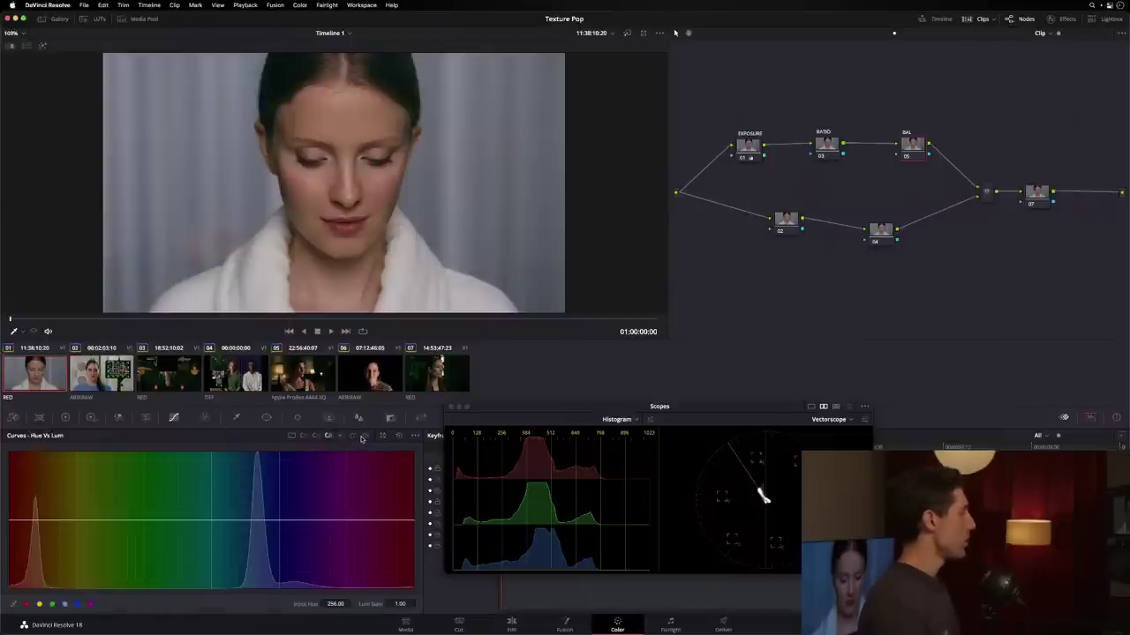
pyautogui.click(64, 417)
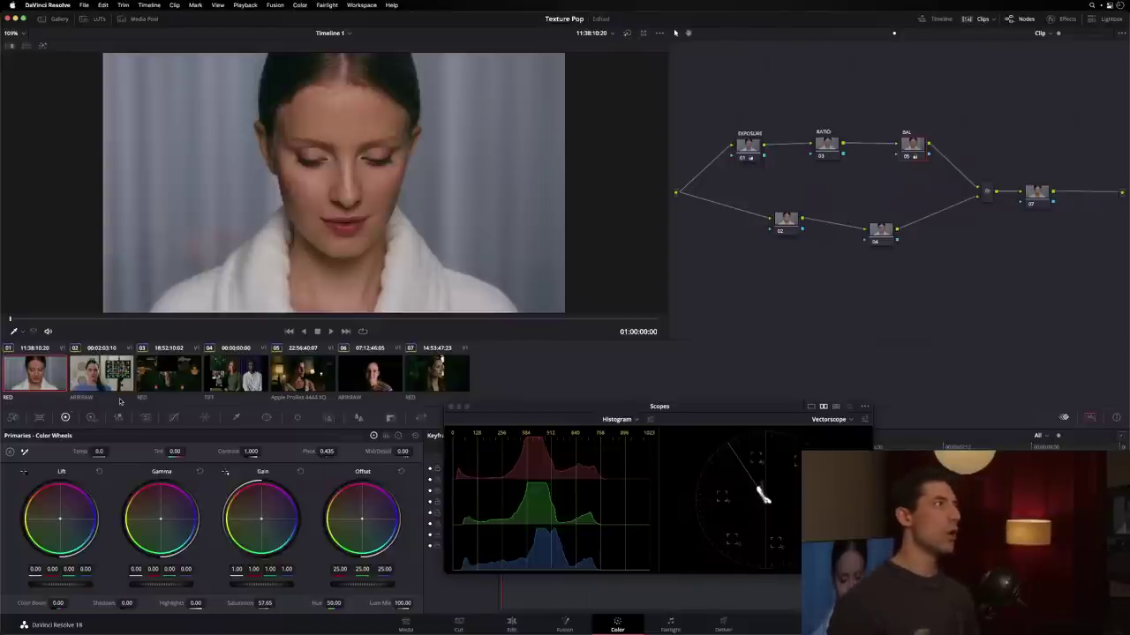
pyautogui.moveTo(907, 150); pyautogui.dragTo(918, 151)
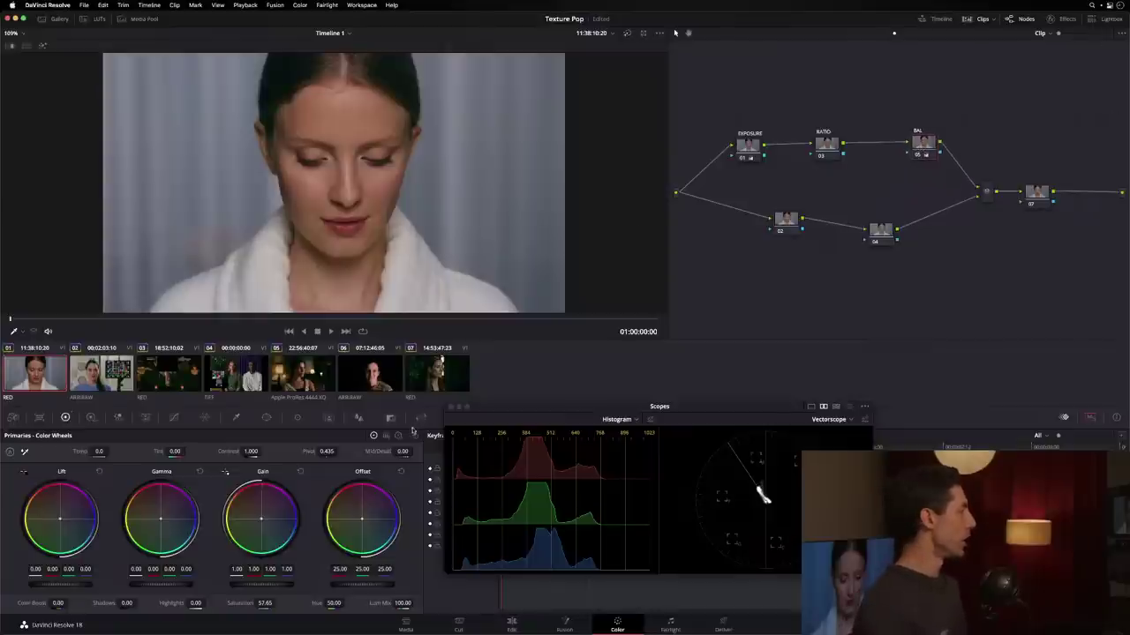
pyautogui.hotkey('ctrl', 'z')
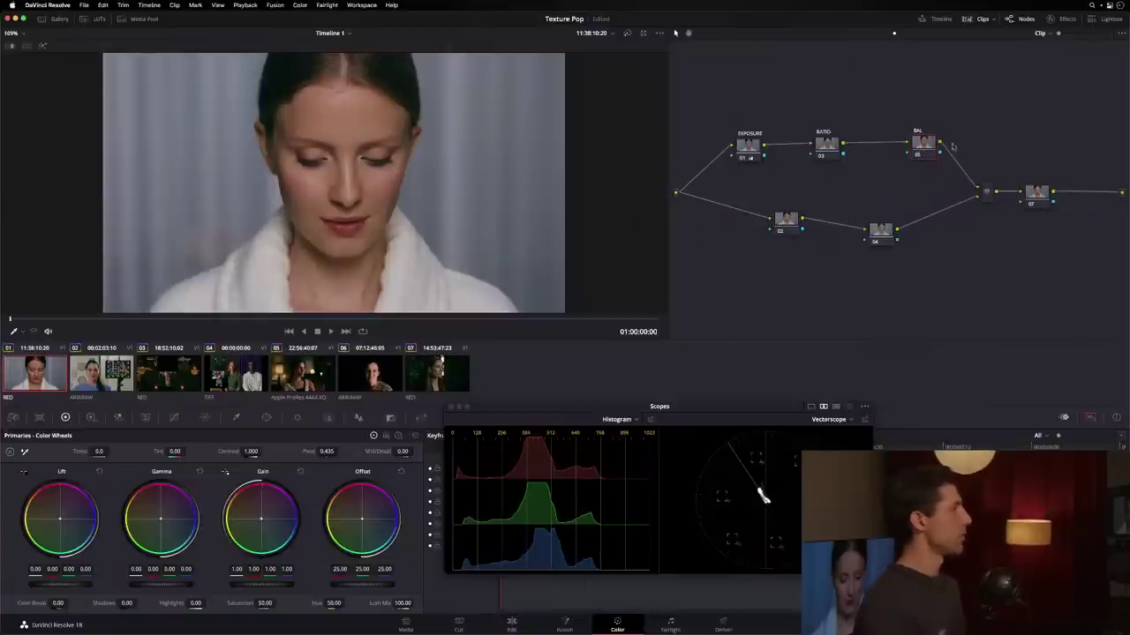
# In the timeline-level node graph, add a node before Tone-F and apply the Utility Grayscale Ramp v1.1 to it.
pyautogui.click(910, 38)
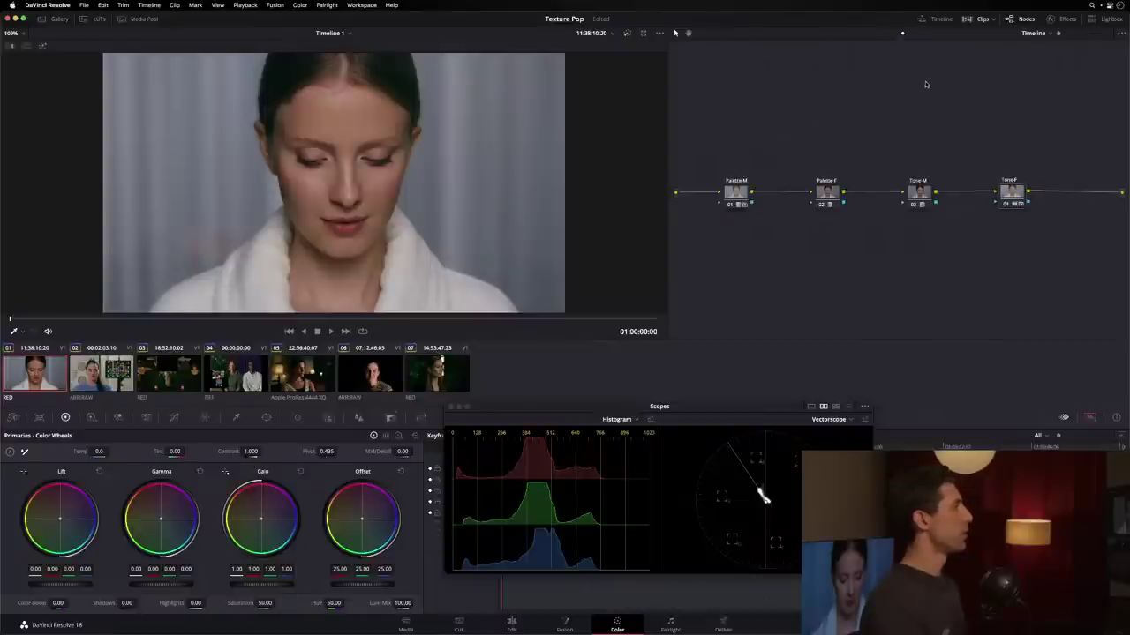
pyautogui.hotkey('alt', 'p')
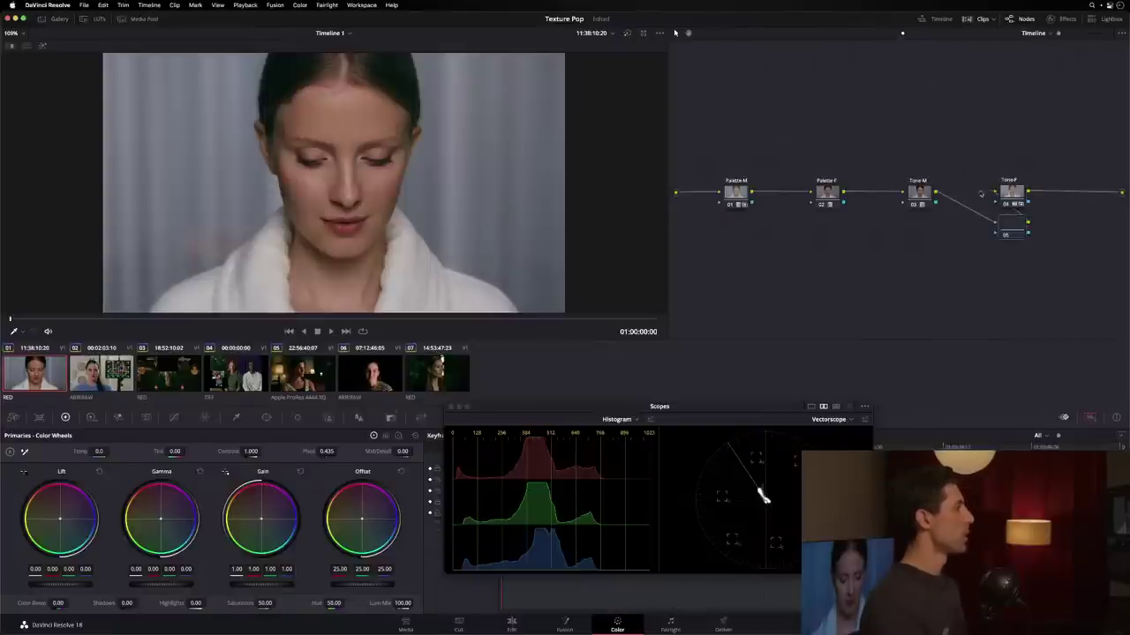
pyautogui.click(41, 18)
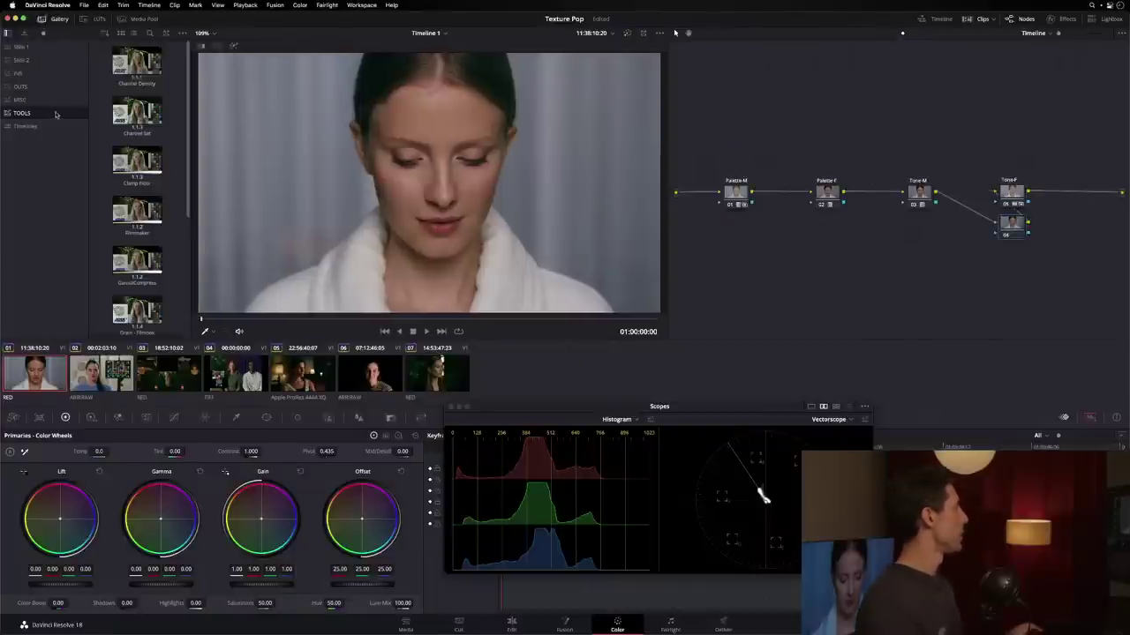
pyautogui.click(88, 19)
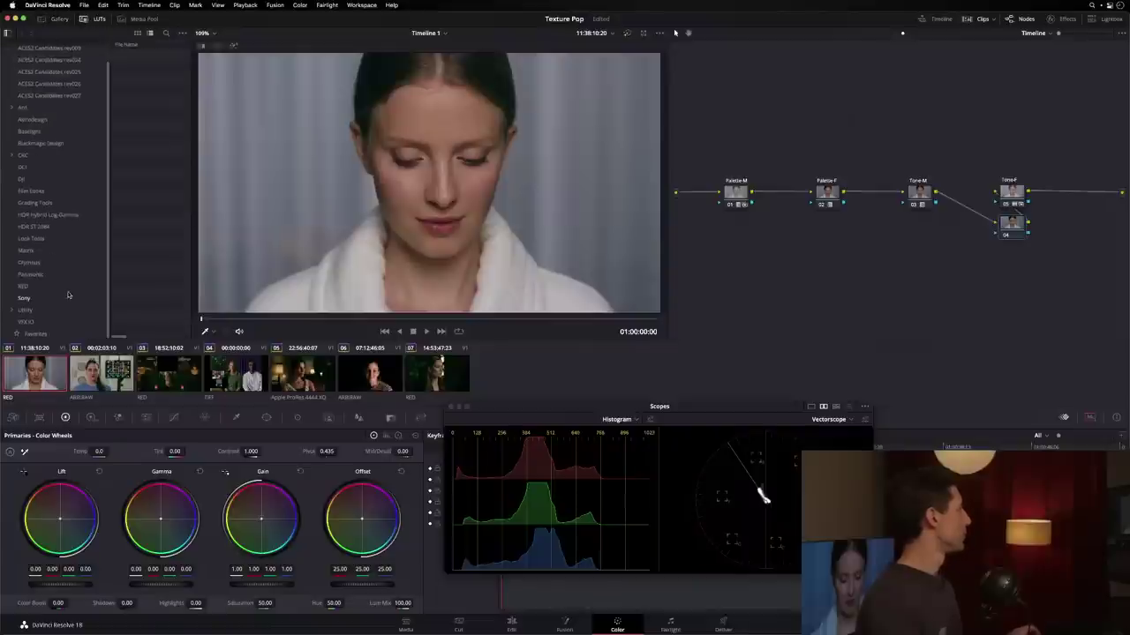
pyautogui.click(26, 310)
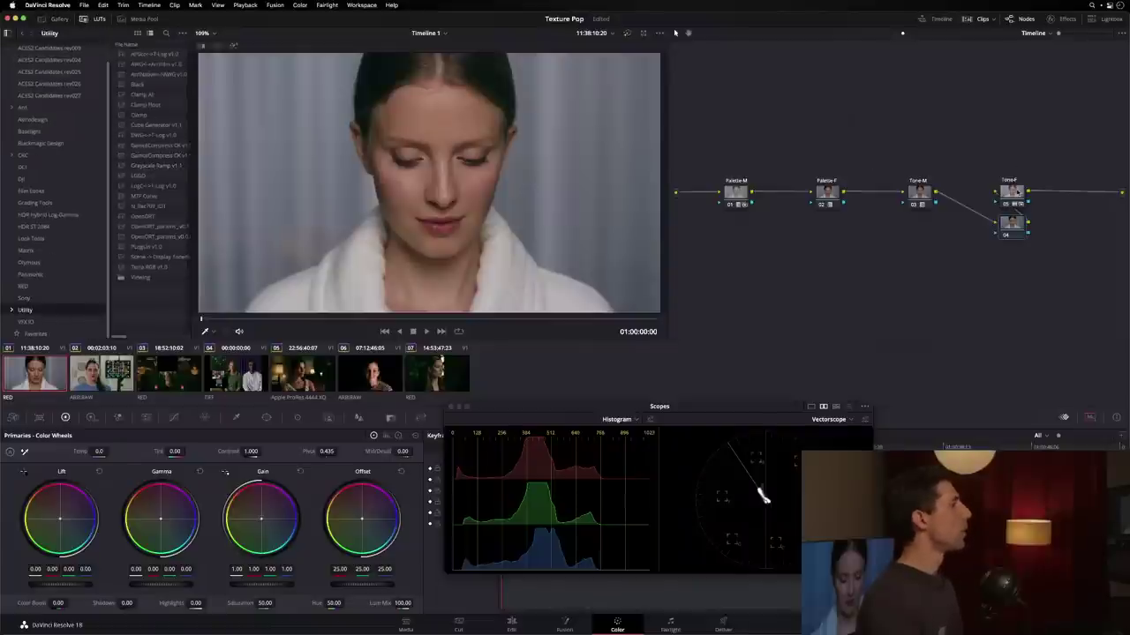
pyautogui.doubleClick(155, 165)
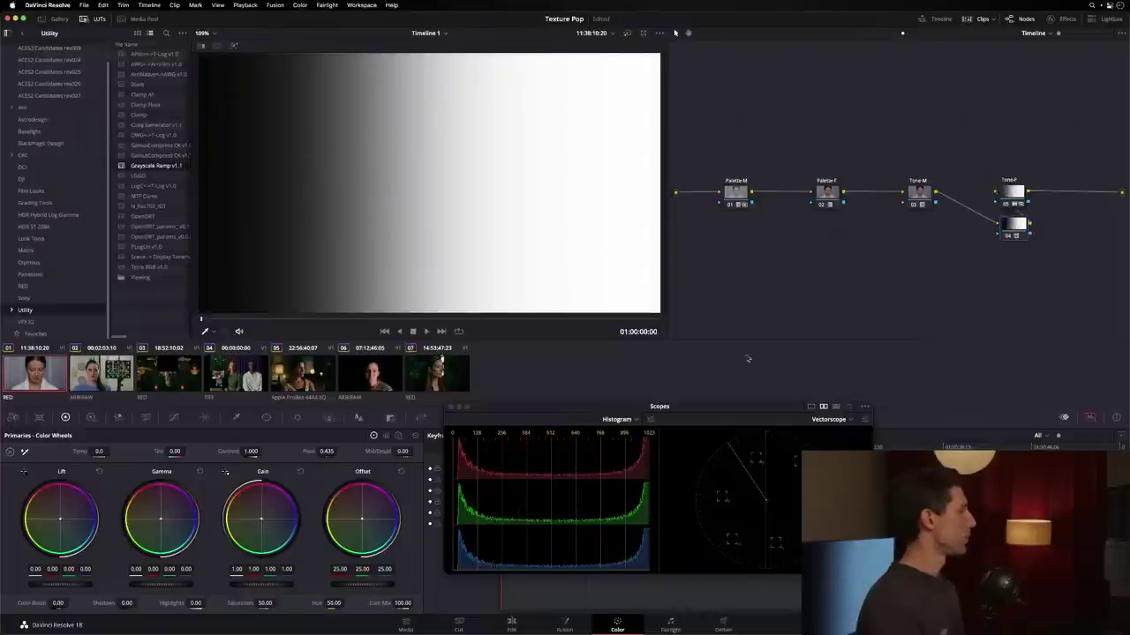
# Switch the histogram in the Scopes window to a waveform and reposition the window.
pyautogui.click(617, 419)
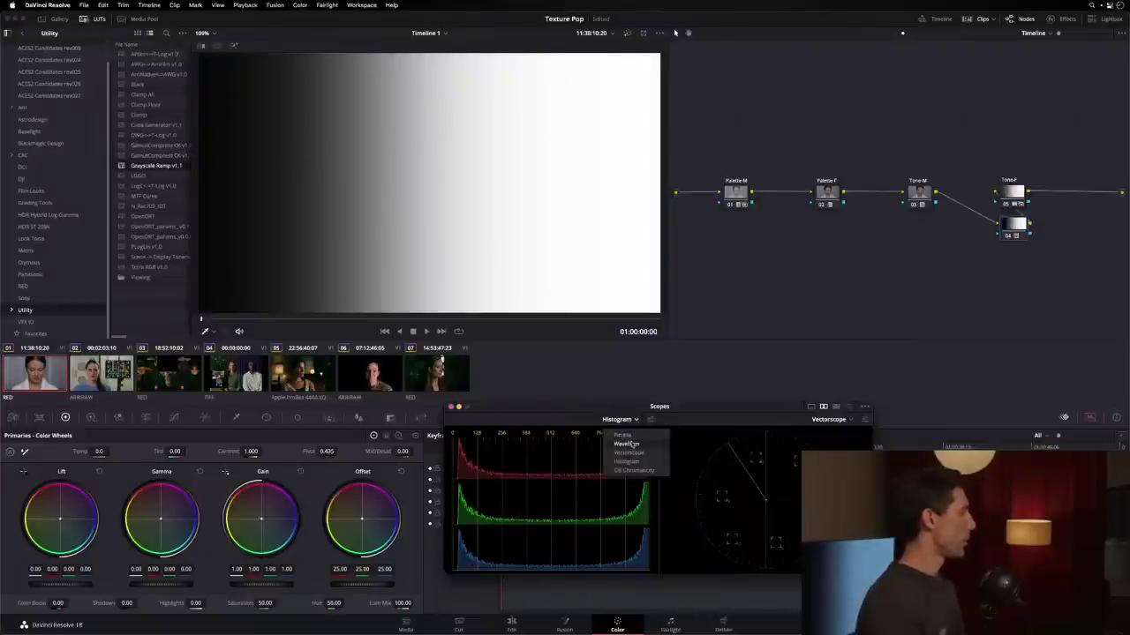
pyautogui.click(626, 443)
pyautogui.moveTo(554, 411); pyautogui.dragTo(518, 404)
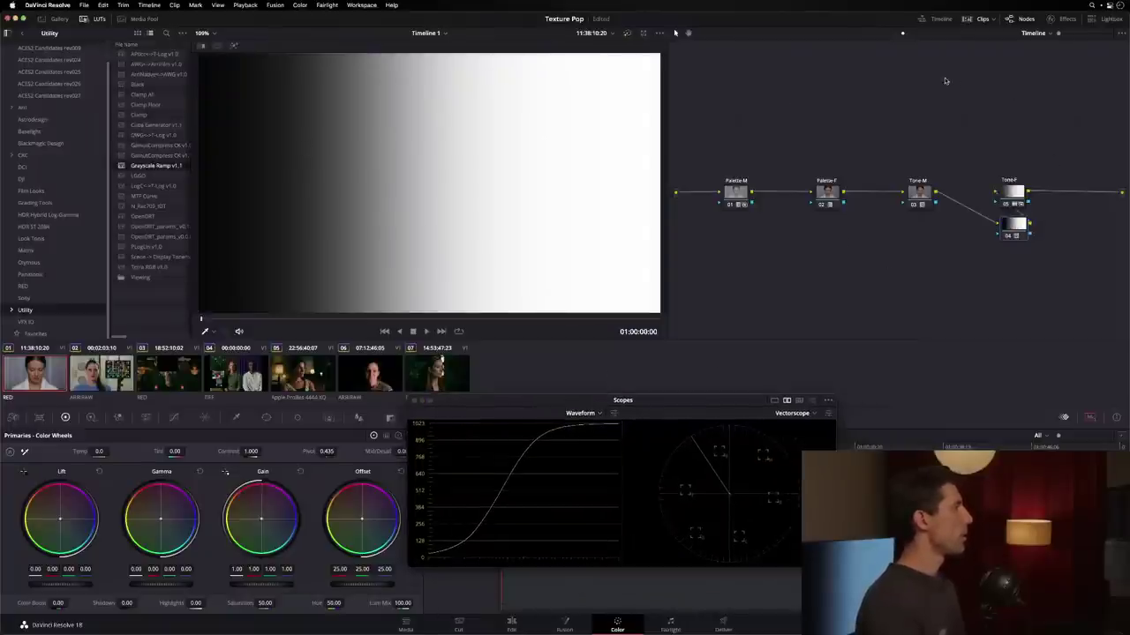
# Bypass color management for the first clip and move the Scopes window clear of the color controls.
pyautogui.rightClick(41, 376)
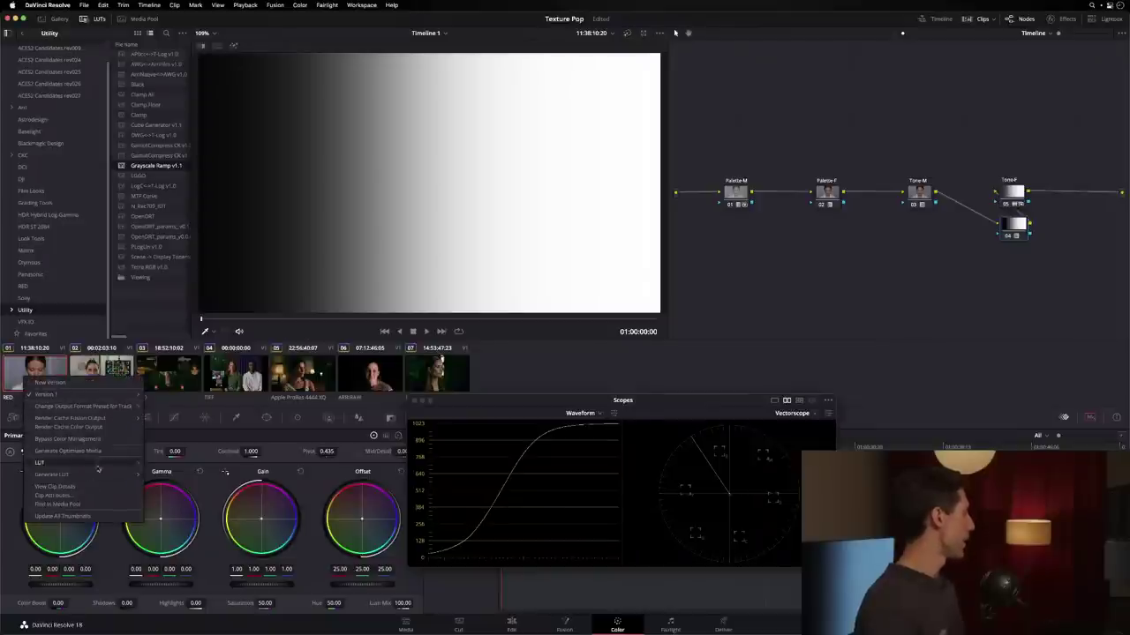
pyautogui.click(97, 438)
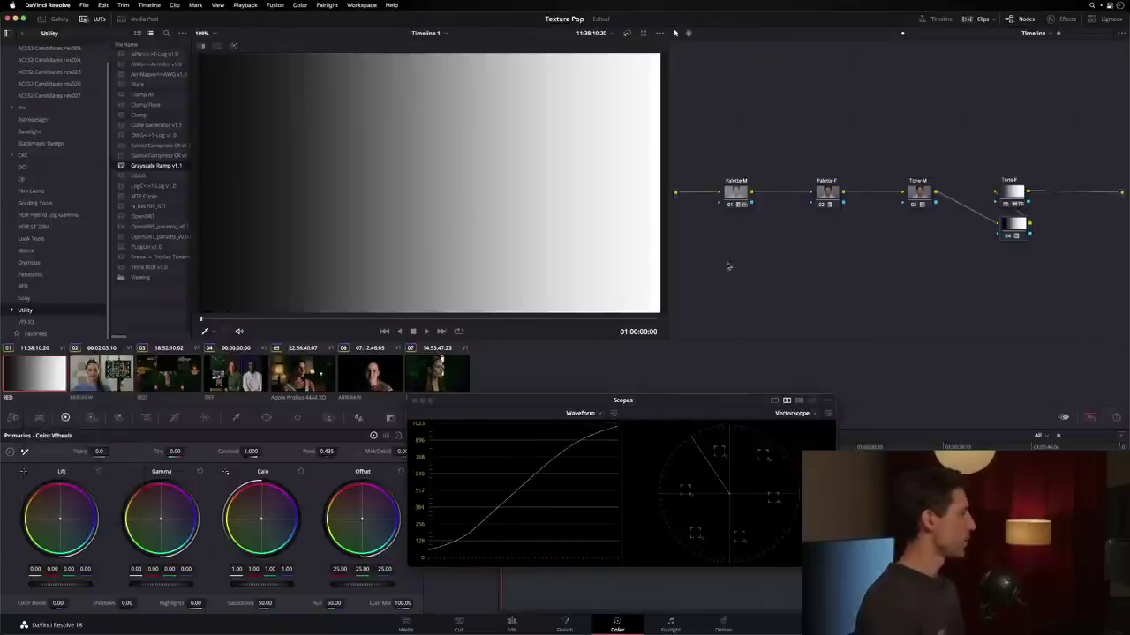
pyautogui.moveTo(533, 400); pyautogui.dragTo(476, 378)
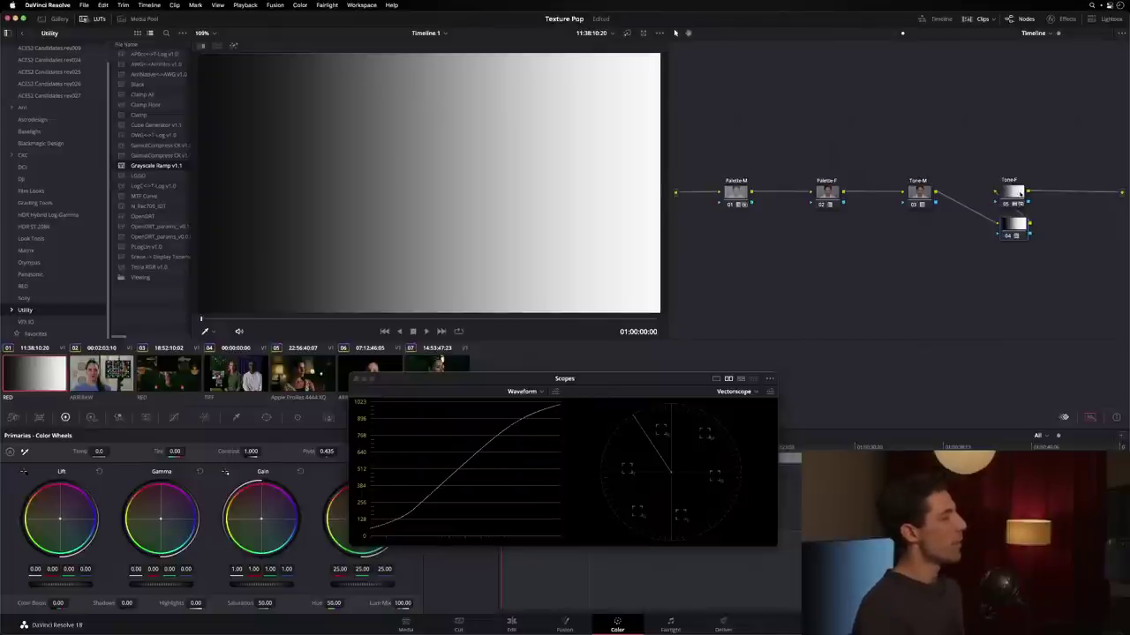
# Reveal the LUT used by the Tone-F node in the LUT browser.
pyautogui.rightClick(1013, 192)
pyautogui.click(1051, 286)
pyautogui.click(1051, 286)
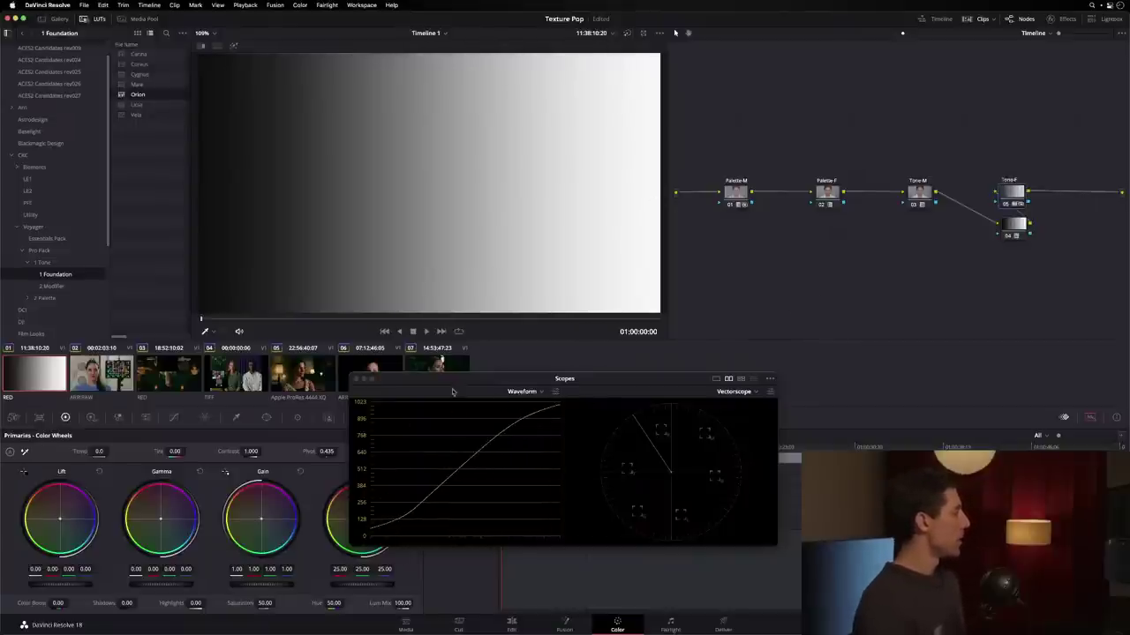
# Enlarge the Scopes window and toggle the Tone-F node repeatedly to compare the ramp's waveform with and without it.
pyautogui.moveTo(568, 378); pyautogui.dragTo(514, 256)
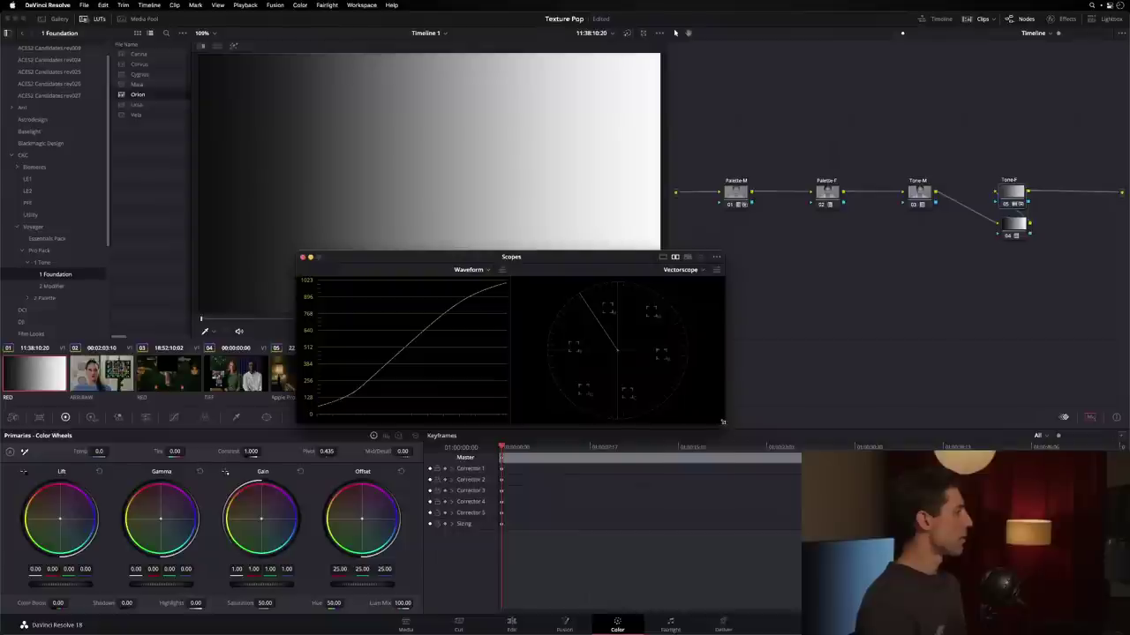
pyautogui.moveTo(723, 423); pyautogui.dragTo(1002, 538)
pyautogui.moveTo(609, 259); pyautogui.dragTo(684, 301)
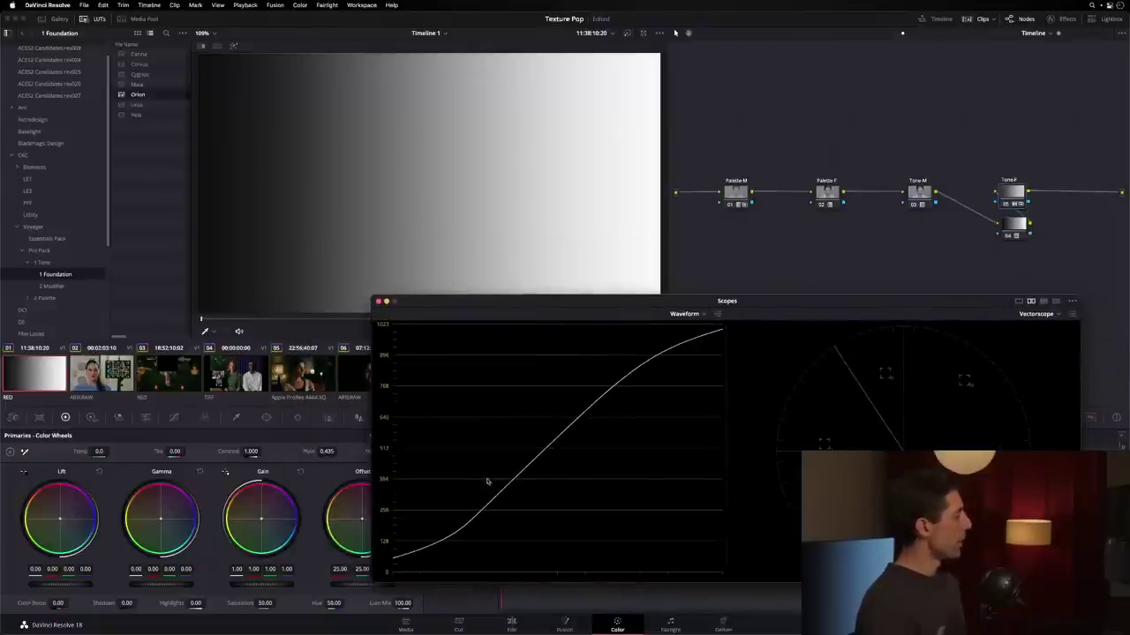
pyautogui.hotkey('ctrl', 'd')
pyautogui.hotkey('ctrl', 'd')
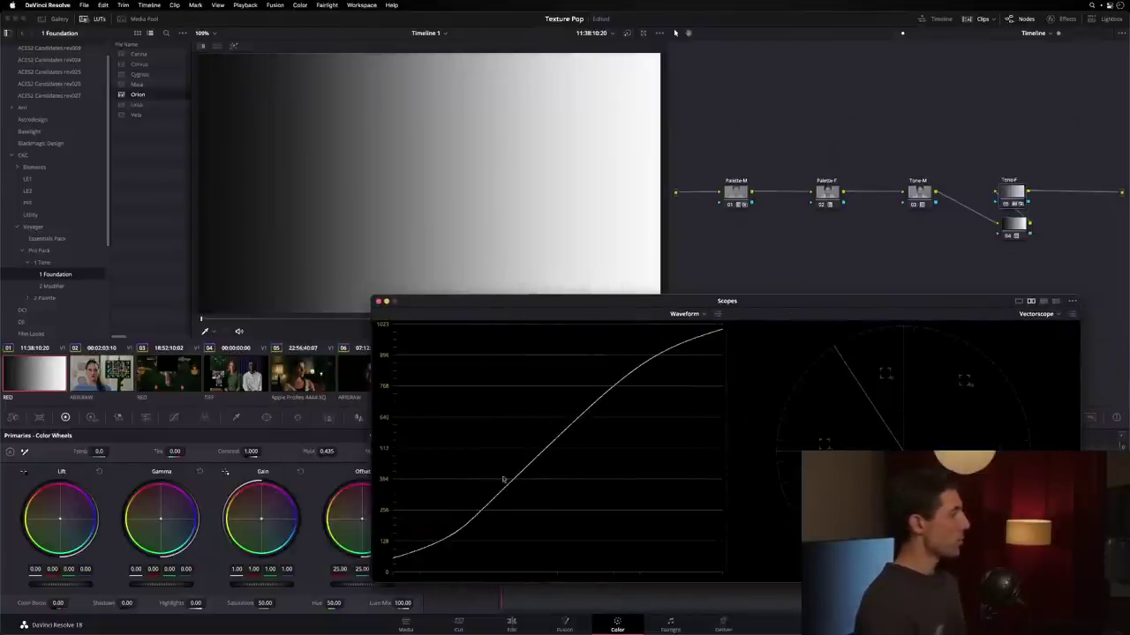
pyautogui.hotkey('ctrl', 'd')
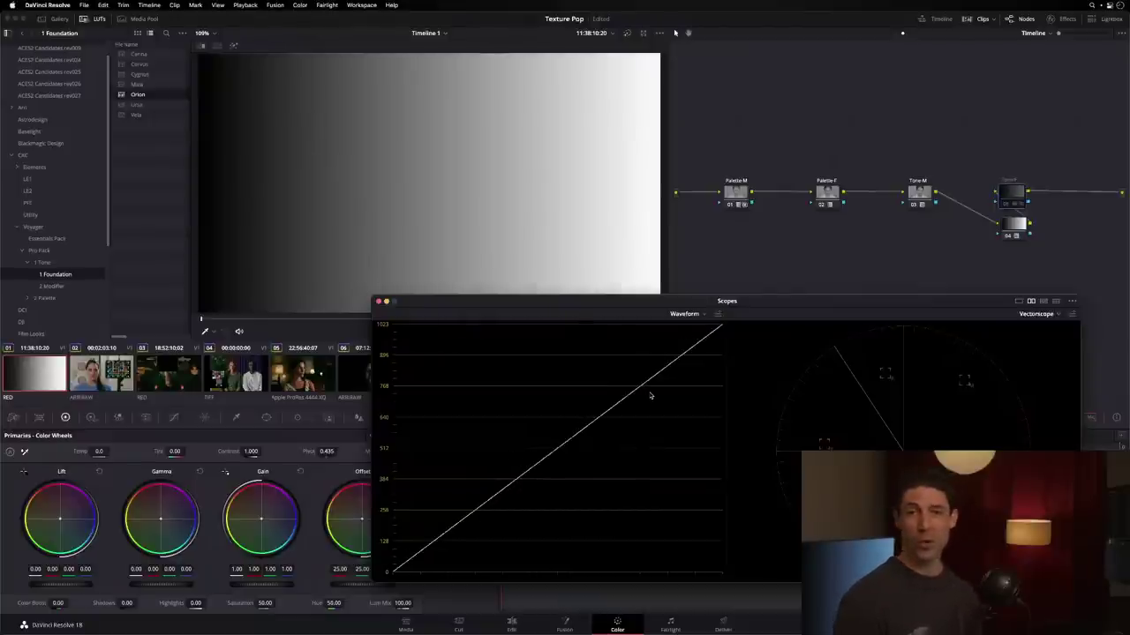
pyautogui.hotkey('ctrl', 'd')
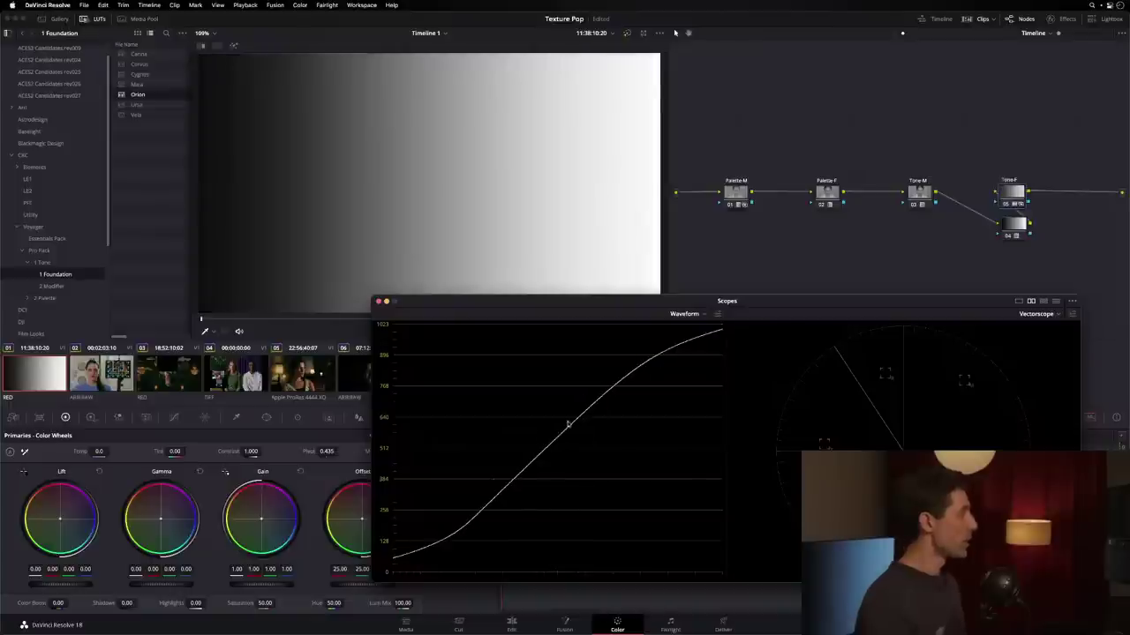
pyautogui.hotkey('ctrl', 'd')
pyautogui.hotkey('ctrl', 'd')
pyautogui.hotkey('ctrl', 'd')
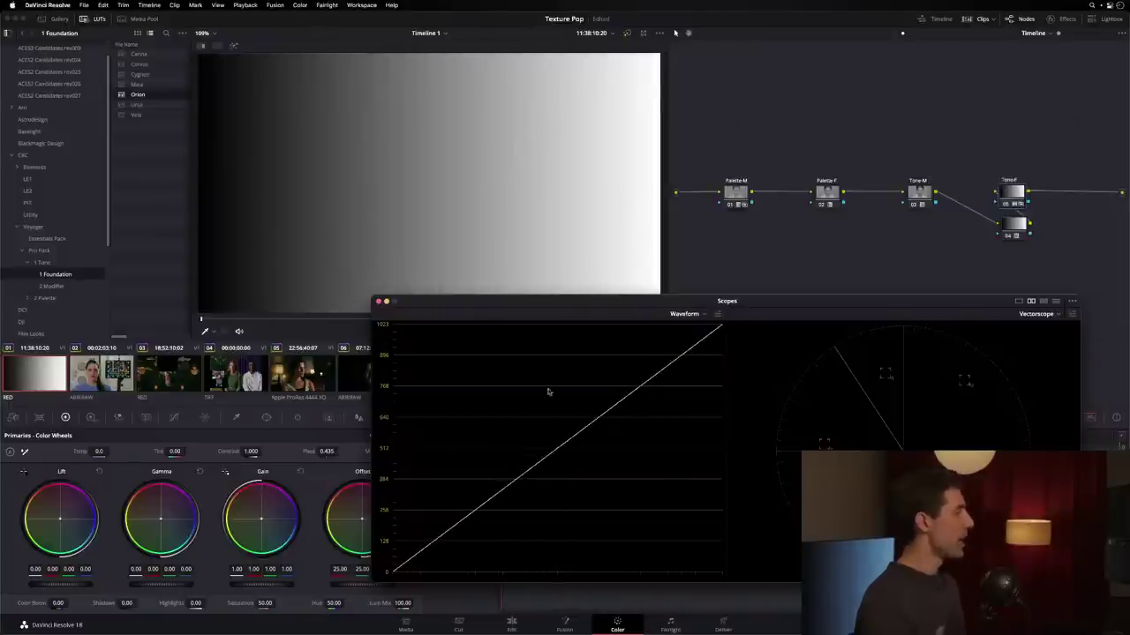
pyautogui.hotkey('ctrl', 'd')
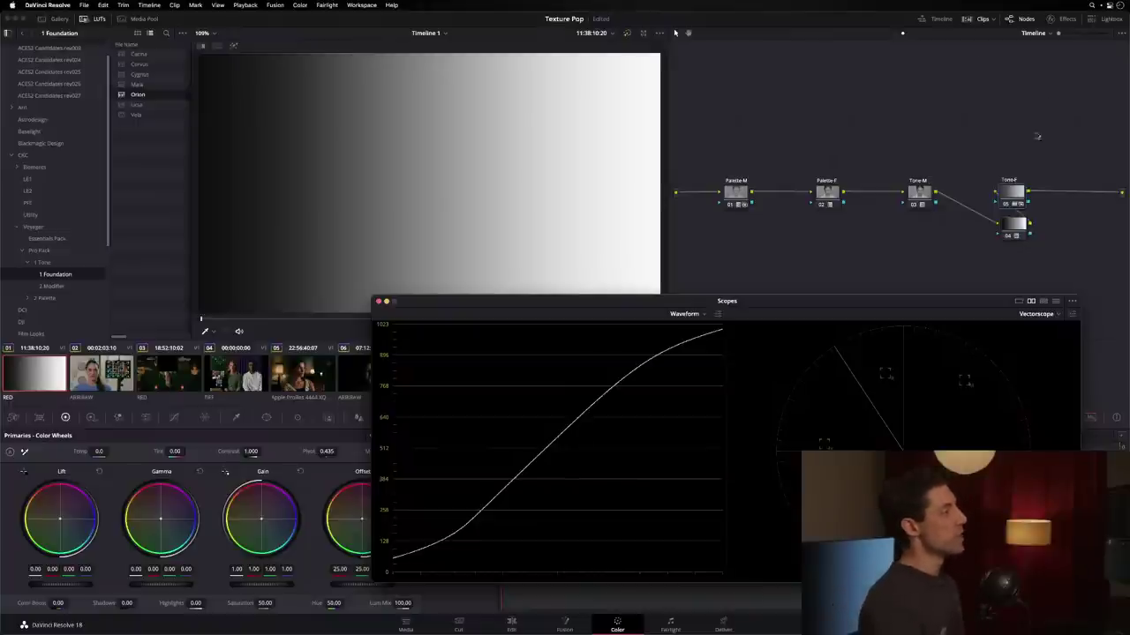
pyautogui.hotkey('ctrl', 'd')
pyautogui.hotkey('ctrl', 'd')
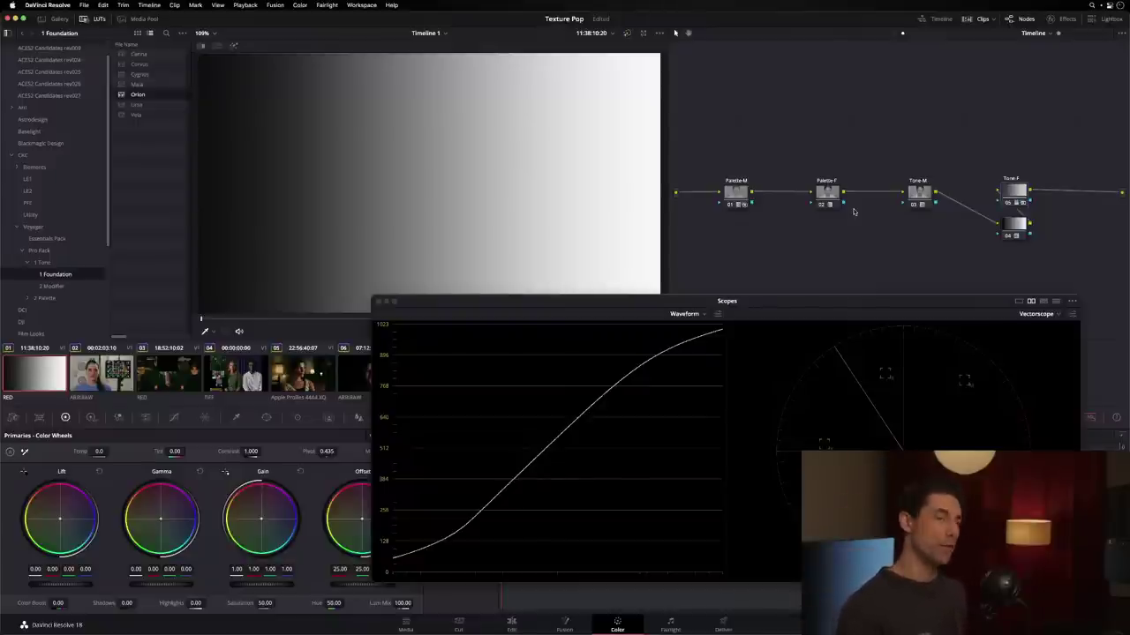
pyautogui.hotkey('shift', 'd')
pyautogui.hotkey('shift', 'd')
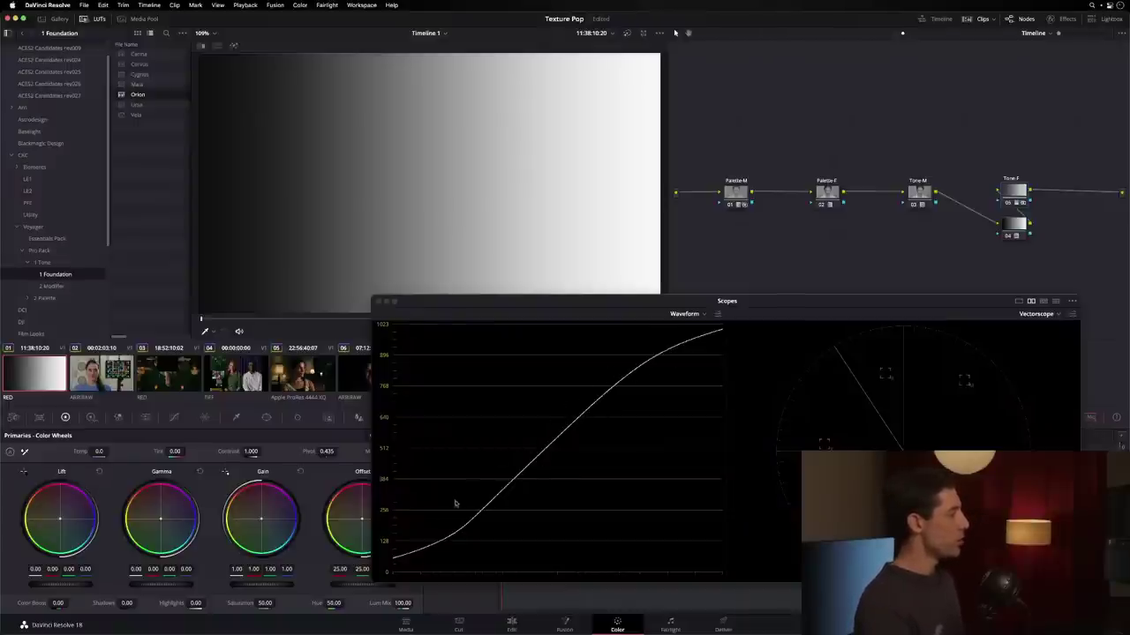
pyautogui.hotkey('shift', 'd')
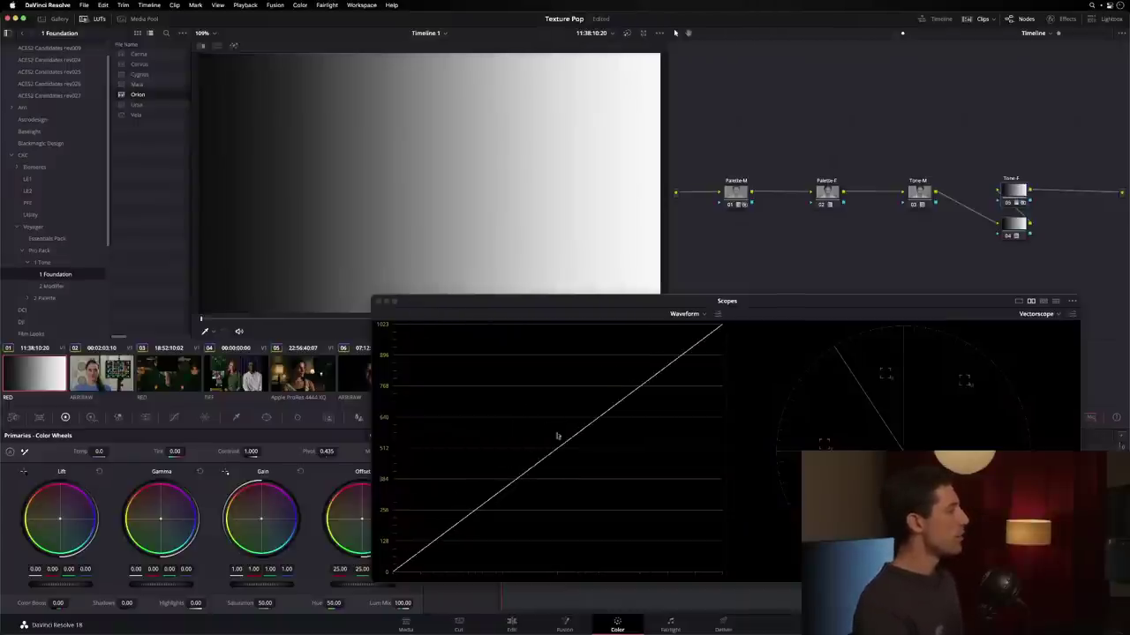
pyautogui.hotkey('shift', 'd')
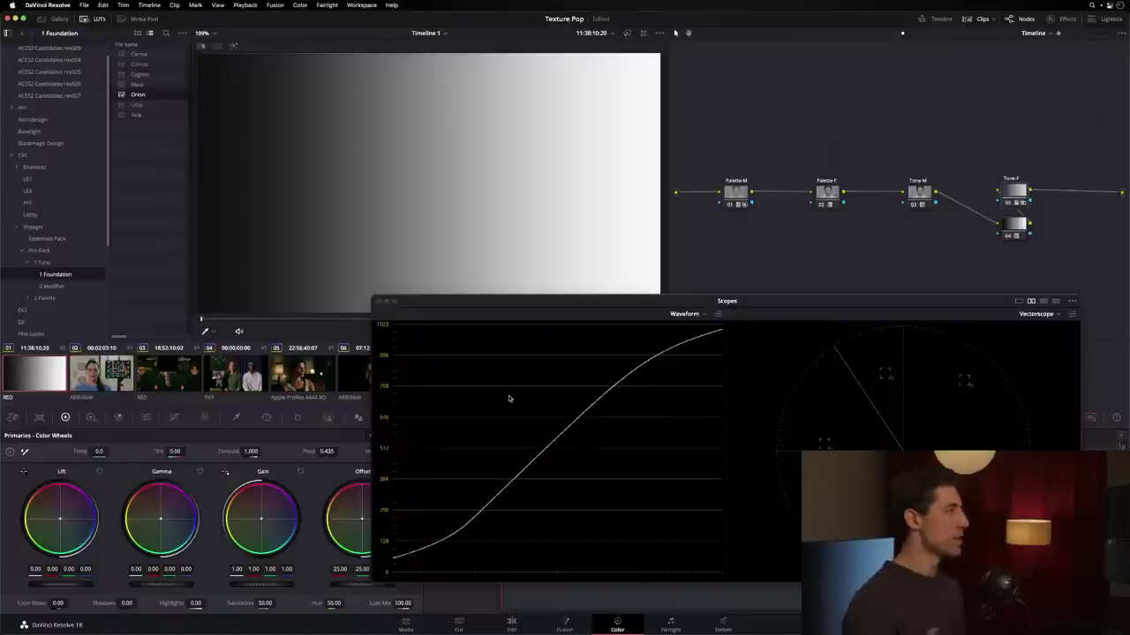
# Undo the added grayscale ramp node and turn off the color management bypass for the first clip.
pyautogui.hotkey('ctrl', 'z')
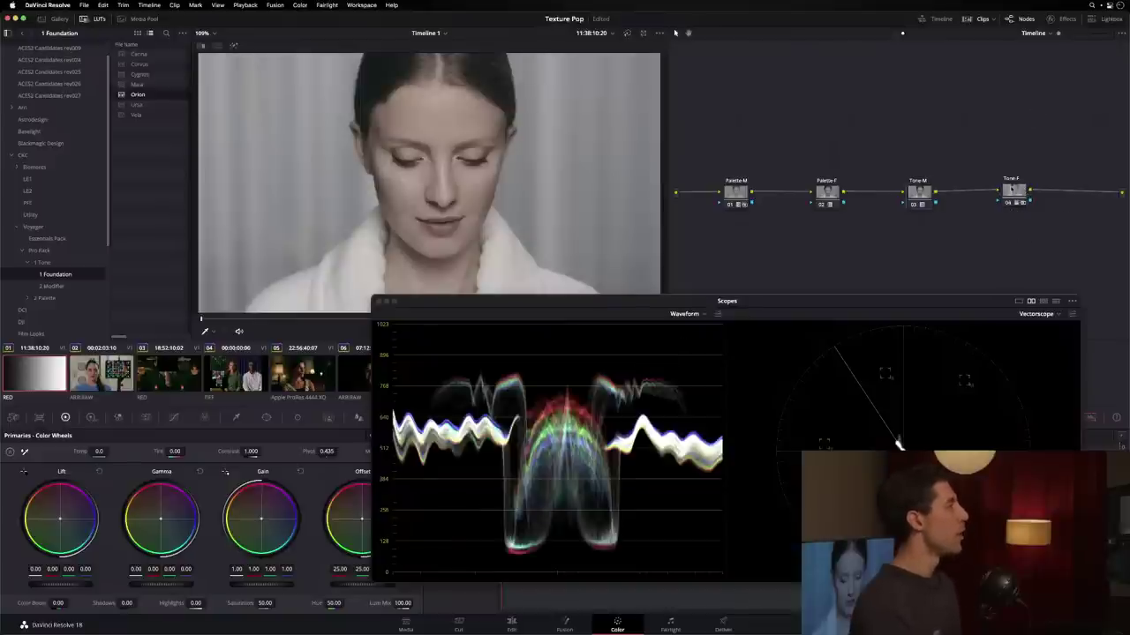
pyautogui.rightClick(49, 370)
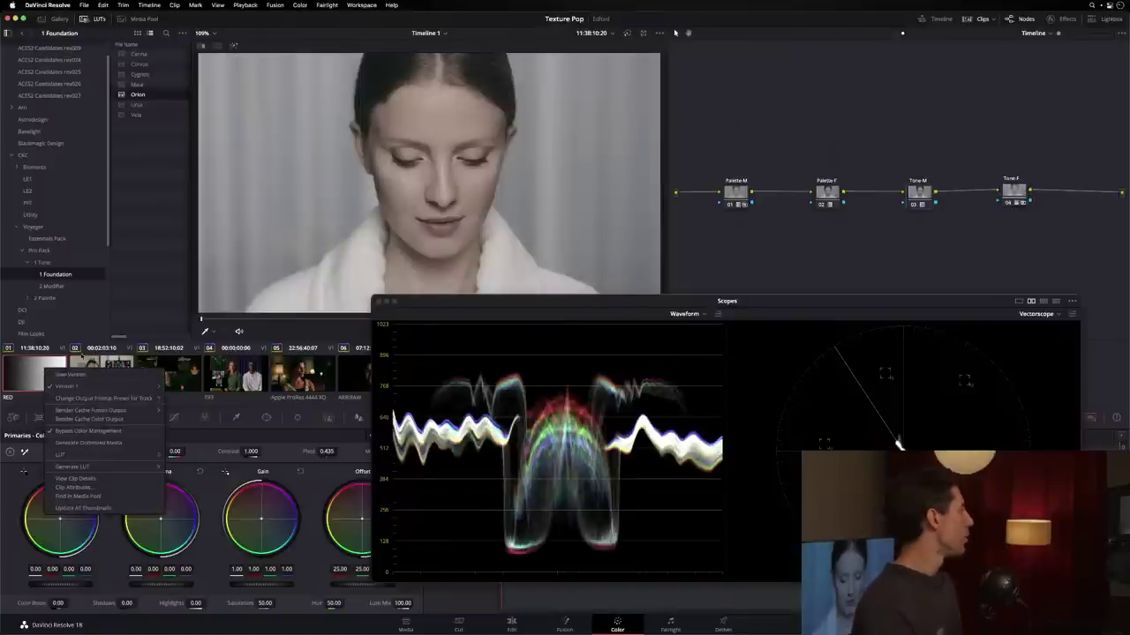
pyautogui.click(131, 433)
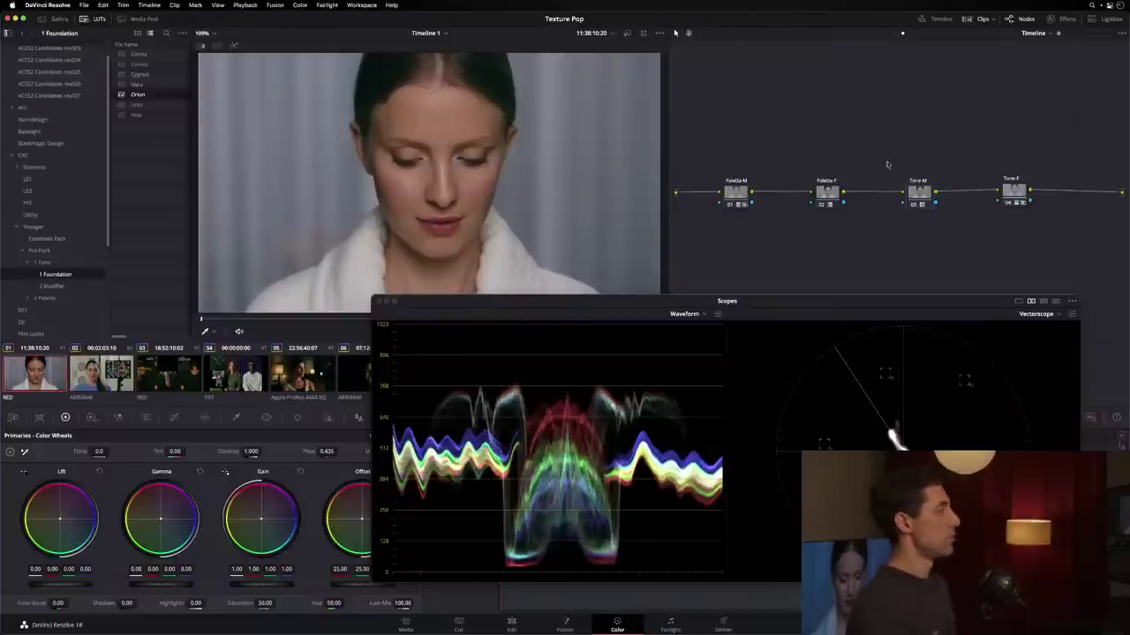
# Return to the clip-level node graph and shift the EXPOSURE node and the lower branch's first node to make room.
pyautogui.moveTo(1047, 216); pyautogui.dragTo(729, 159)
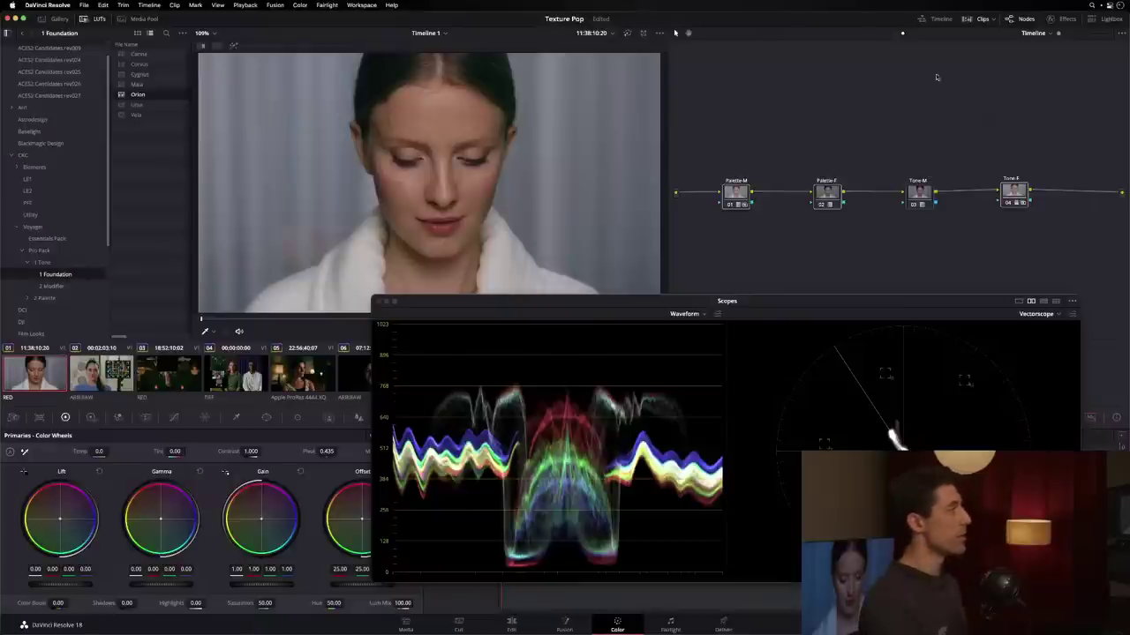
pyautogui.click(1033, 33)
pyautogui.click(1033, 48)
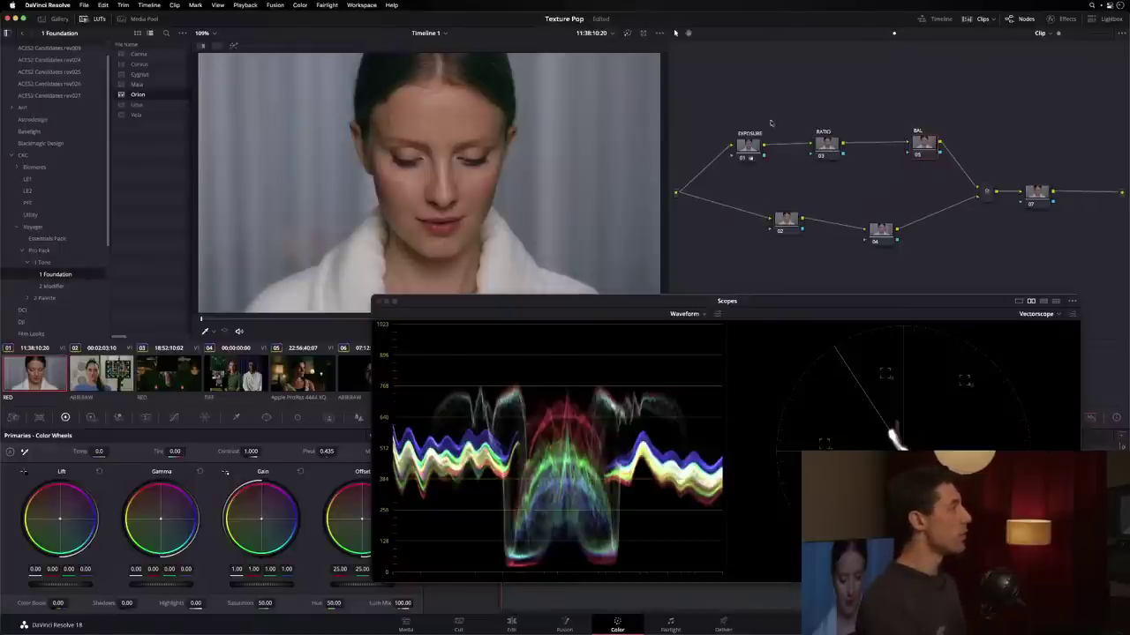
pyautogui.moveTo(745, 148); pyautogui.dragTo(768, 145)
pyautogui.moveTo(785, 221); pyautogui.dragTo(777, 221)
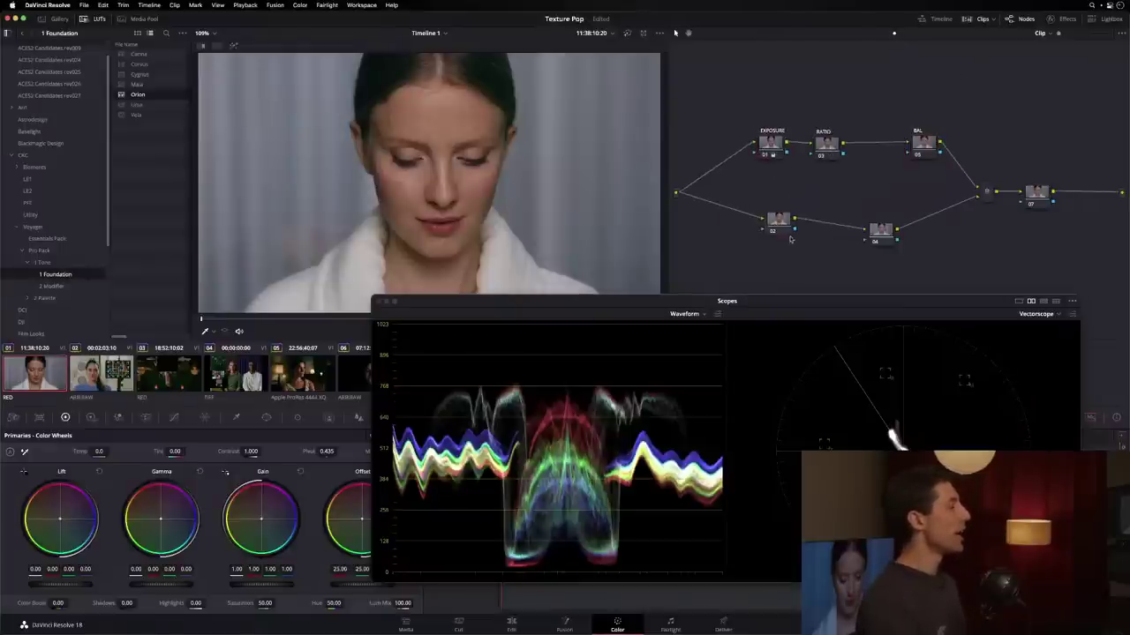
# Add a serial node ahead of the parallel branches and feed its output into both EXPOSURE and the lower branch.
pyautogui.hotkey('alt', 's')
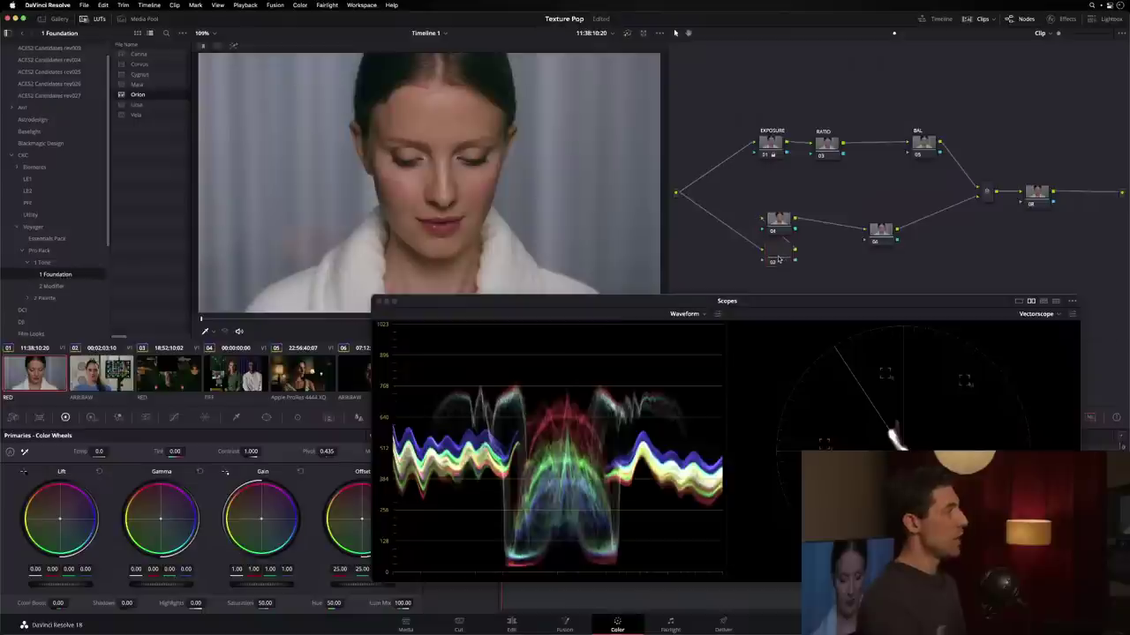
pyautogui.moveTo(778, 258); pyautogui.dragTo(705, 212)
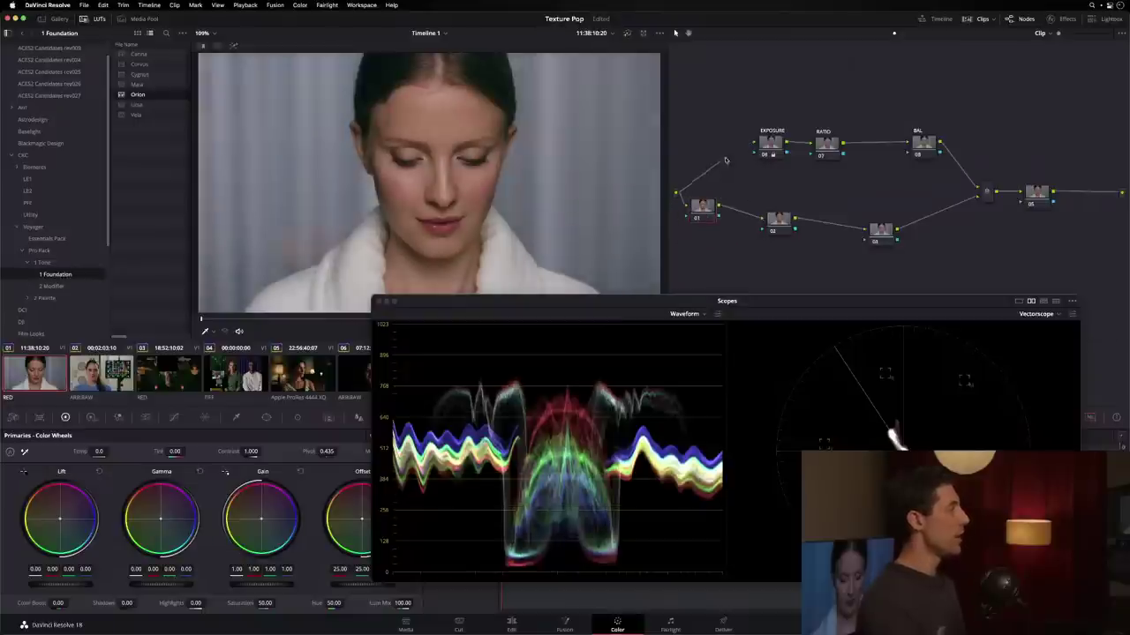
pyautogui.moveTo(726, 161); pyautogui.dragTo(755, 150)
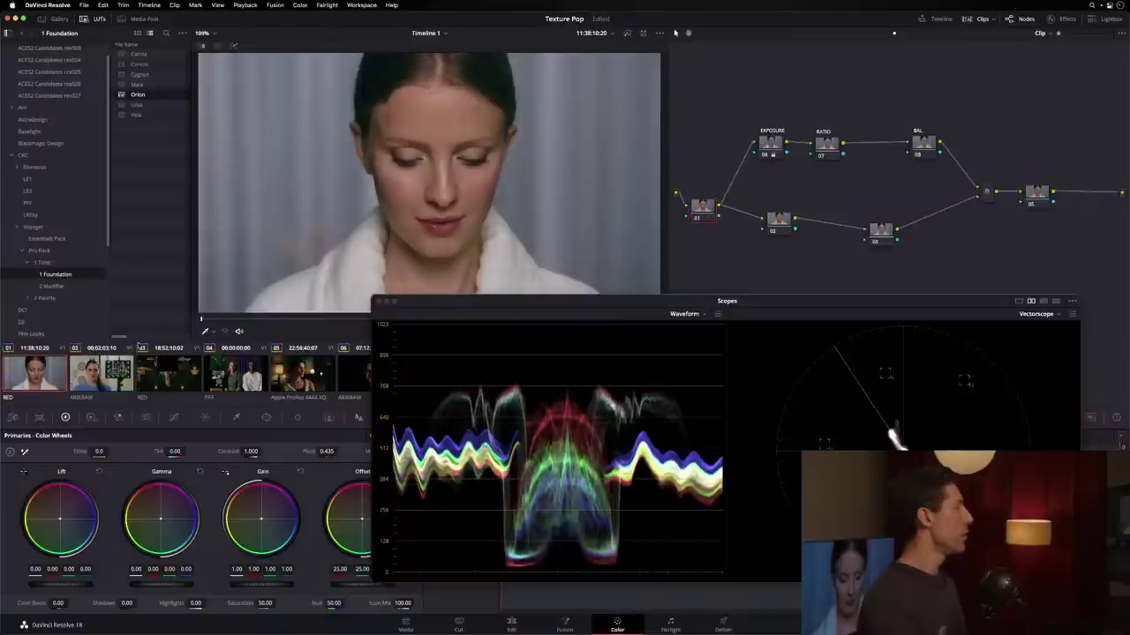
# Show the custom curve for the new first node and dock the scopes in place of the floating window.
pyautogui.click(174, 417)
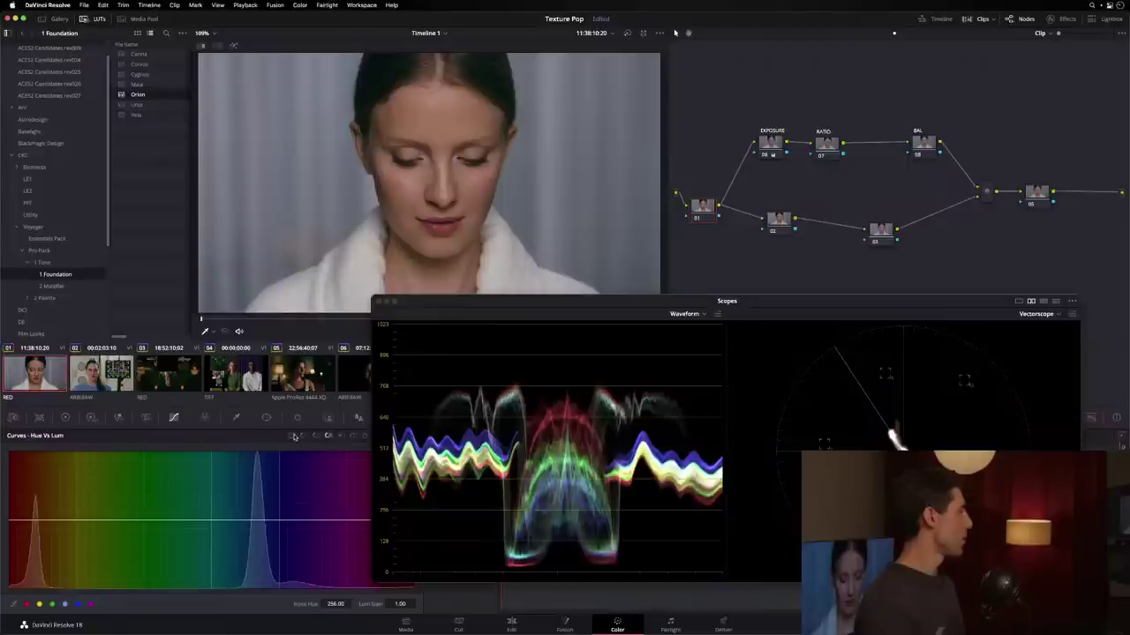
pyautogui.click(293, 436)
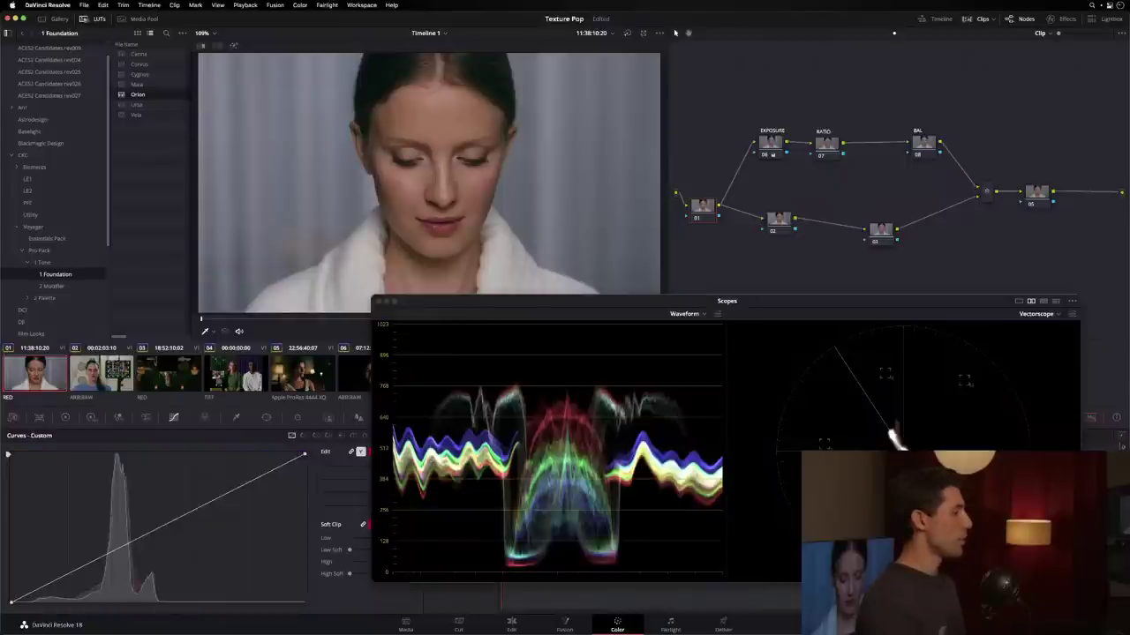
pyautogui.hotkey('ctrl', 'shift', 'w')
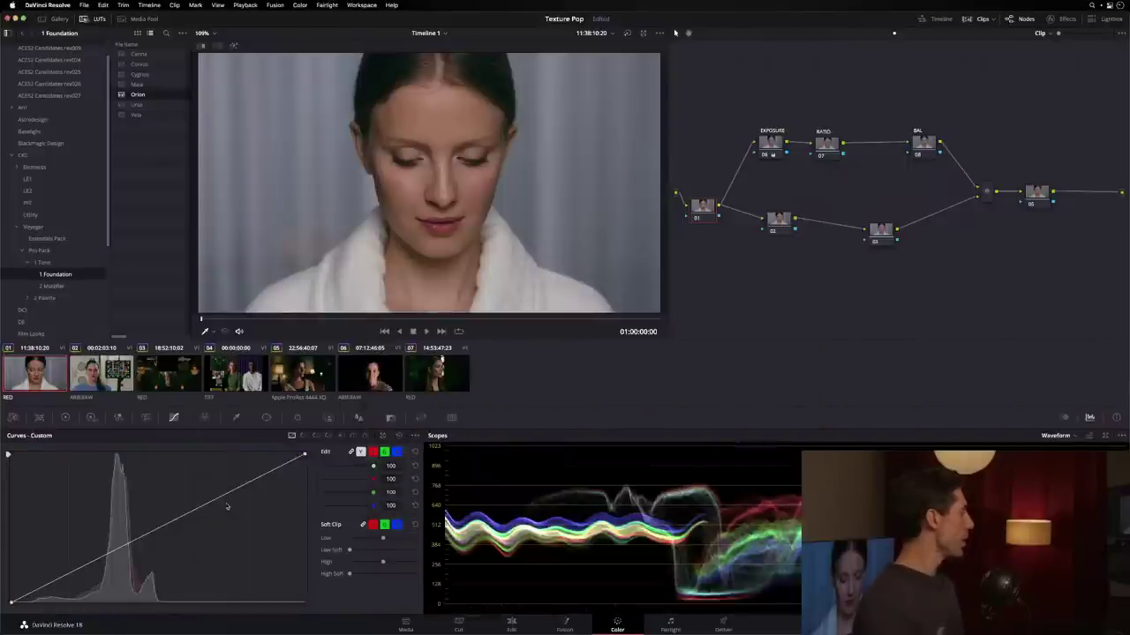
# Add highlight and shadow points to the first node's custom curve, raise its black point and lower its white point.
pyautogui.click(228, 493)
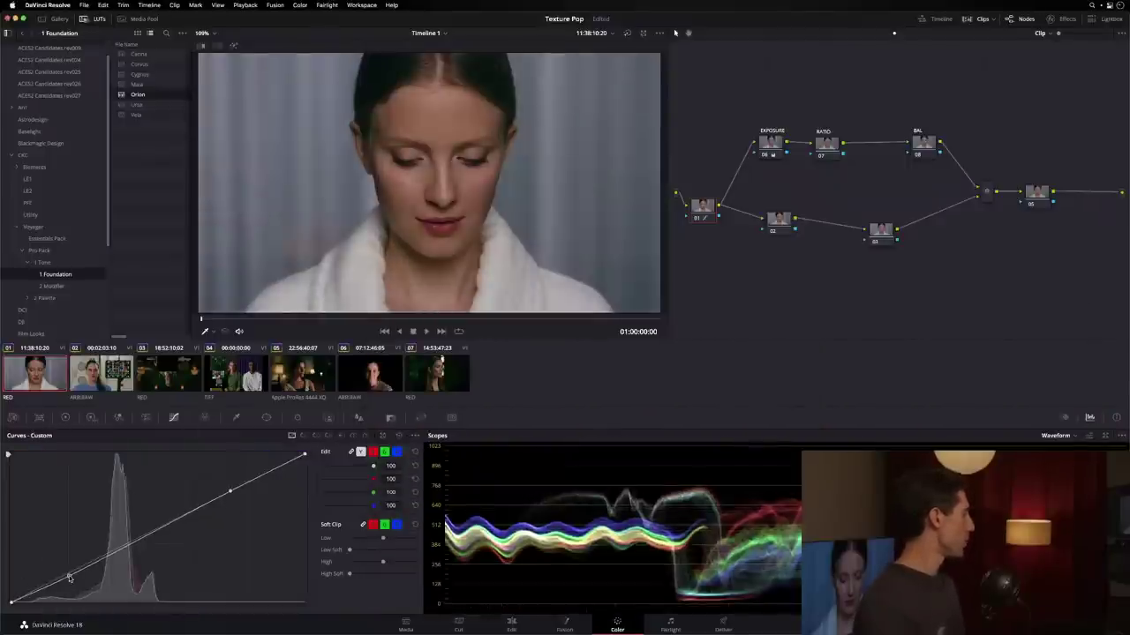
pyautogui.moveTo(11, 601); pyautogui.dragTo(11, 586)
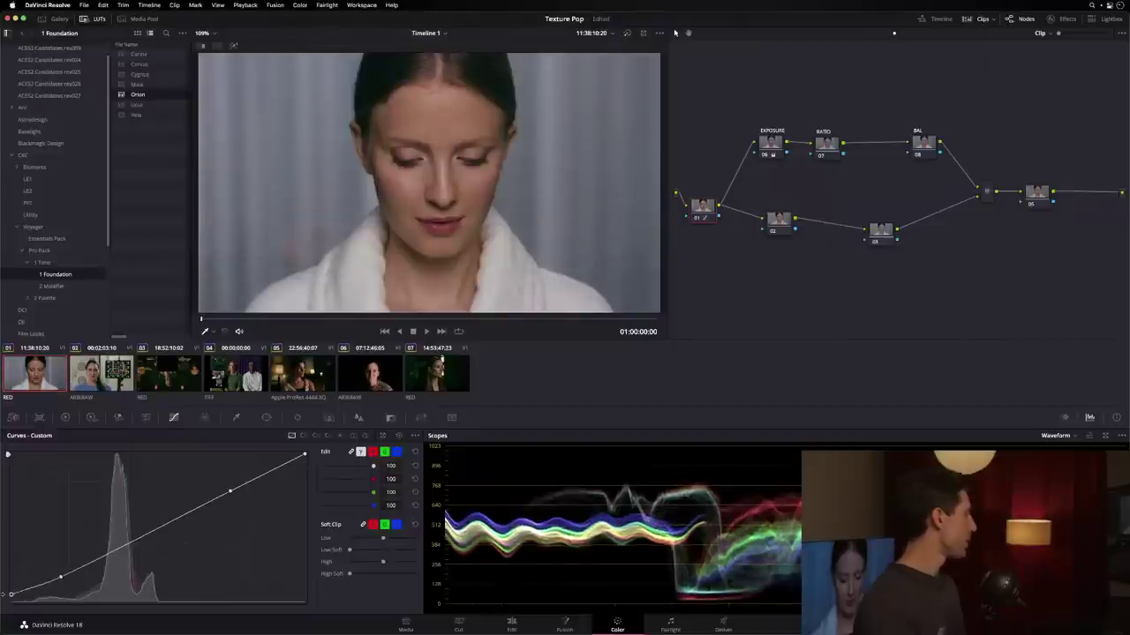
pyautogui.moveTo(305, 455); pyautogui.dragTo(309, 471)
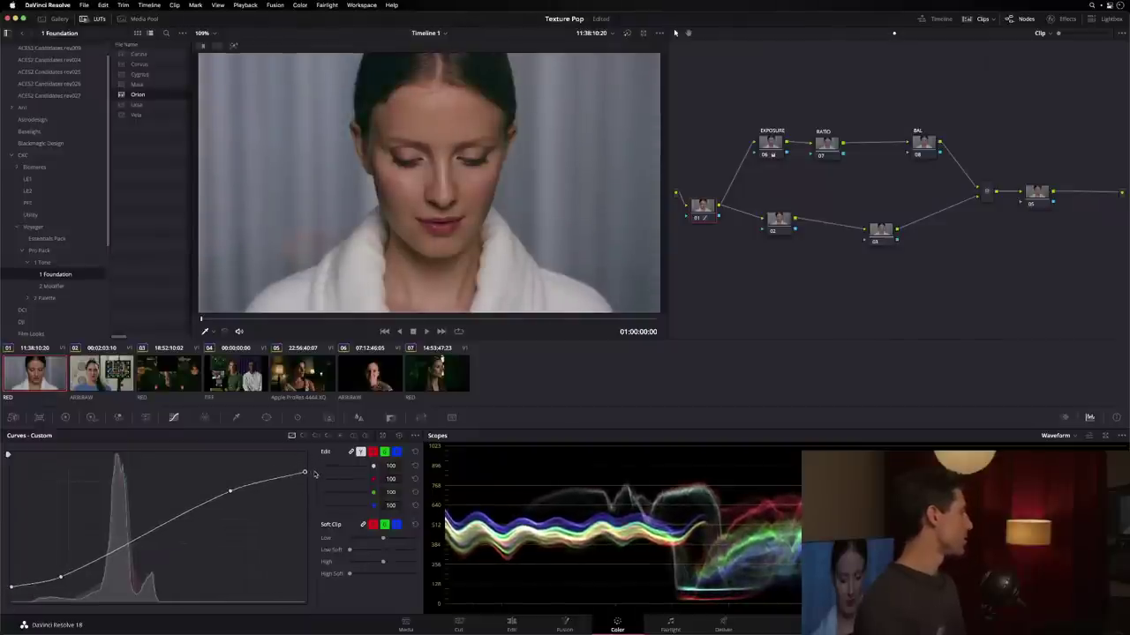
# Add inner control points to the custom curve and adjust its shadow end to keep the midtones straight between a soft toe and shoulder.
pyautogui.moveTo(229, 490); pyautogui.dragTo(210, 510)
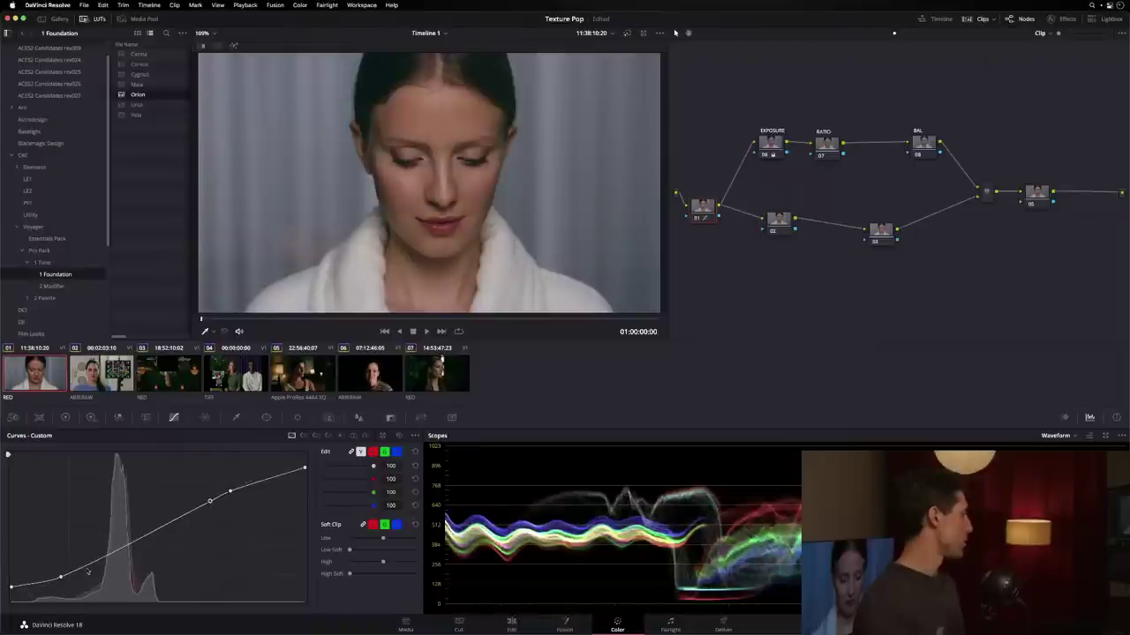
pyautogui.moveTo(88, 572); pyautogui.dragTo(84, 575)
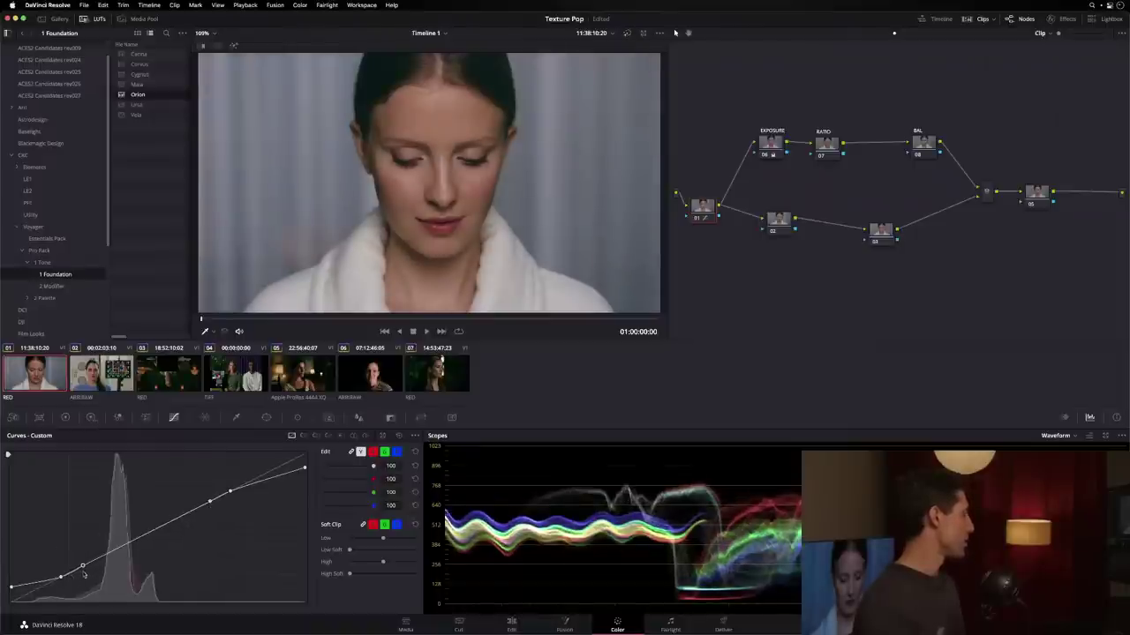
pyautogui.moveTo(84, 575); pyautogui.dragTo(84, 575)
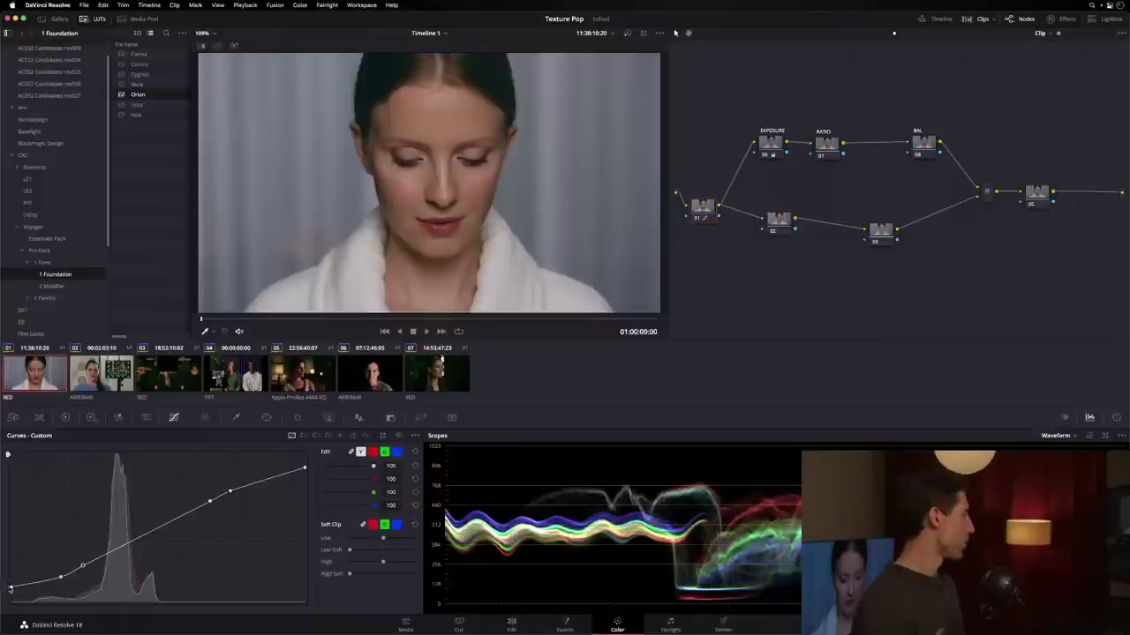
pyautogui.moveTo(11, 586); pyautogui.dragTo(52, 580)
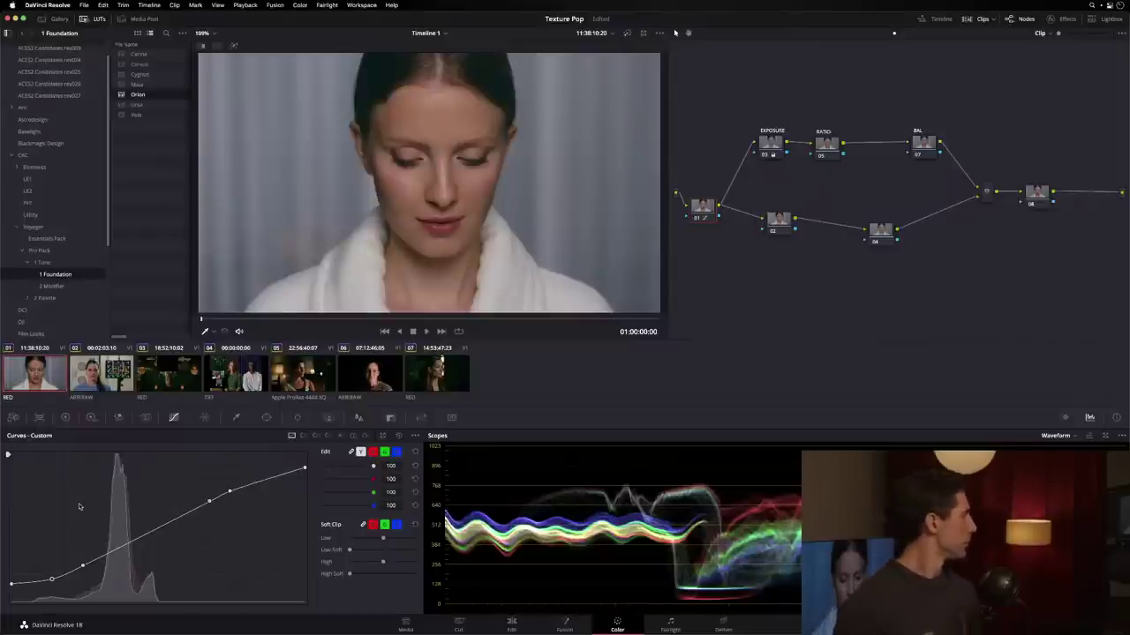
# Hide the LUT browser and delete the TEXTURE node from the fifth clip's lower branch.
pyautogui.click(99, 18)
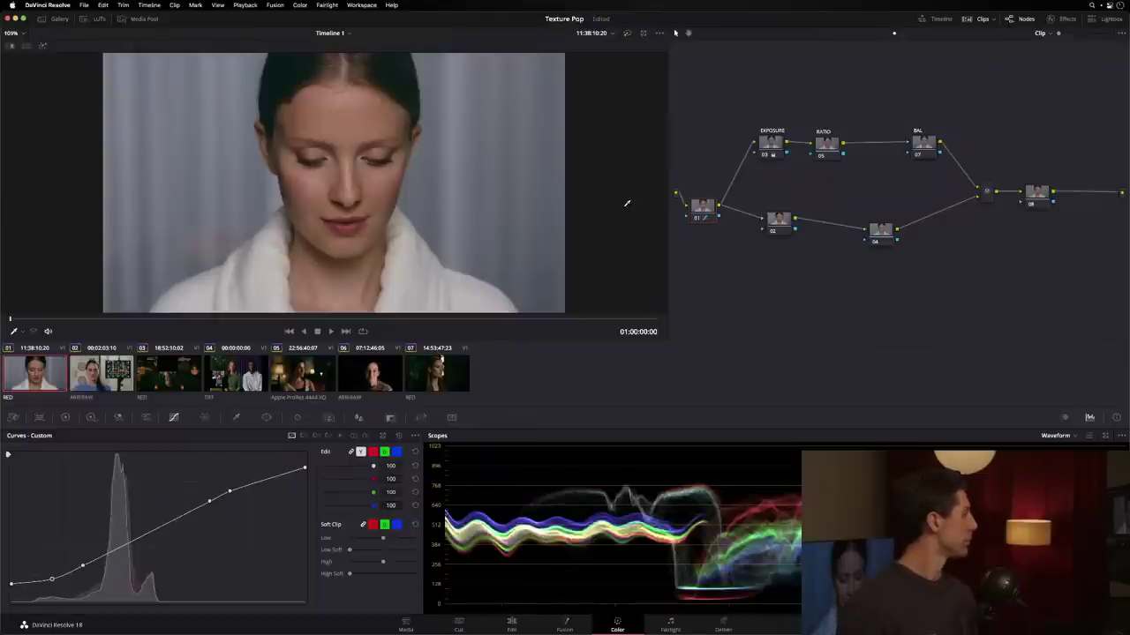
pyautogui.click(318, 375)
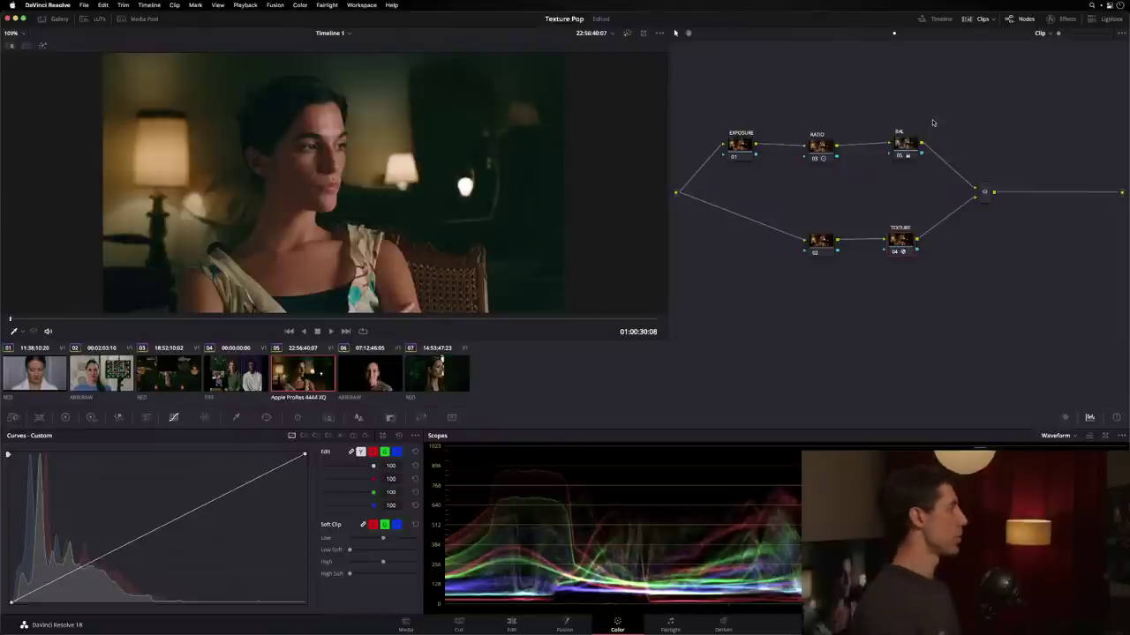
pyautogui.click(896, 245)
pyautogui.press('Delete')
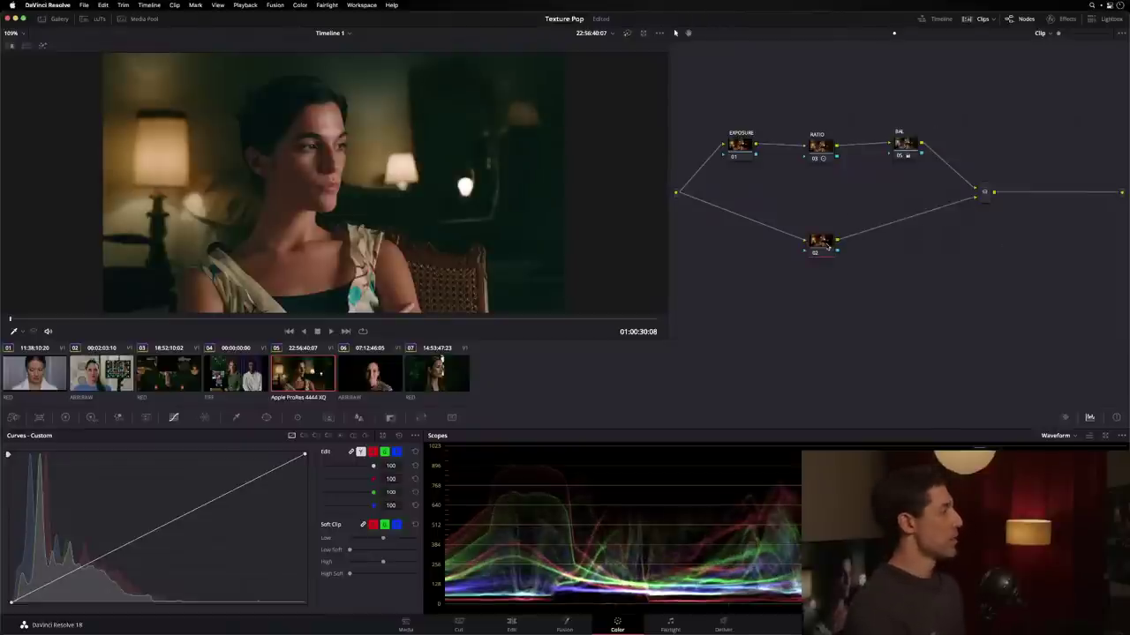
# Add a serial node to the lower branch, space out its two nodes, and add another serial node after the parallel mixer.
pyautogui.hotkey('alt', 's')
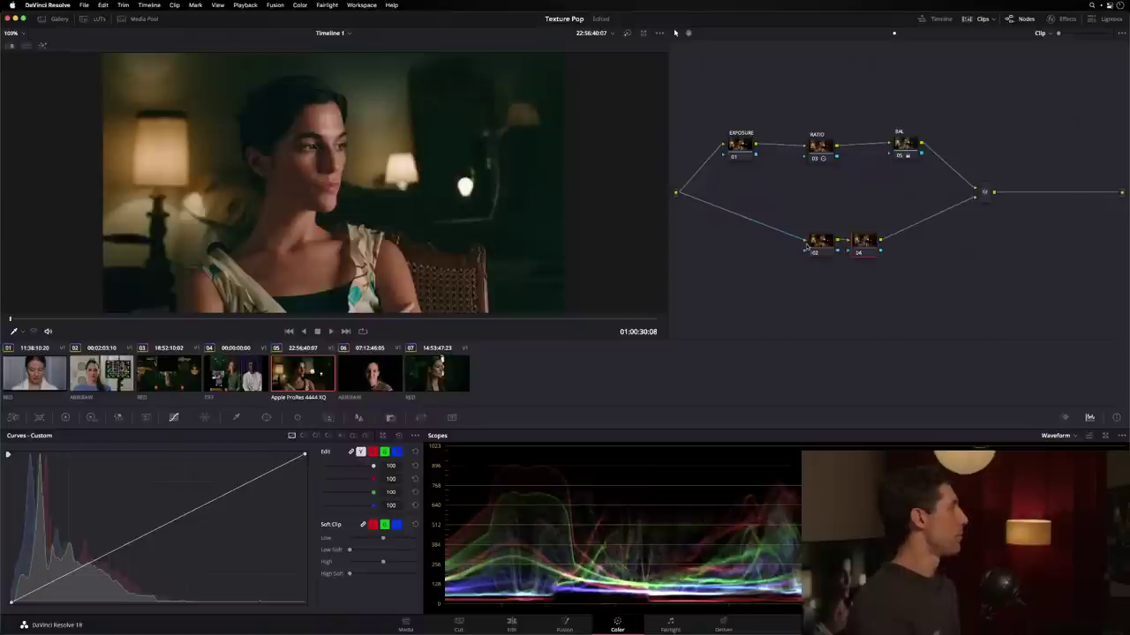
pyautogui.moveTo(805, 247); pyautogui.dragTo(729, 244)
pyautogui.moveTo(869, 247); pyautogui.dragTo(887, 245)
pyautogui.click(984, 191)
pyautogui.hotkey('alt', 's')
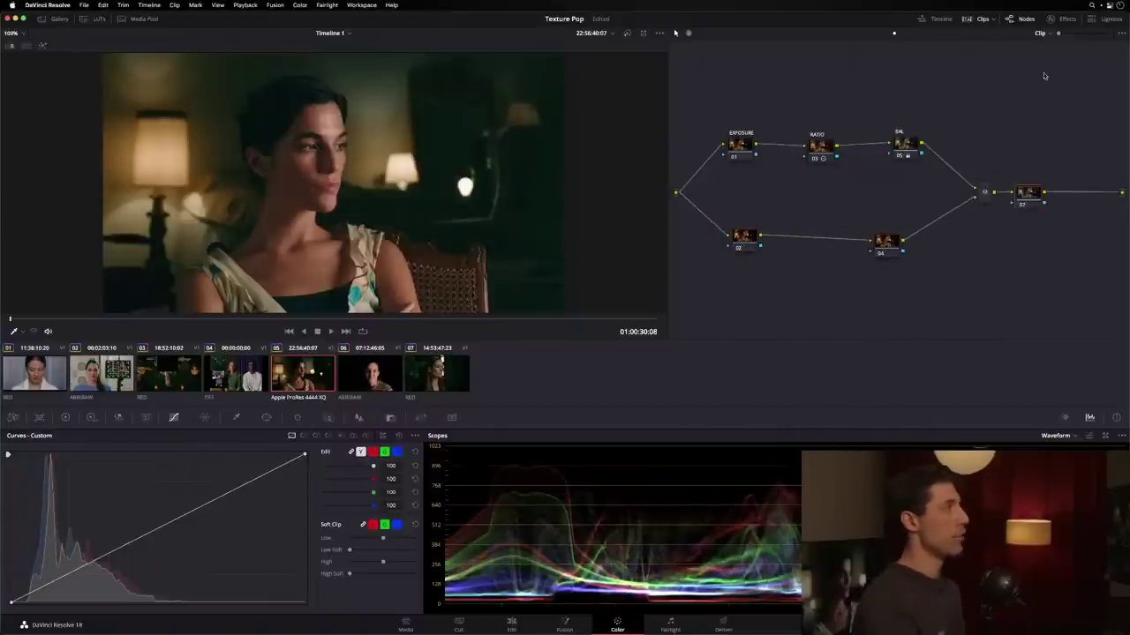
# Open the effects library and search it for "cont".
pyautogui.click(1051, 18)
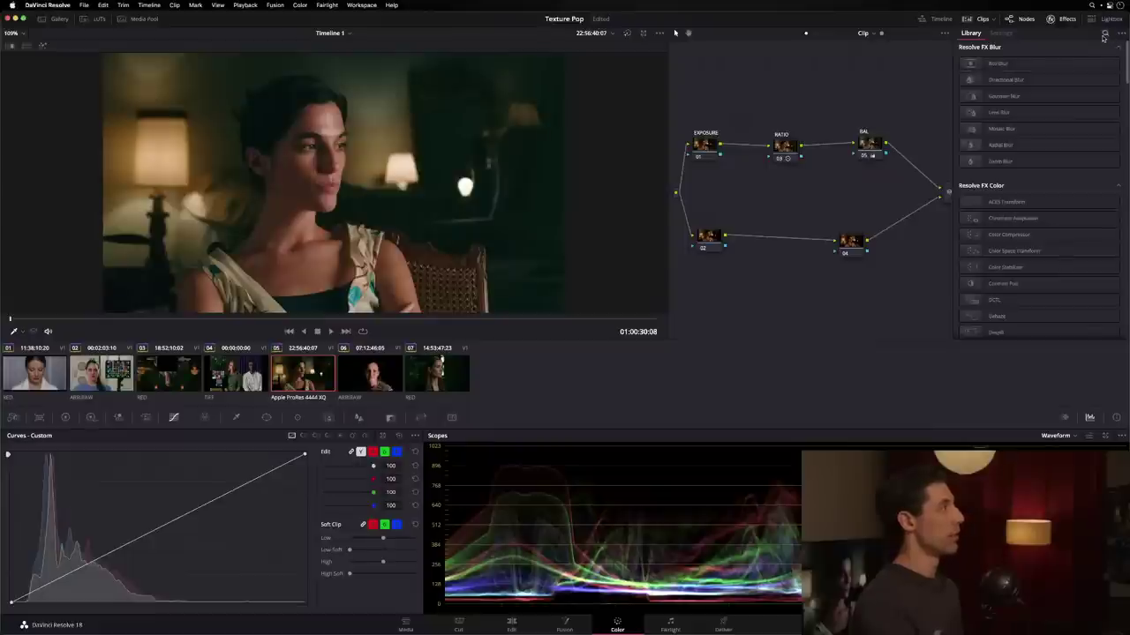
pyautogui.click(1103, 34)
pyautogui.write('storm')
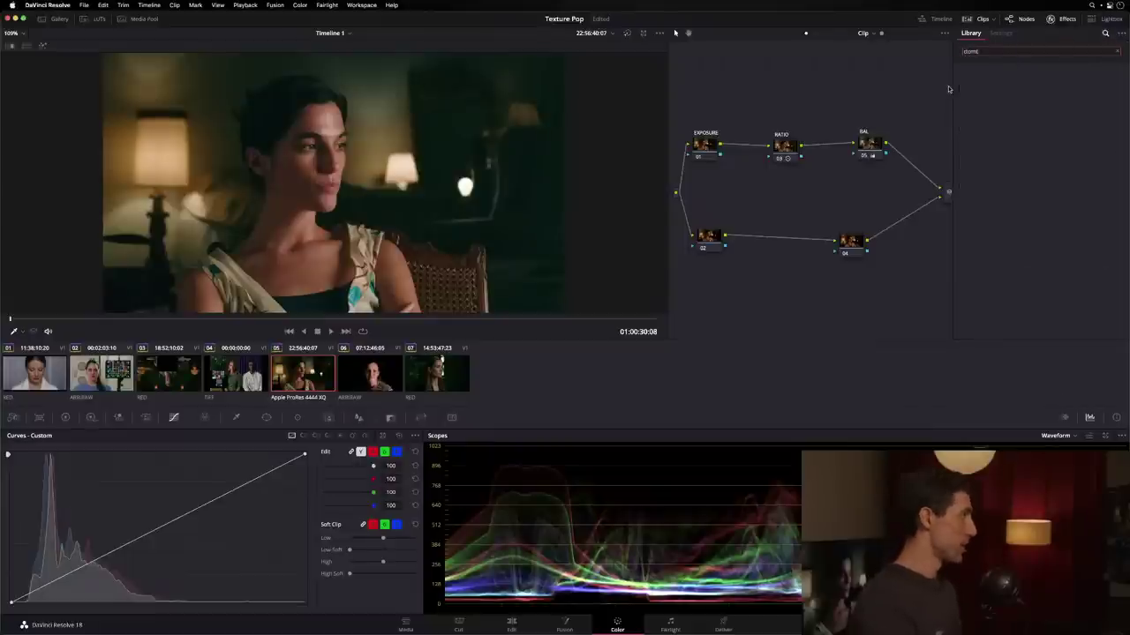
pyautogui.press('BackSpace')
pyautogui.press('BackSpace')
pyautogui.press('BackSpace')
pyautogui.press('BackSpace')
pyautogui.press('BackSpace')
pyautogui.write('cont')
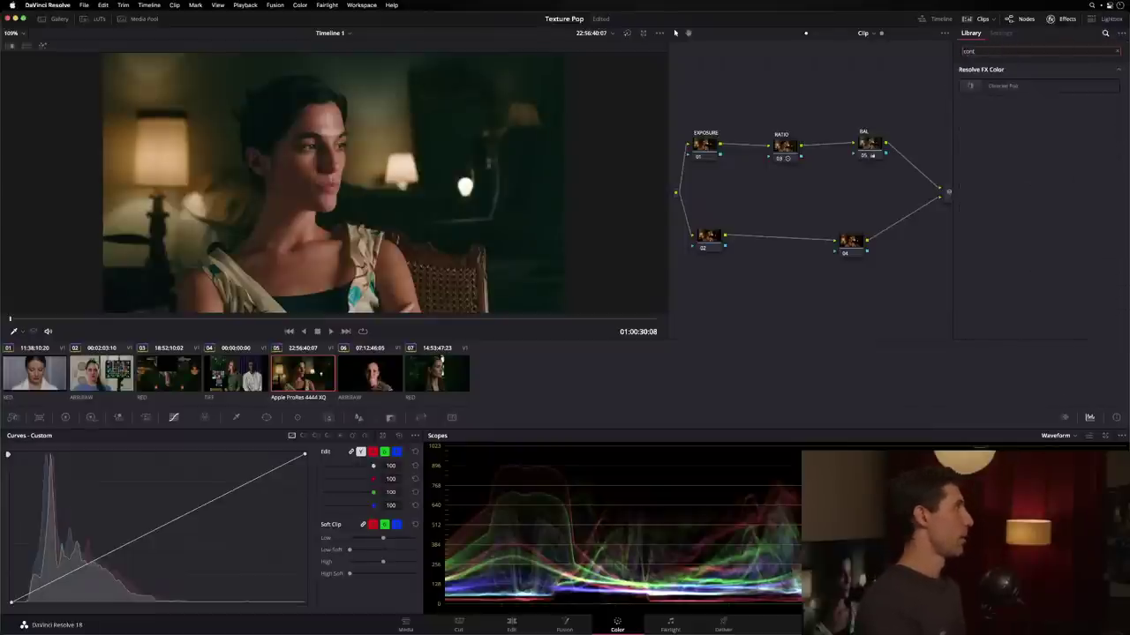
# Try Contrast Pop on the node after the parallel mixer with detail amount 0.101, low threshold 0.055 and high threshold 0.142, then remove it.
pyautogui.hscroll(5, 943, 133)
pyautogui.moveTo(1002, 85); pyautogui.dragTo(878, 193)
pyautogui.moveTo(1046, 82); pyautogui.dragTo(1027, 115)
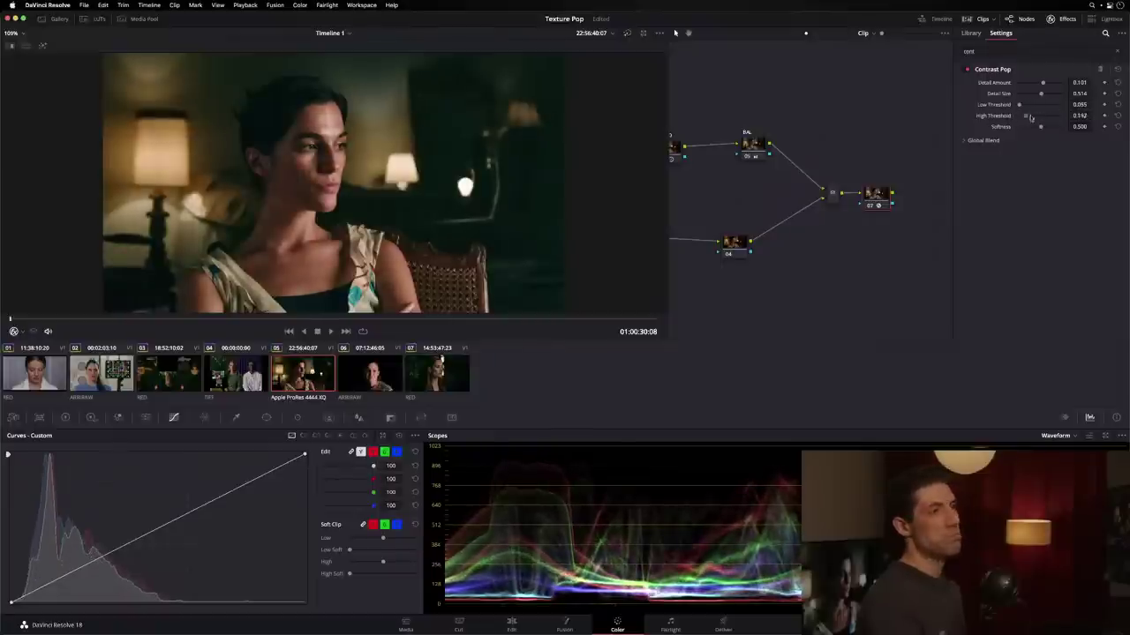
pyautogui.click(1102, 69)
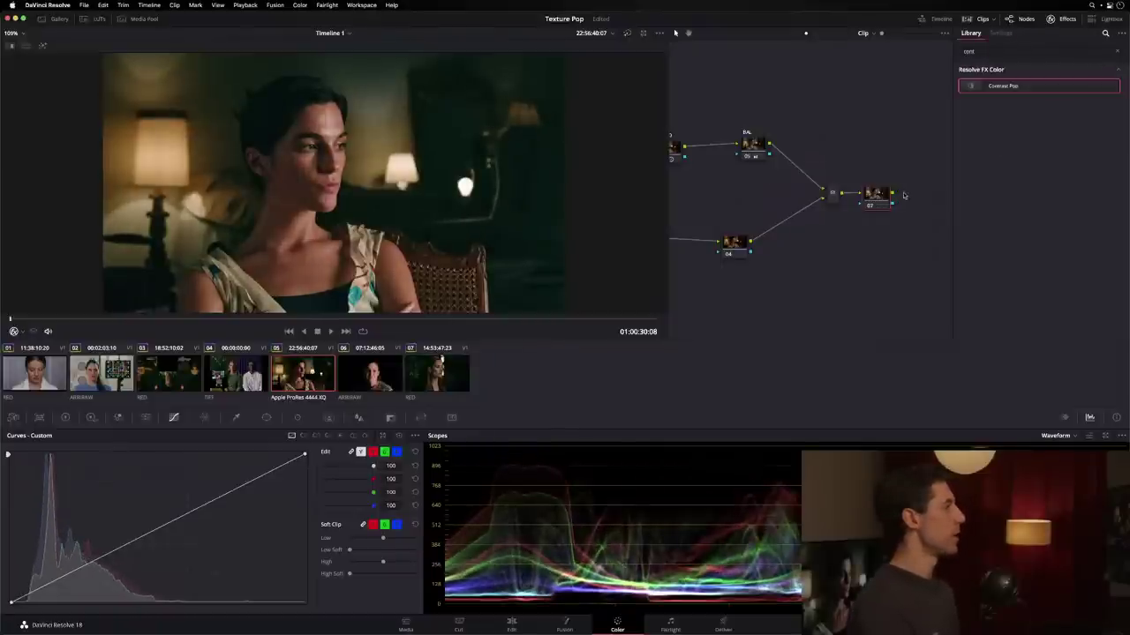
# Clear the effects search and clean up the node graph layout.
pyautogui.hscroll(-2, 874, 187)
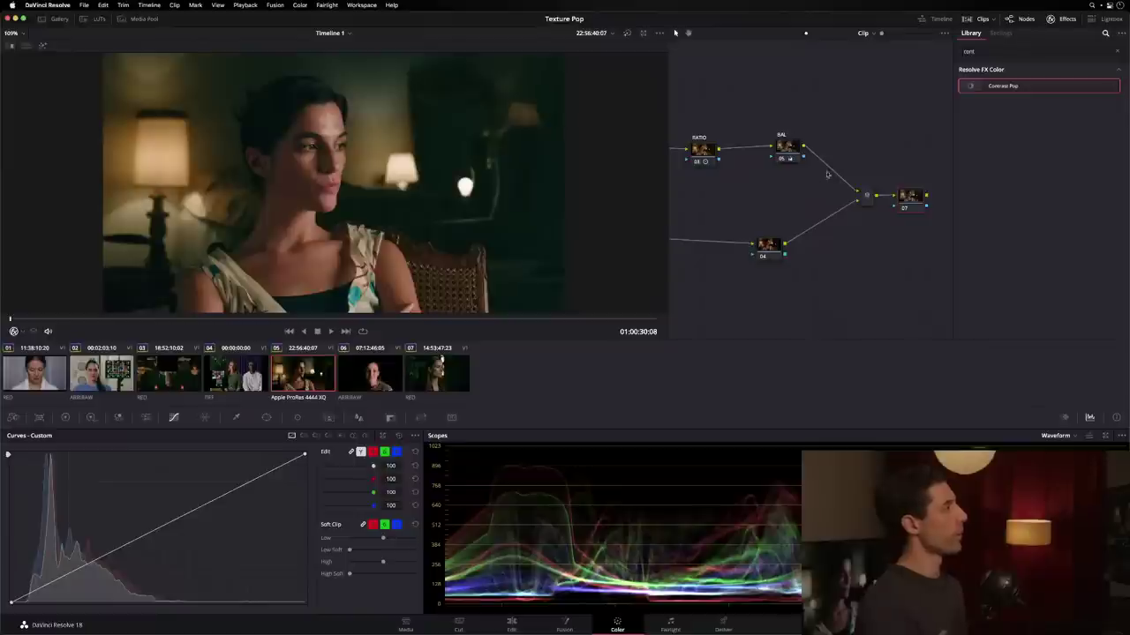
pyautogui.click(1116, 53)
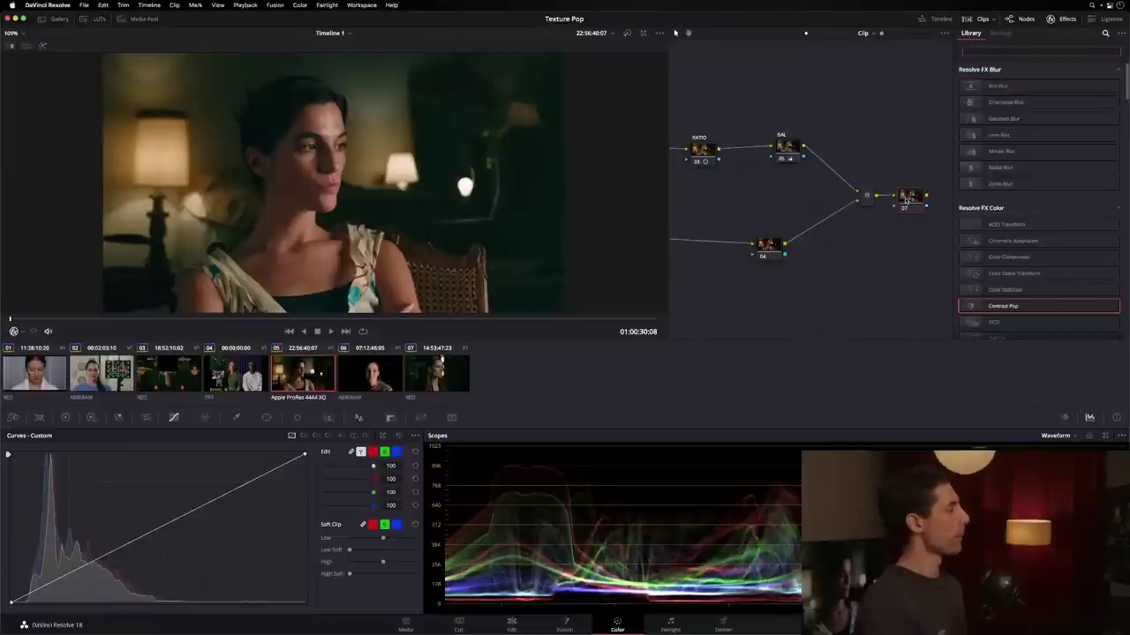
pyautogui.moveTo(907, 200); pyautogui.dragTo(896, 200)
pyautogui.rightClick(873, 248)
pyautogui.click(891, 238)
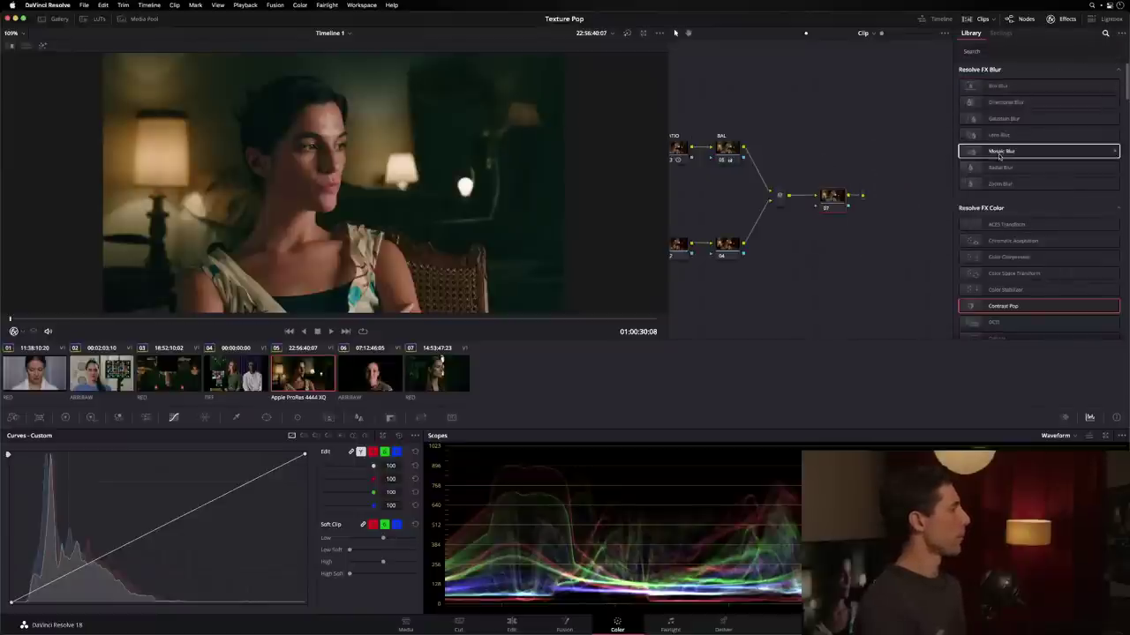